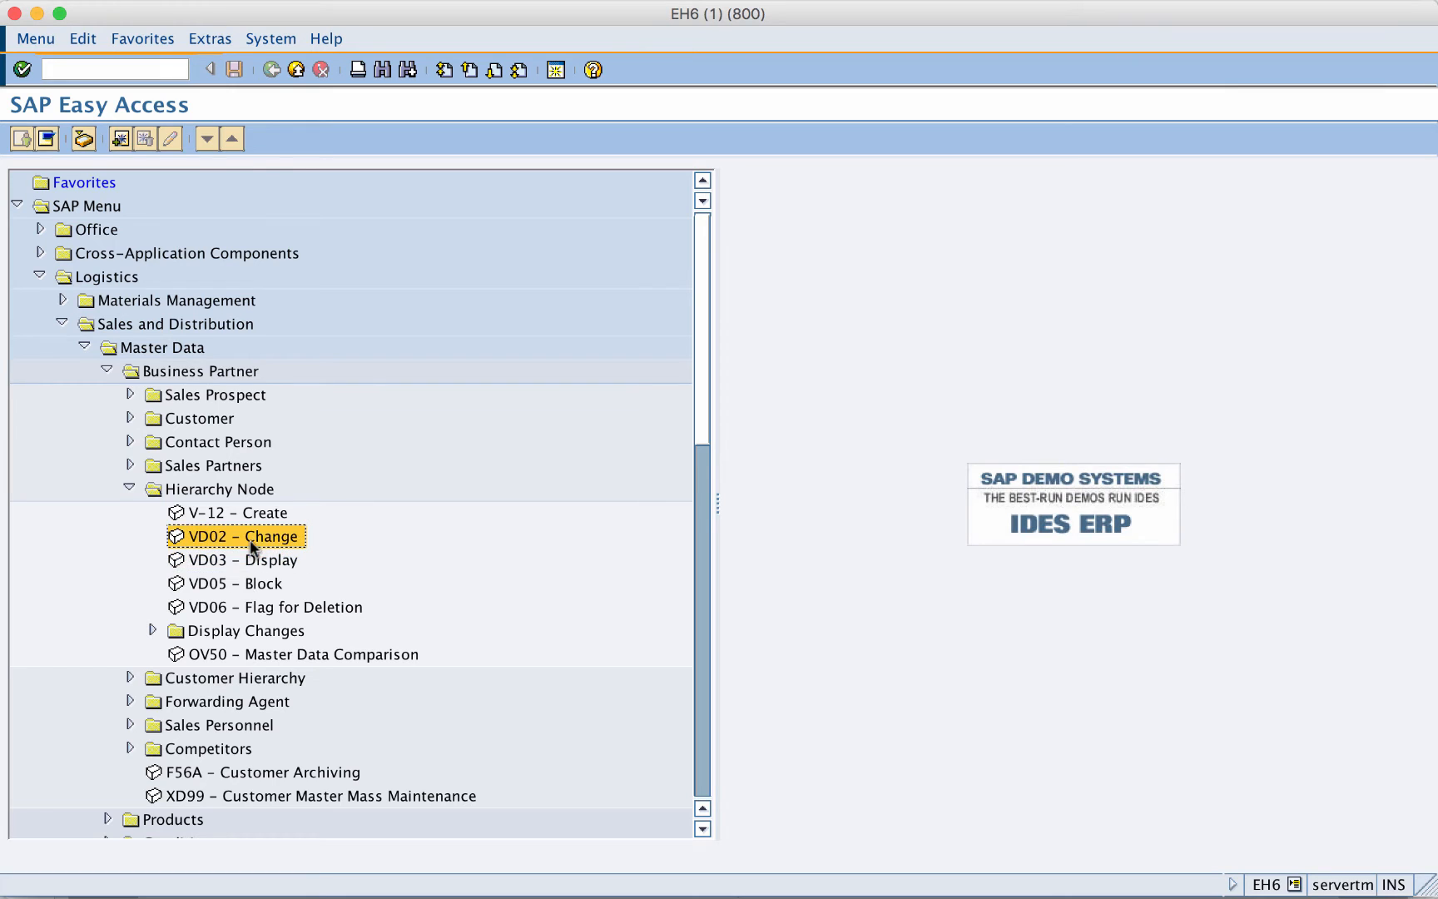
- Start a hierarchy node with account group 0012 for TEST AU 80, named and search-termed Central Node
{"action": "left_click", "coordinate": [251, 513]}
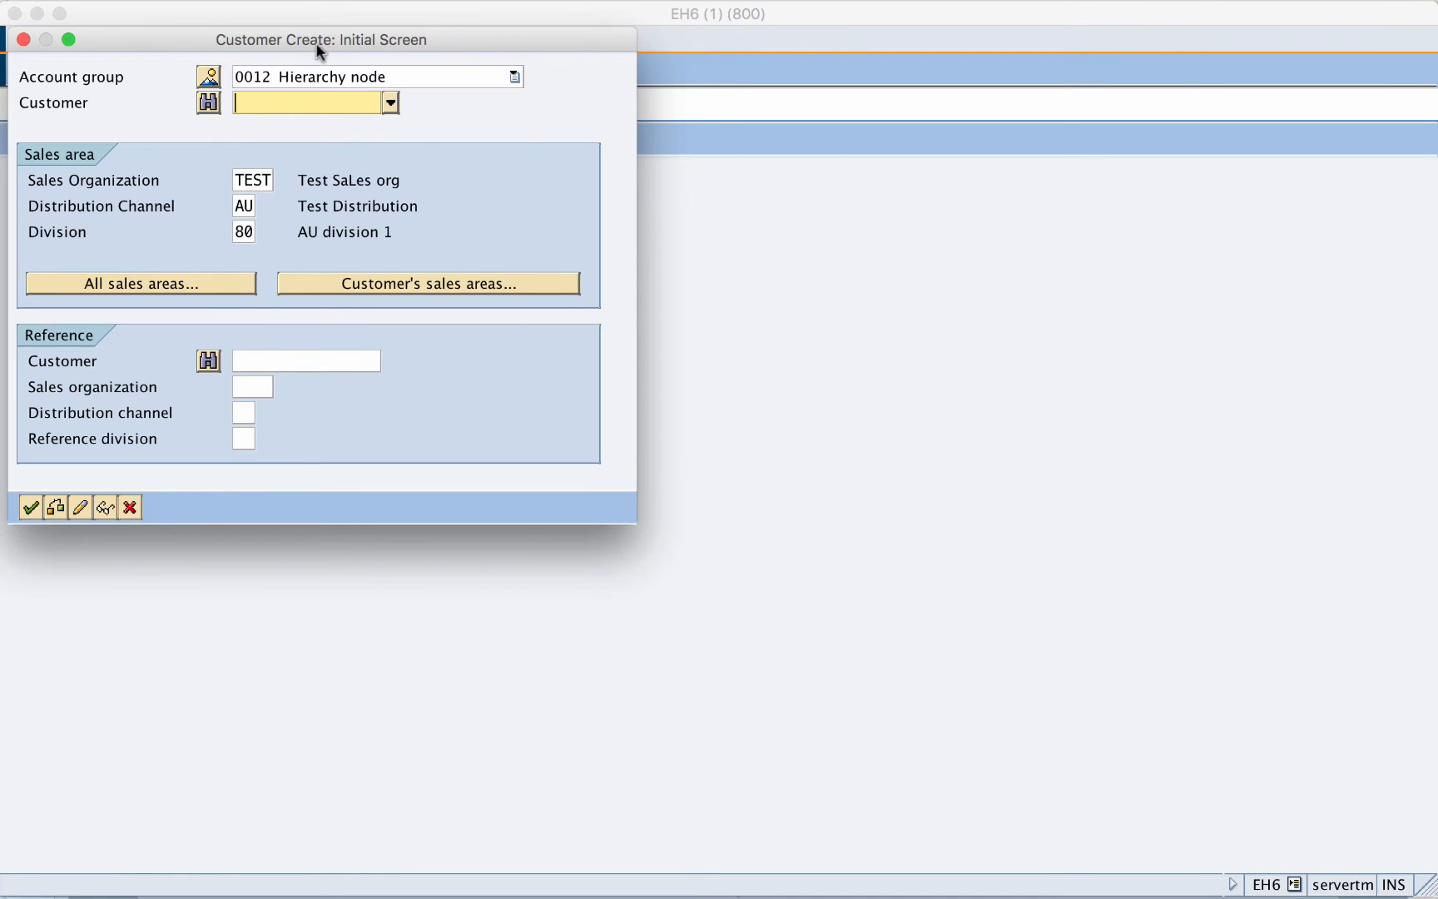
{"action": "left_click_drag", "start_coordinate": [316, 46], "coordinate": [658, 241]}
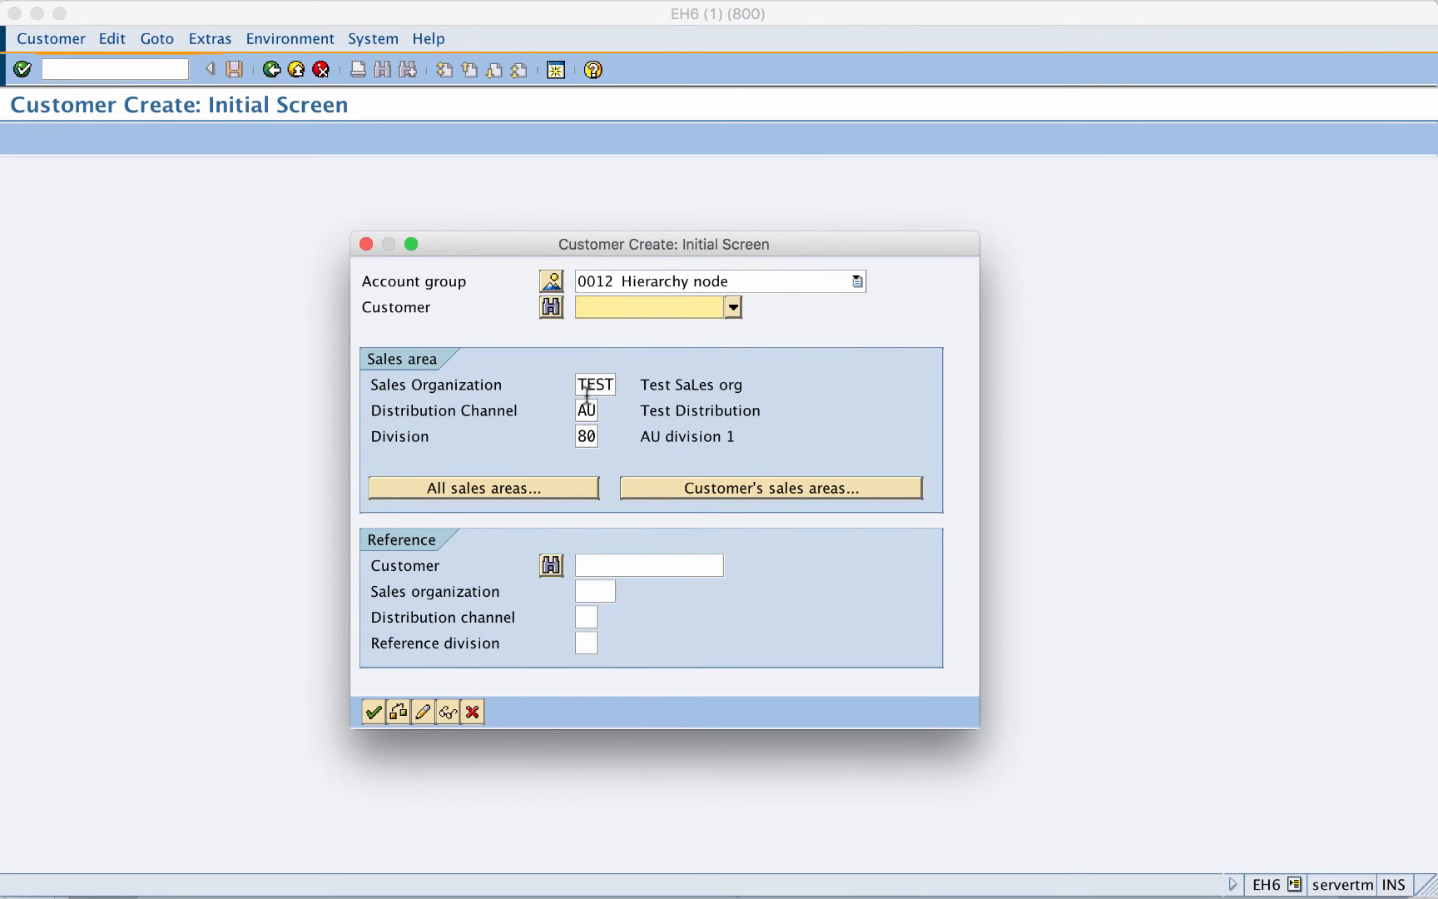
{"action": "left_click", "coordinate": [373, 711]}
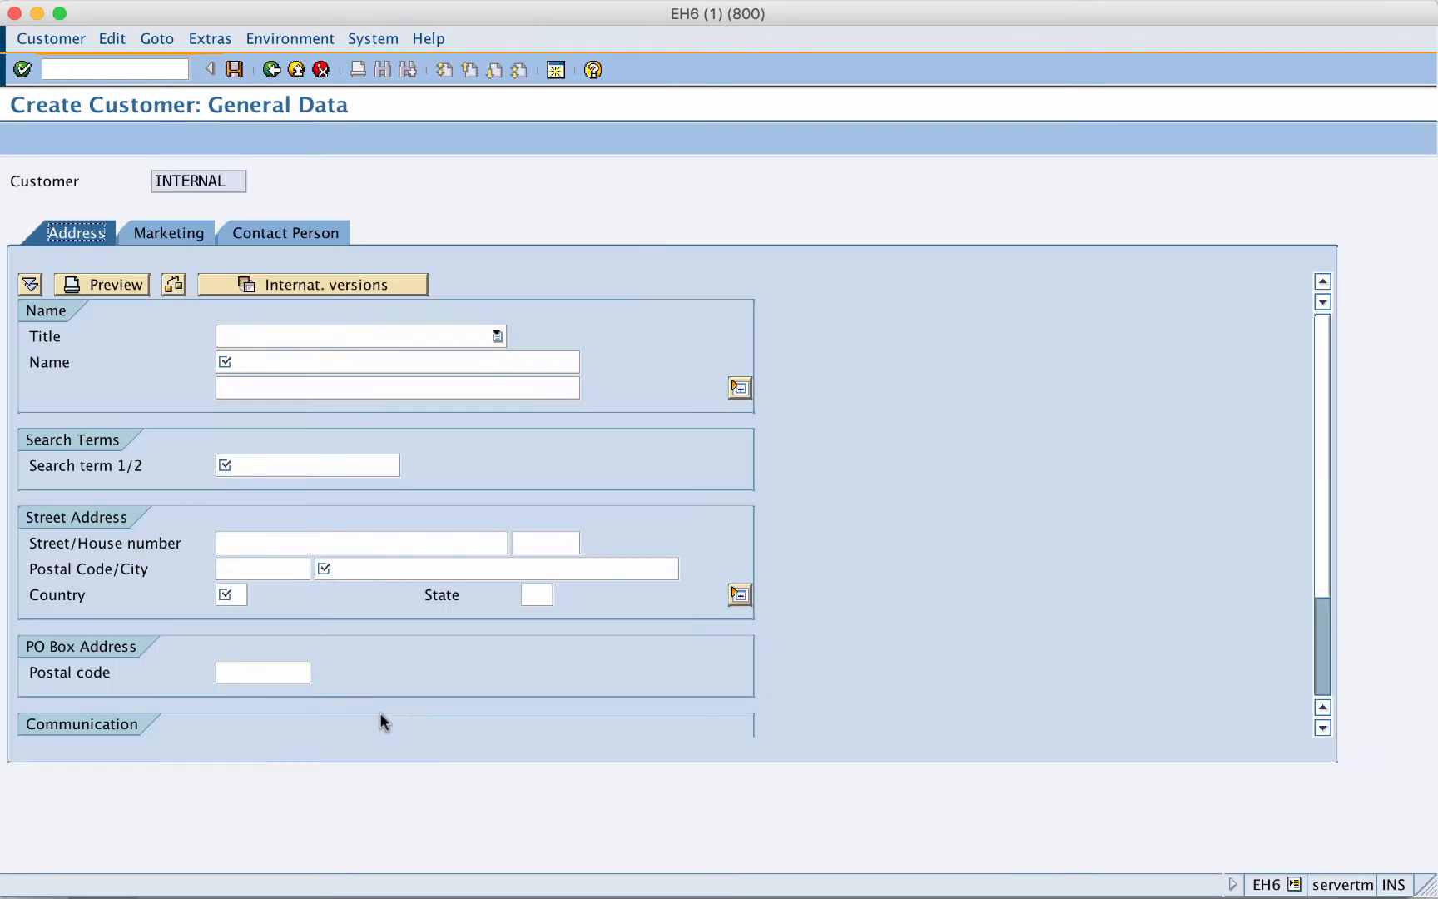
{"action": "left_click", "coordinate": [334, 363]}
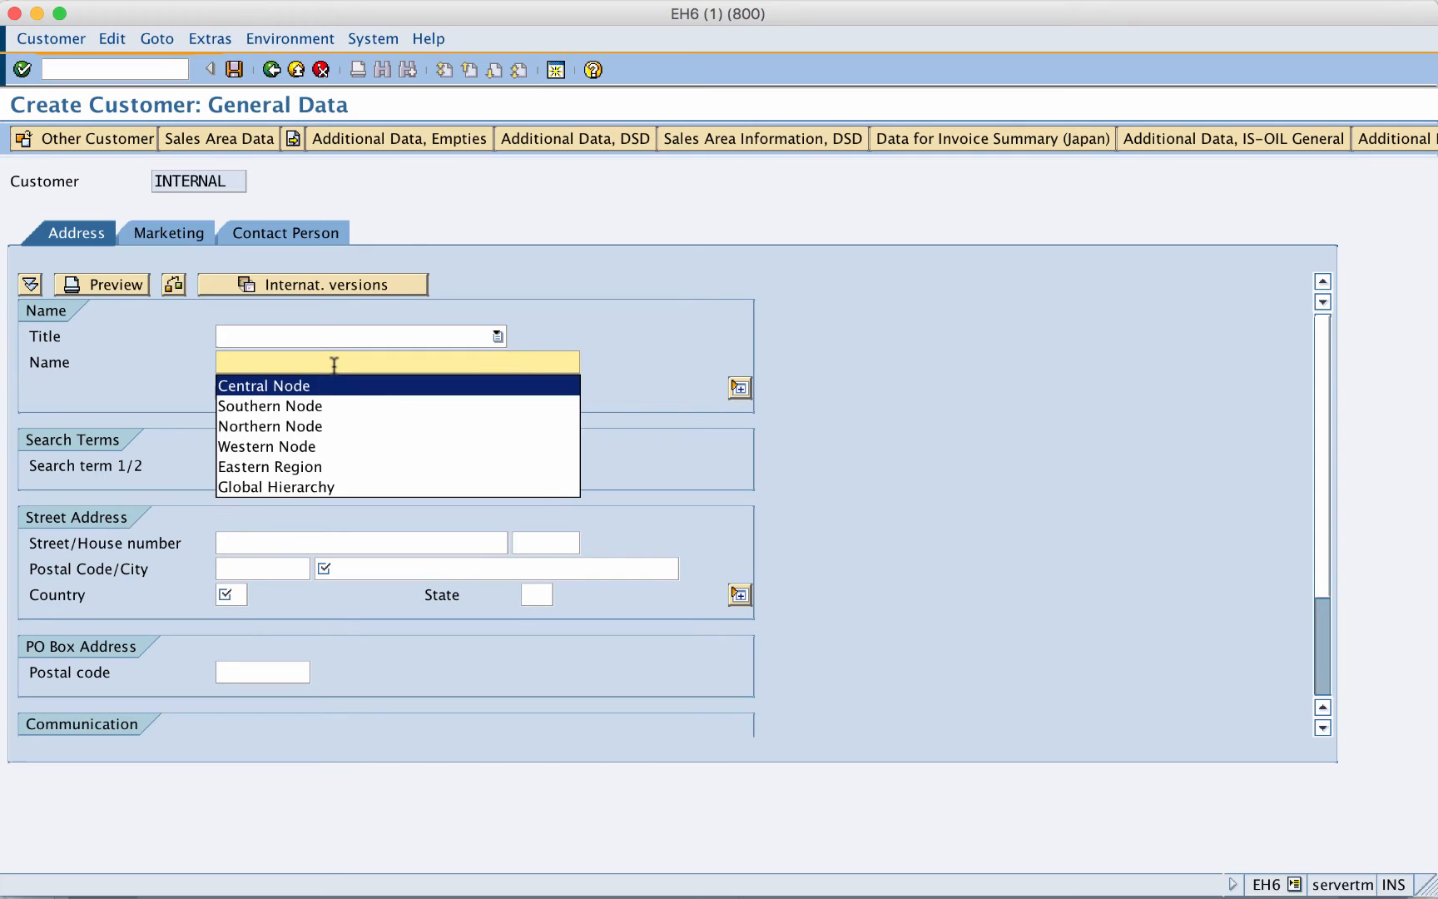
{"action": "key", "text": "Return"}
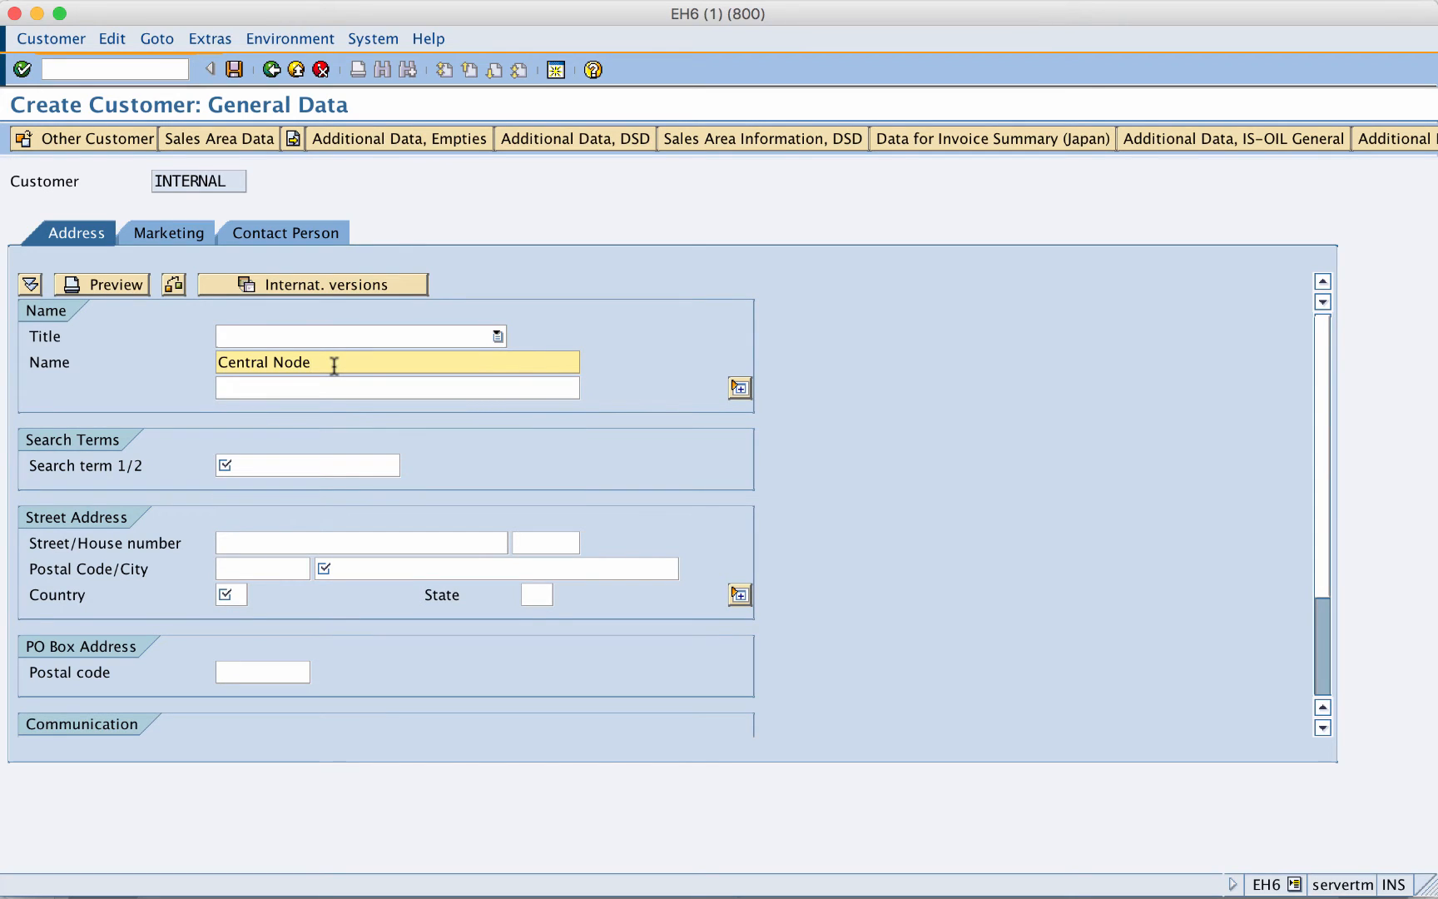
{"action": "key", "text": "Tab"}
{"action": "key", "text": "Tab"}
{"action": "key", "text": "Down"}
{"action": "key", "text": "Down"}
{"action": "key", "text": "Up"}
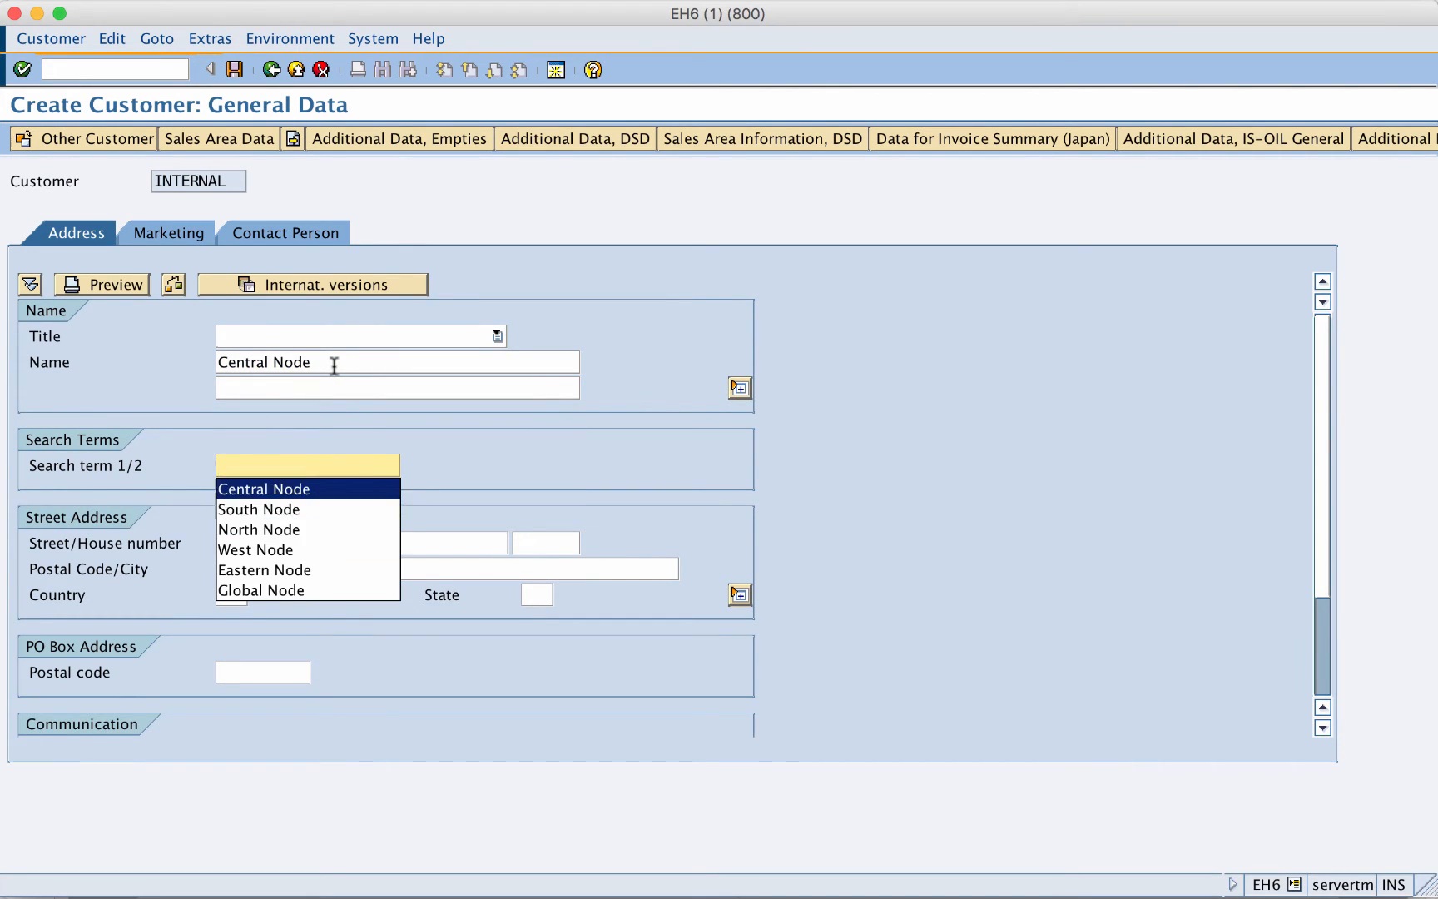
{"action": "key", "text": "Return"}
- Set the node's address to city Idaho, country US, state ID
{"action": "left_click", "coordinate": [360, 568]}
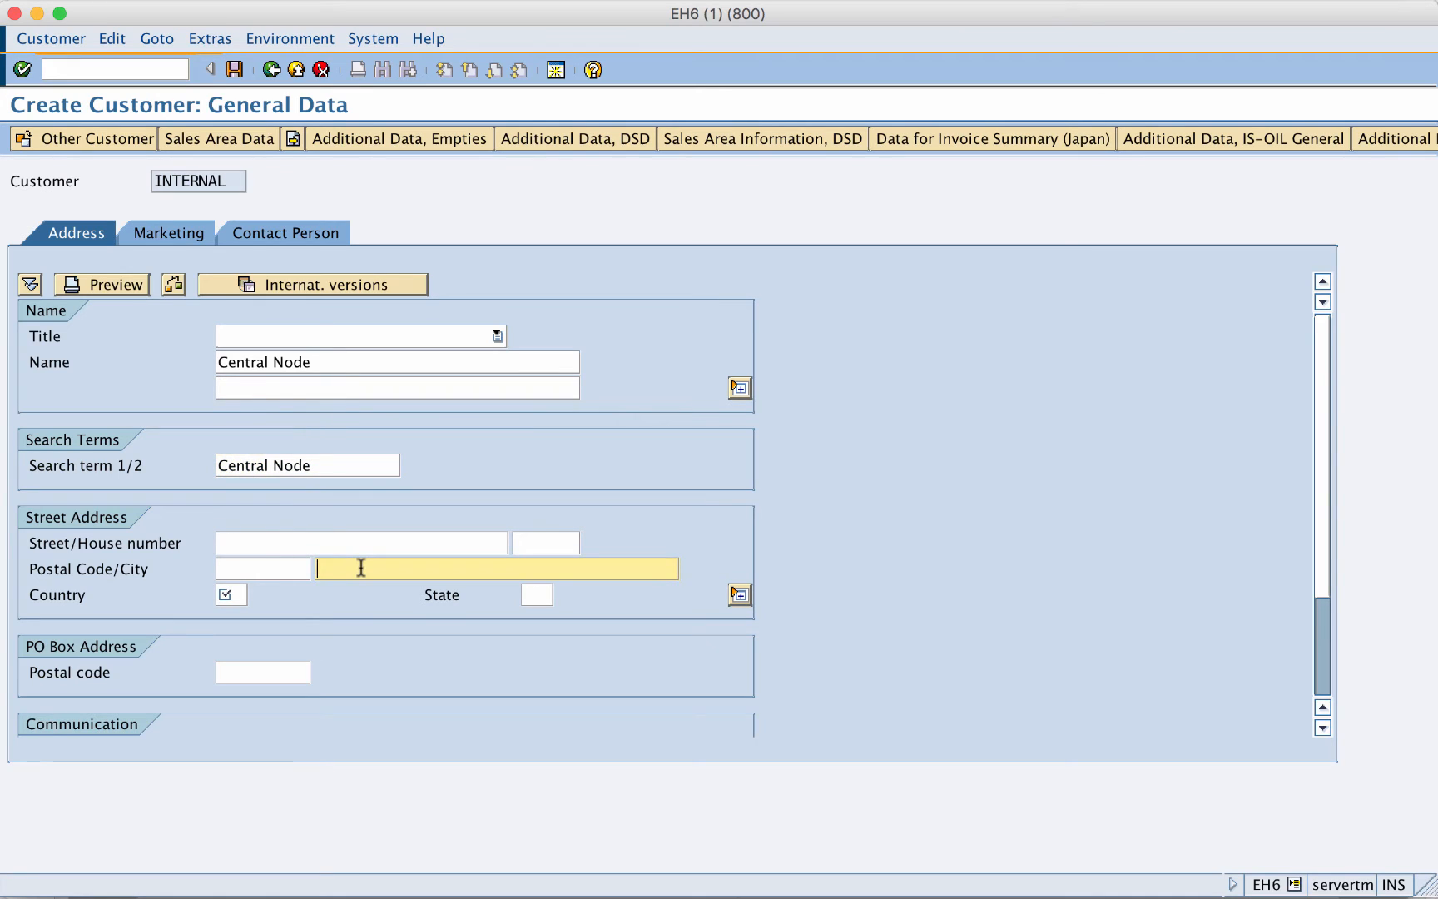
{"action": "type", "text": "Idaho"}
{"action": "left_click", "coordinate": [232, 596]}
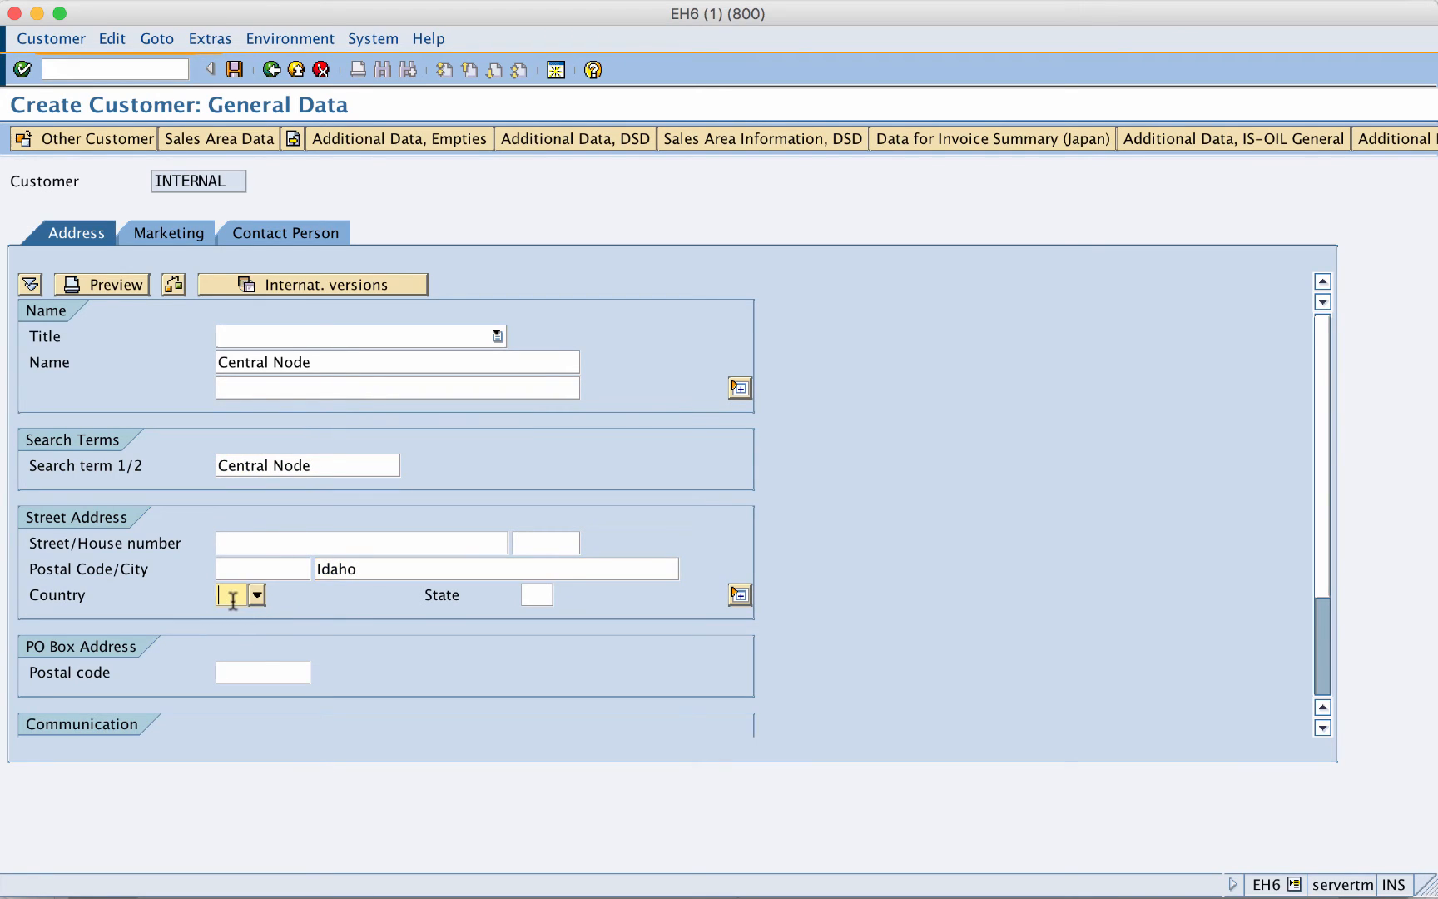
{"action": "type", "text": "US"}
{"action": "key", "text": "Tab"}
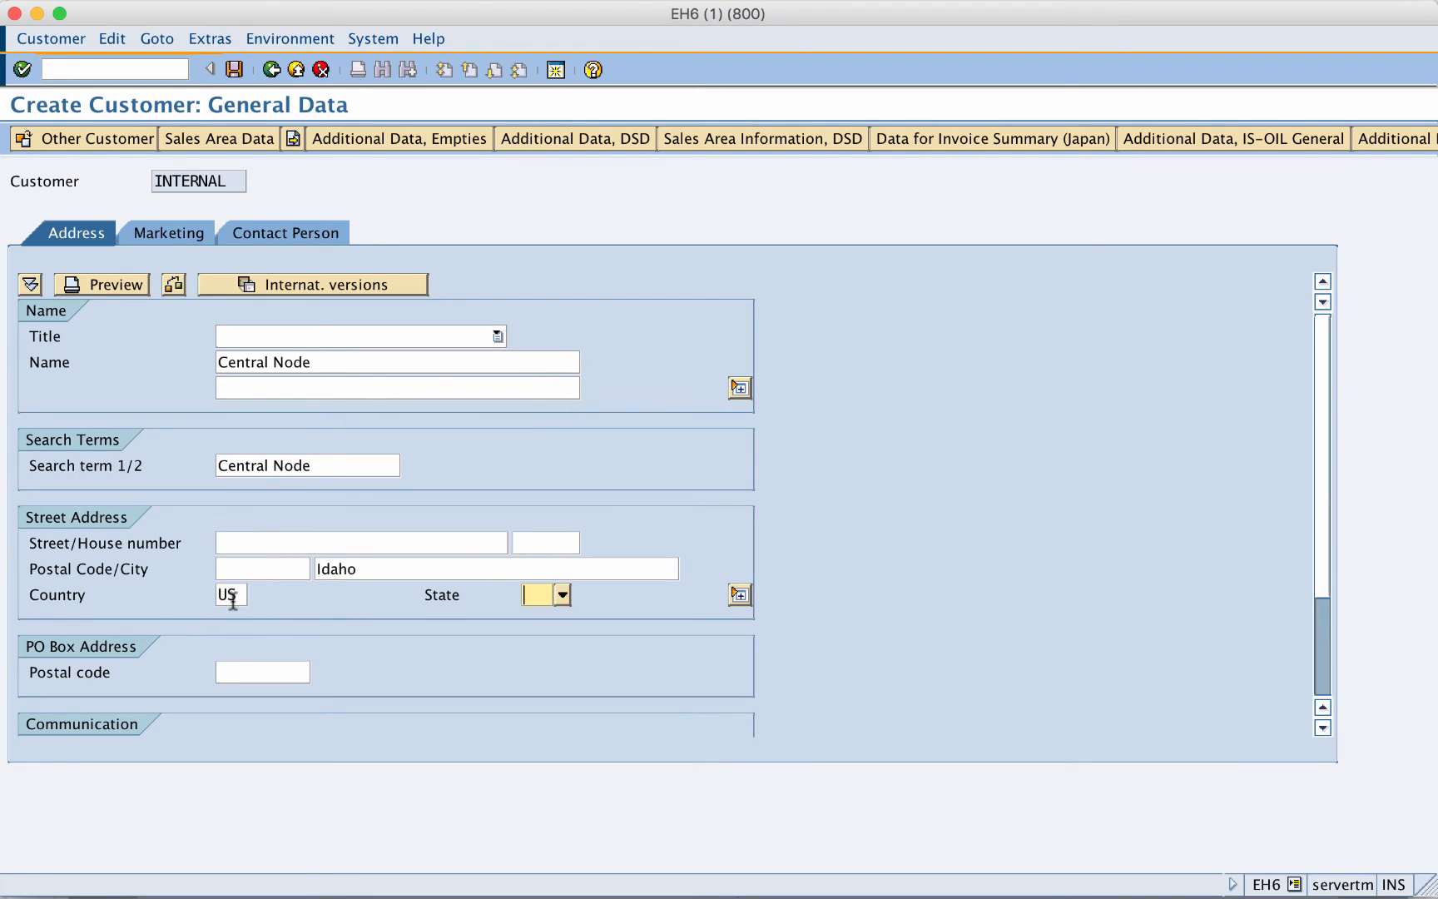
{"action": "type", "text": "ID"}
{"action": "key", "text": "Return"}
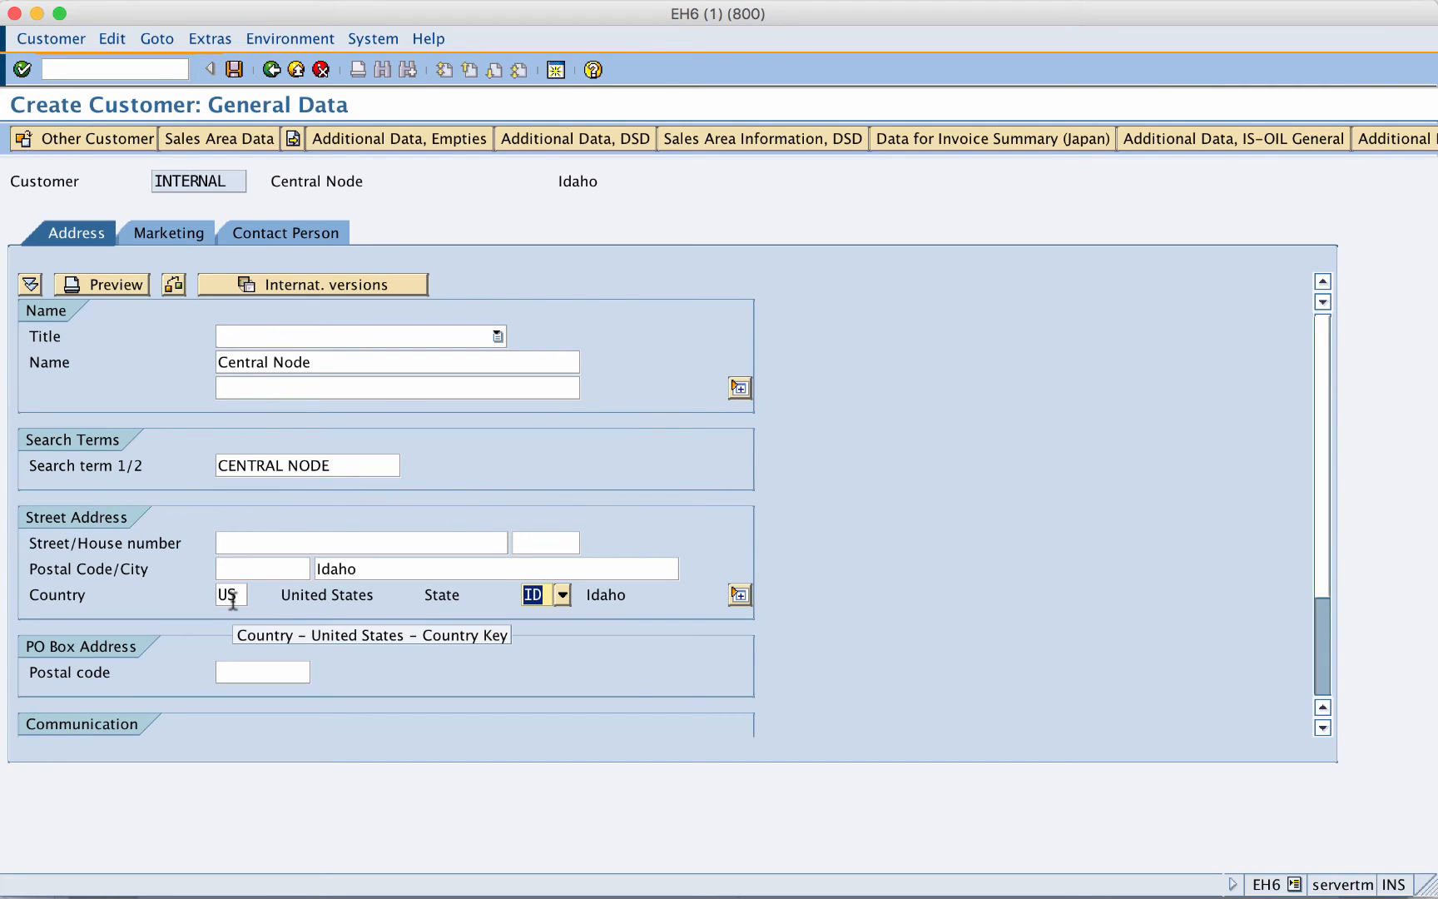
- Enable Rebate and Price determination in the node's sales area data and save it
{"action": "left_click", "coordinate": [223, 143]}
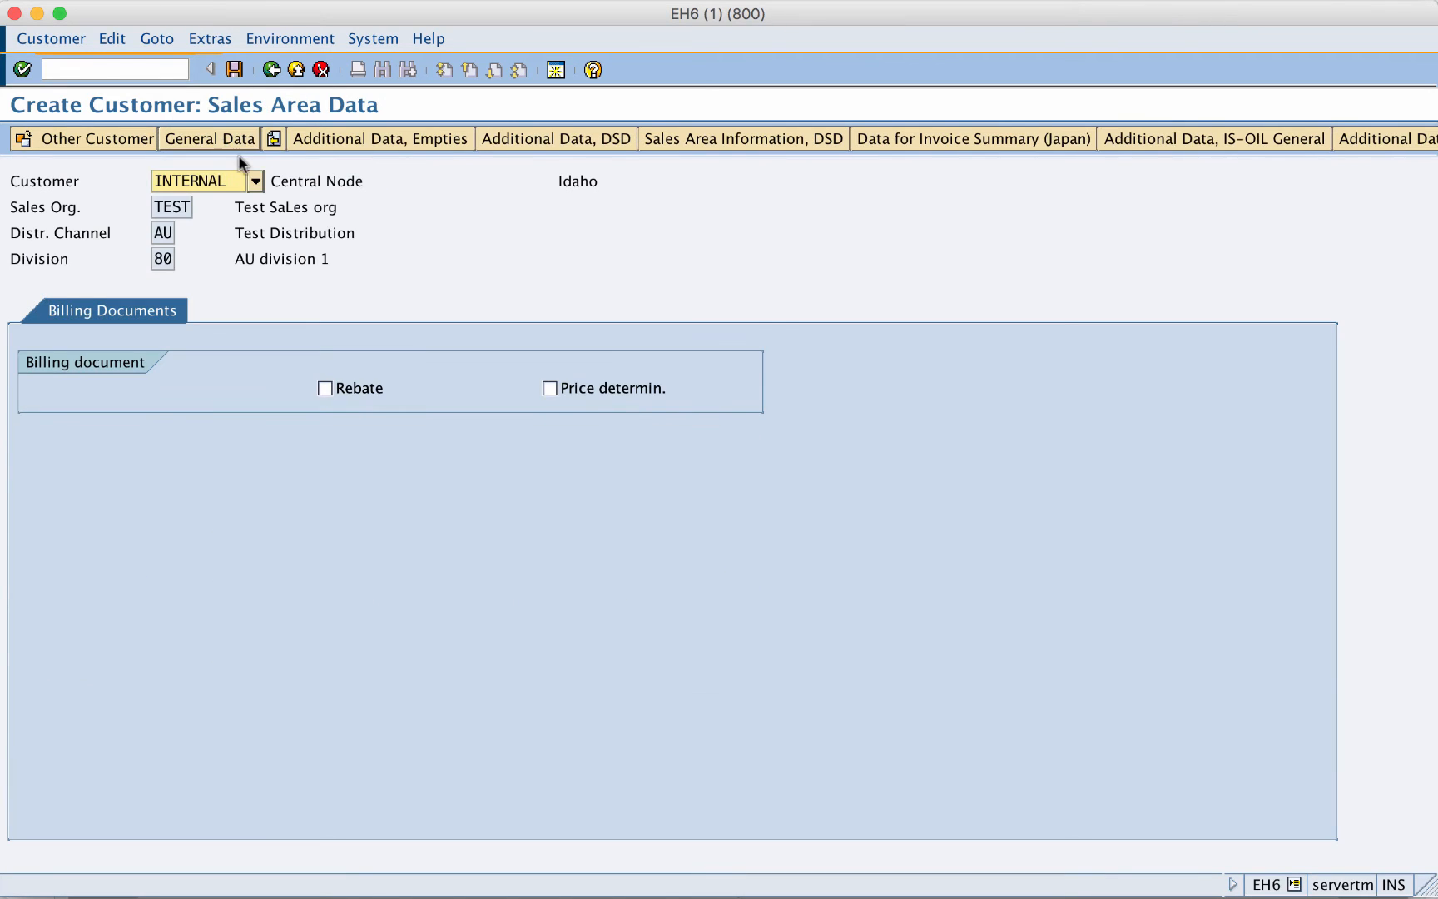
{"action": "left_click", "coordinate": [323, 389]}
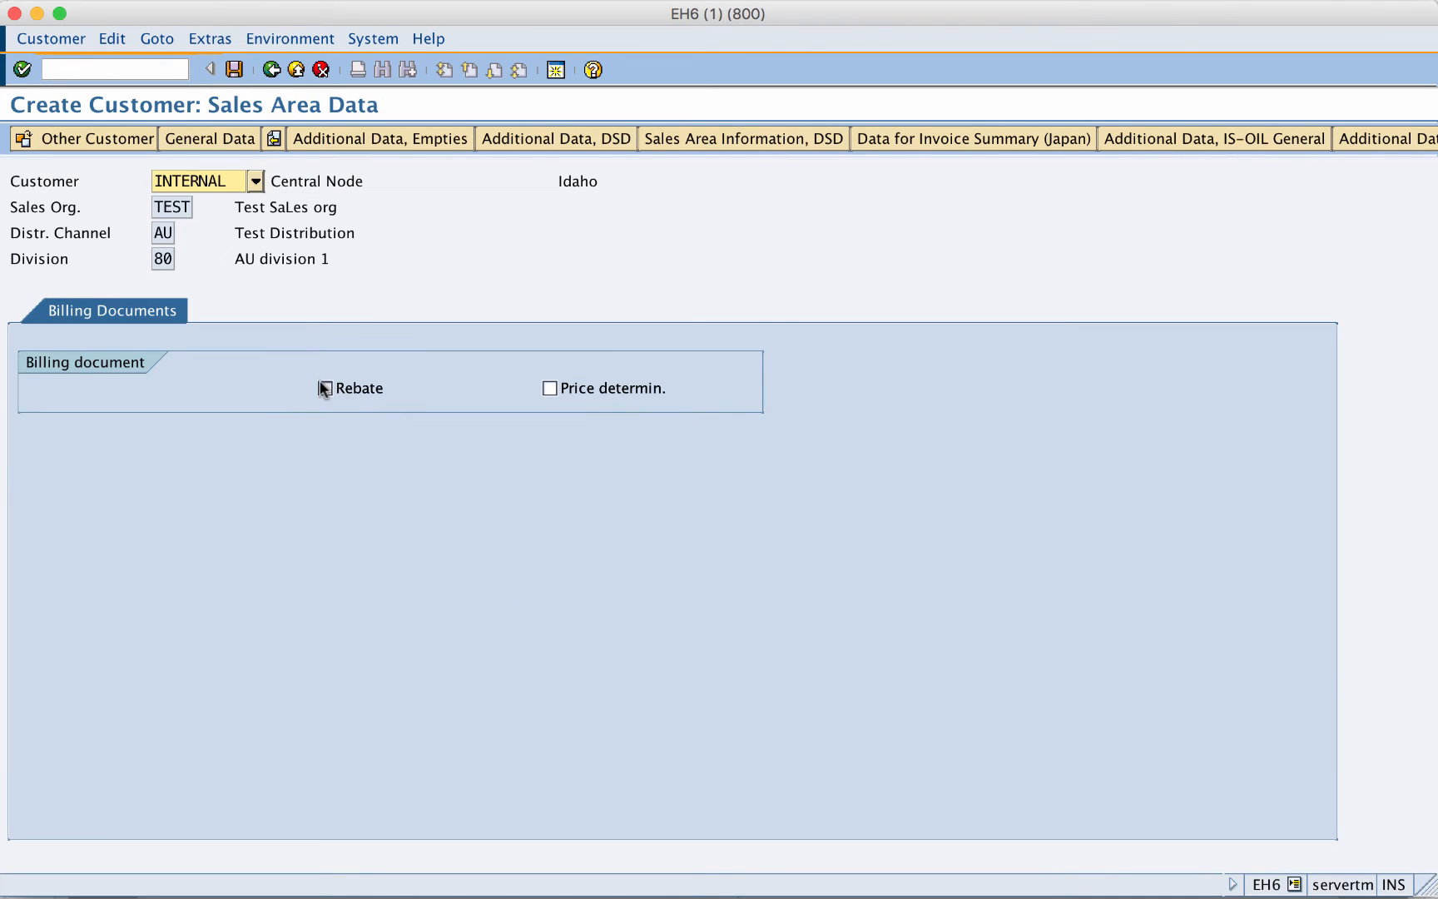
{"action": "left_click", "coordinate": [550, 388]}
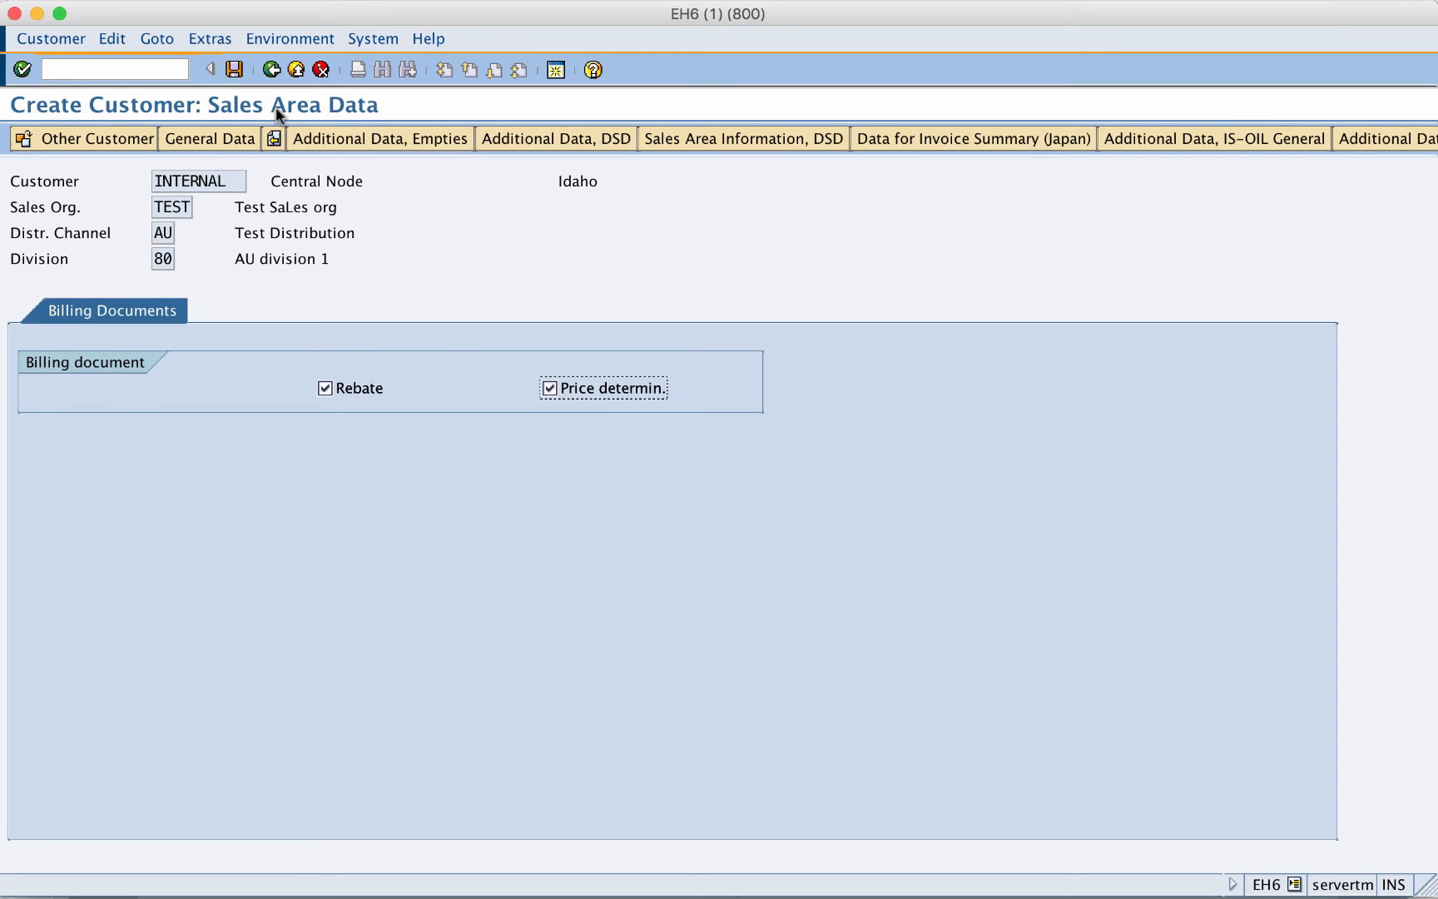
{"action": "left_click", "coordinate": [235, 72]}
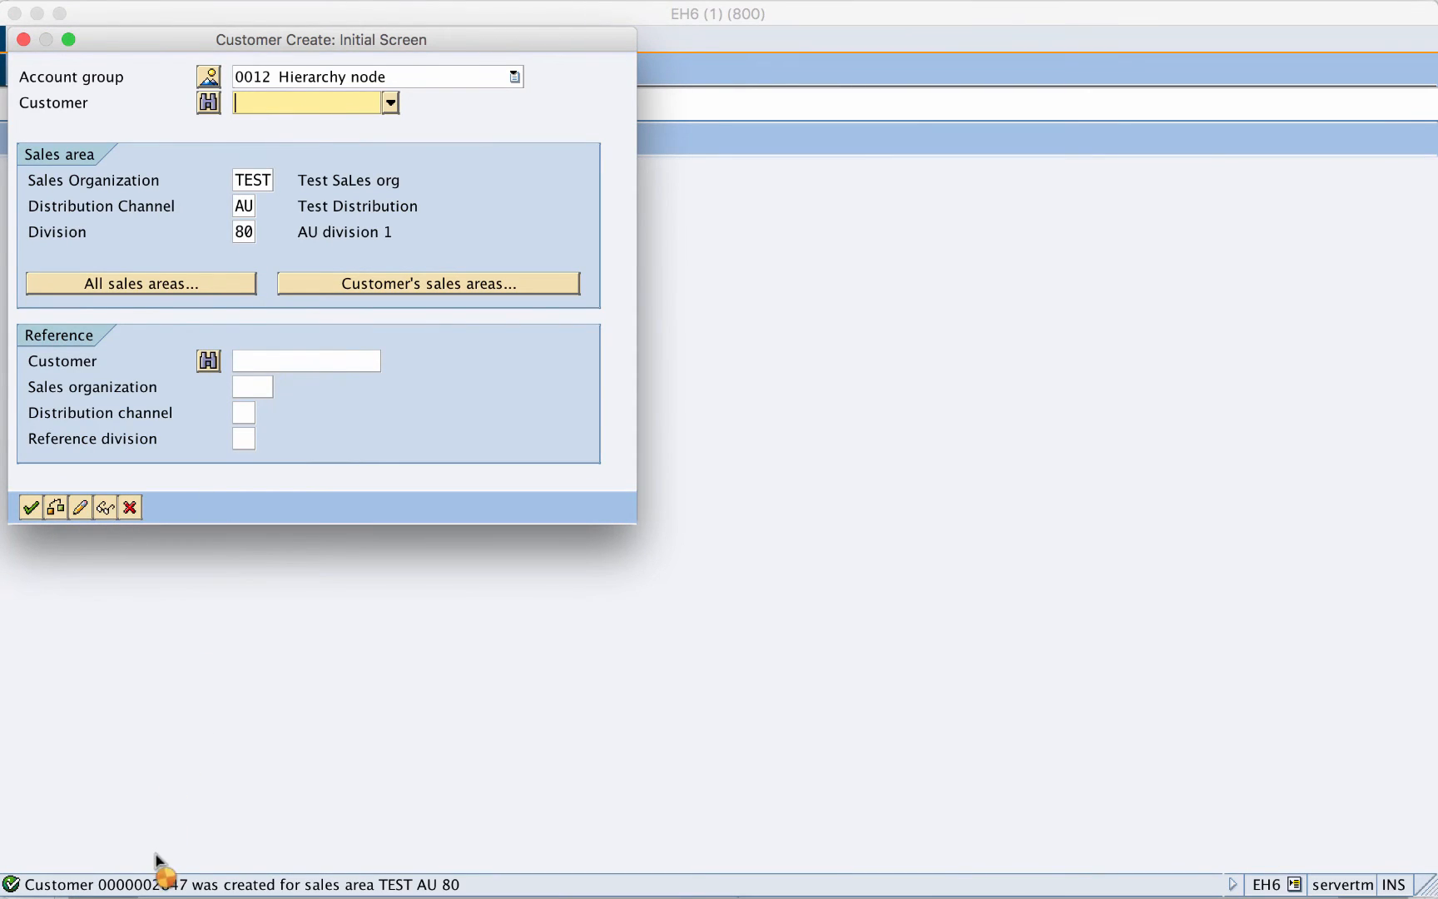
{"action": "left_click", "coordinate": [157, 893]}
{"action": "left_click", "coordinate": [23, 39]}
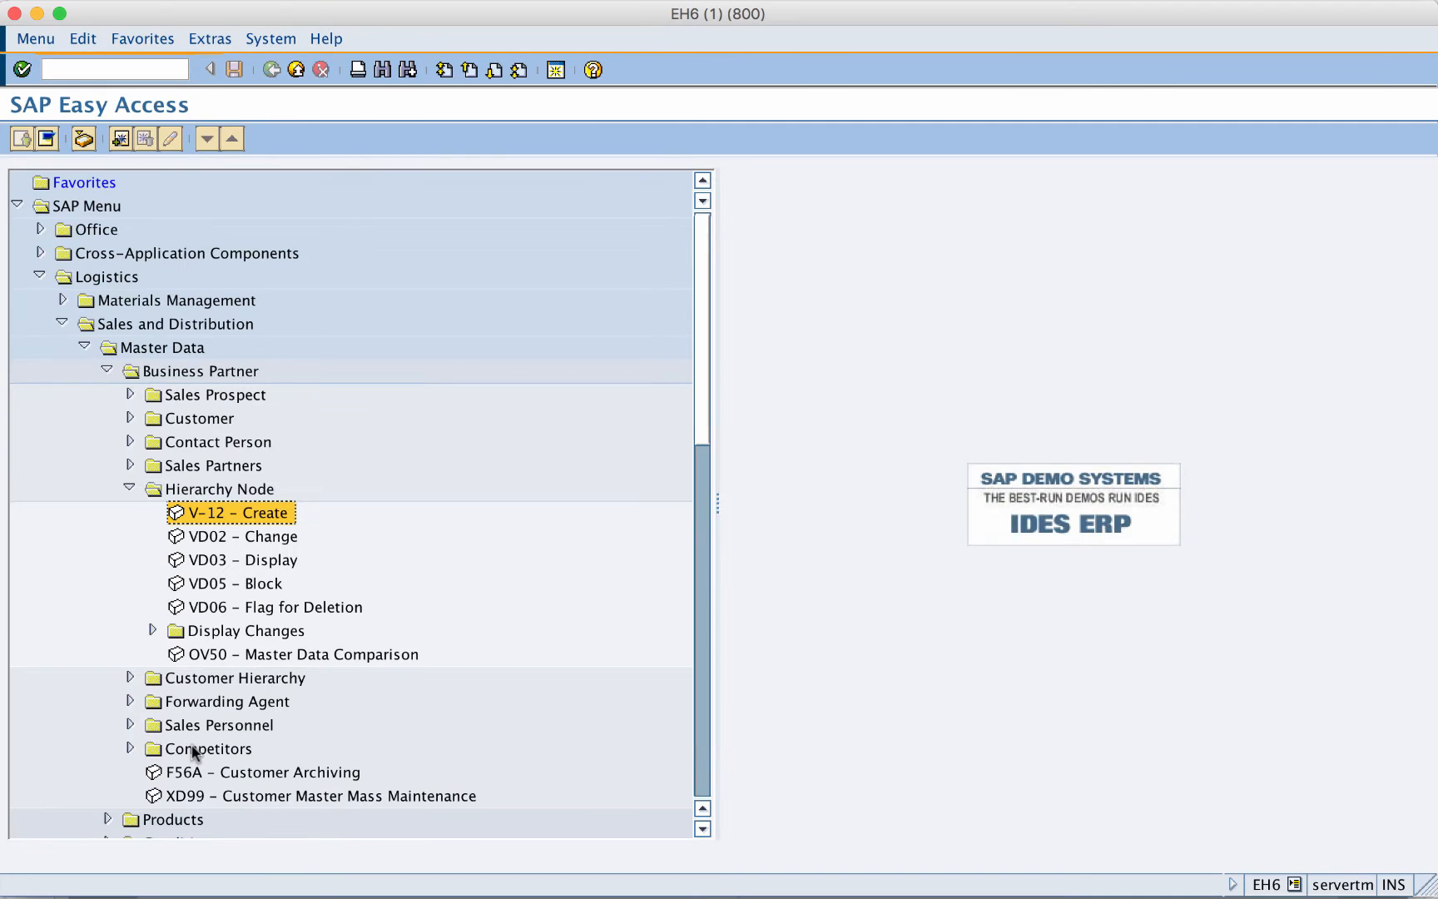
- In XD03, display node 2842 Global Hierarchy, then node 2843 Eastern Region
{"action": "left_click", "coordinate": [250, 562]}
{"action": "double_click", "coordinate": [249, 562]}
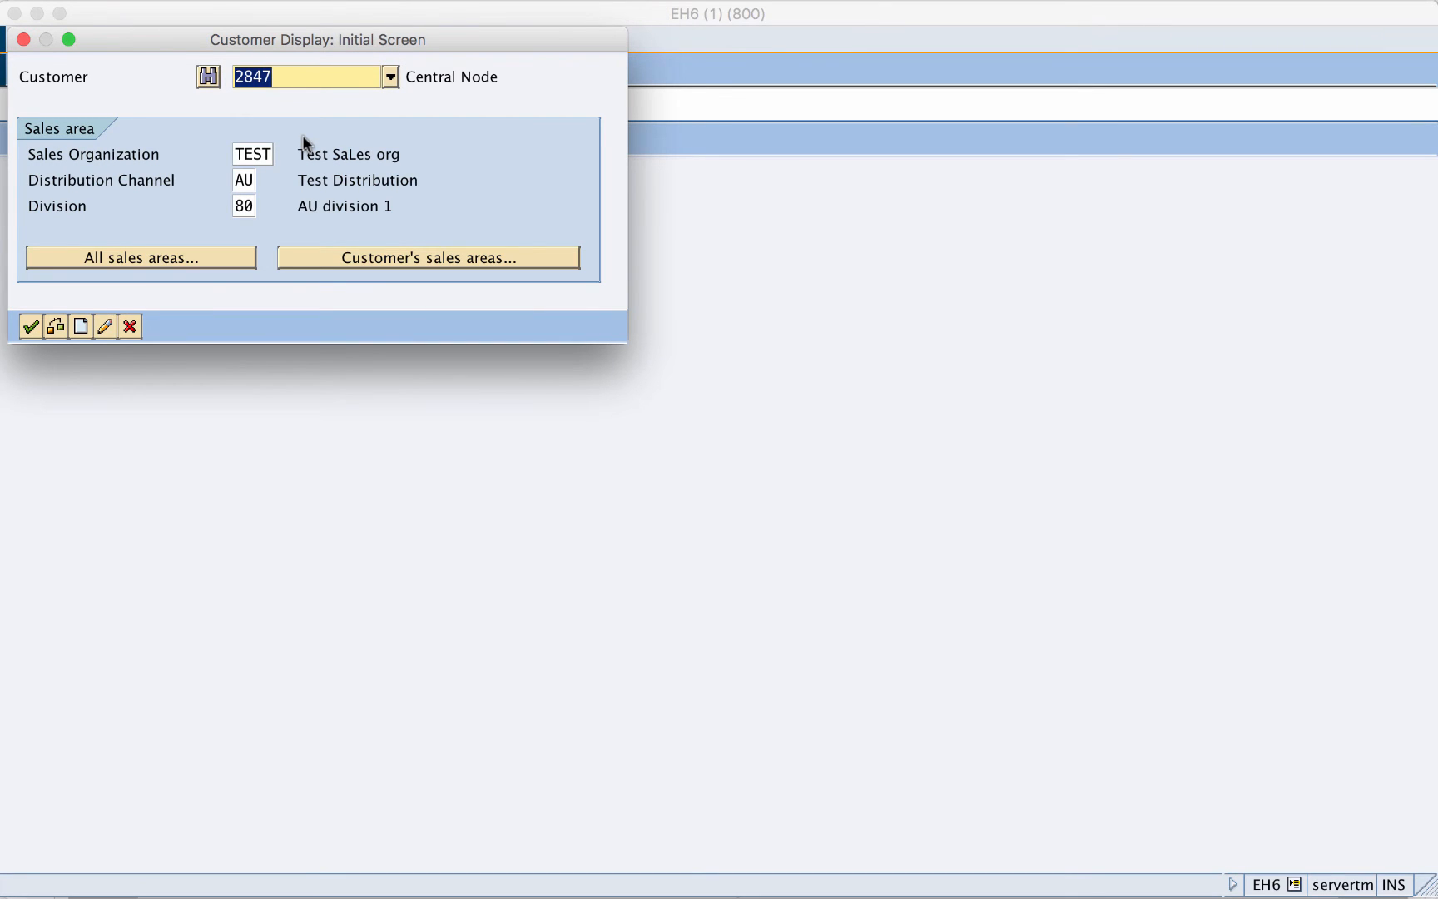
{"action": "type", "text": "2842"}
{"action": "key", "text": "Return"}
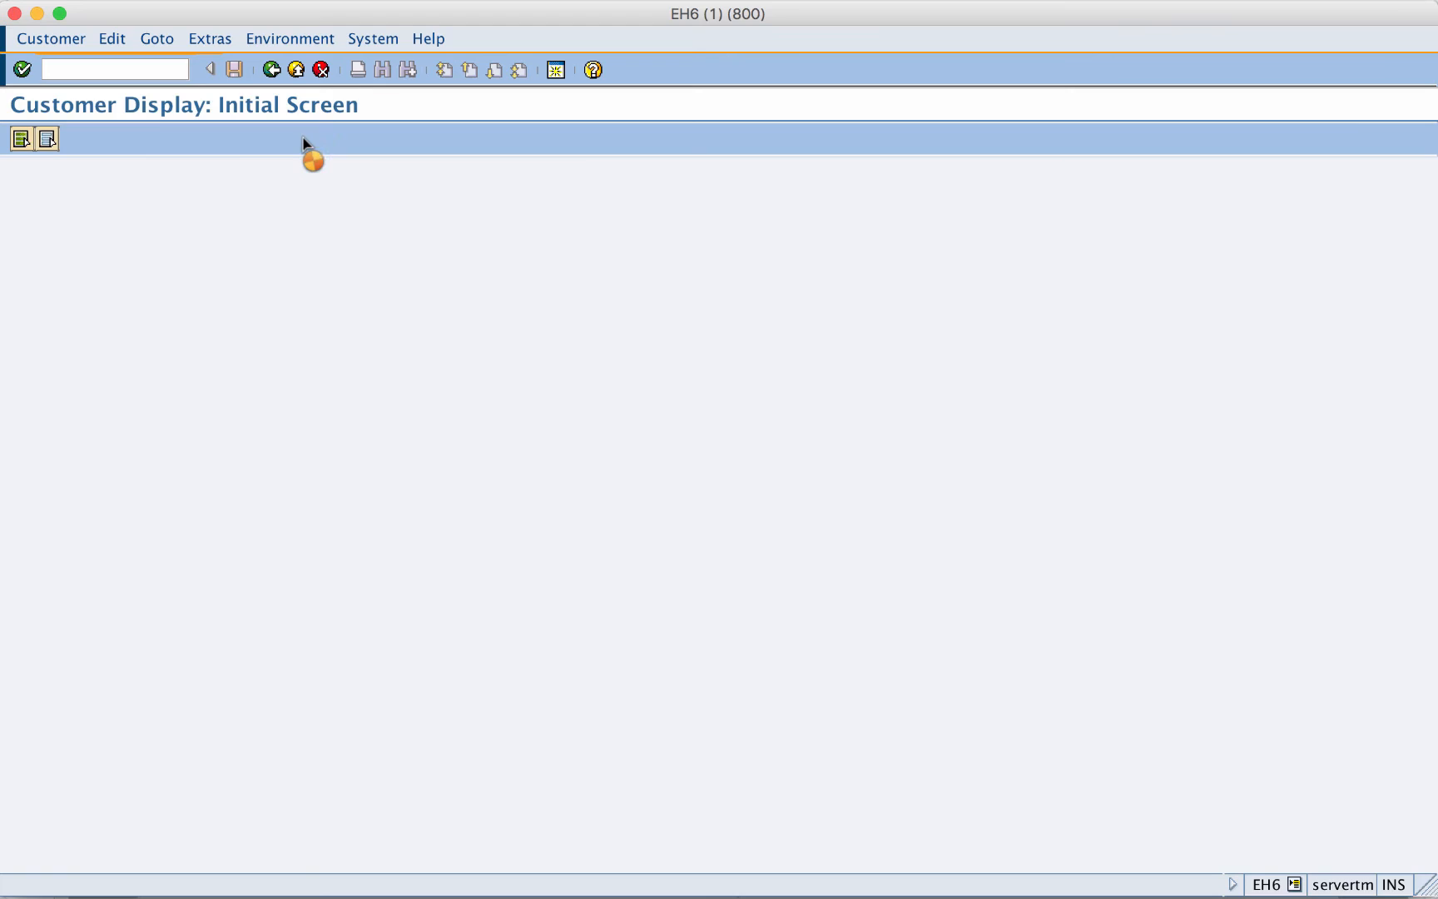
{"action": "left_click", "coordinate": [243, 143]}
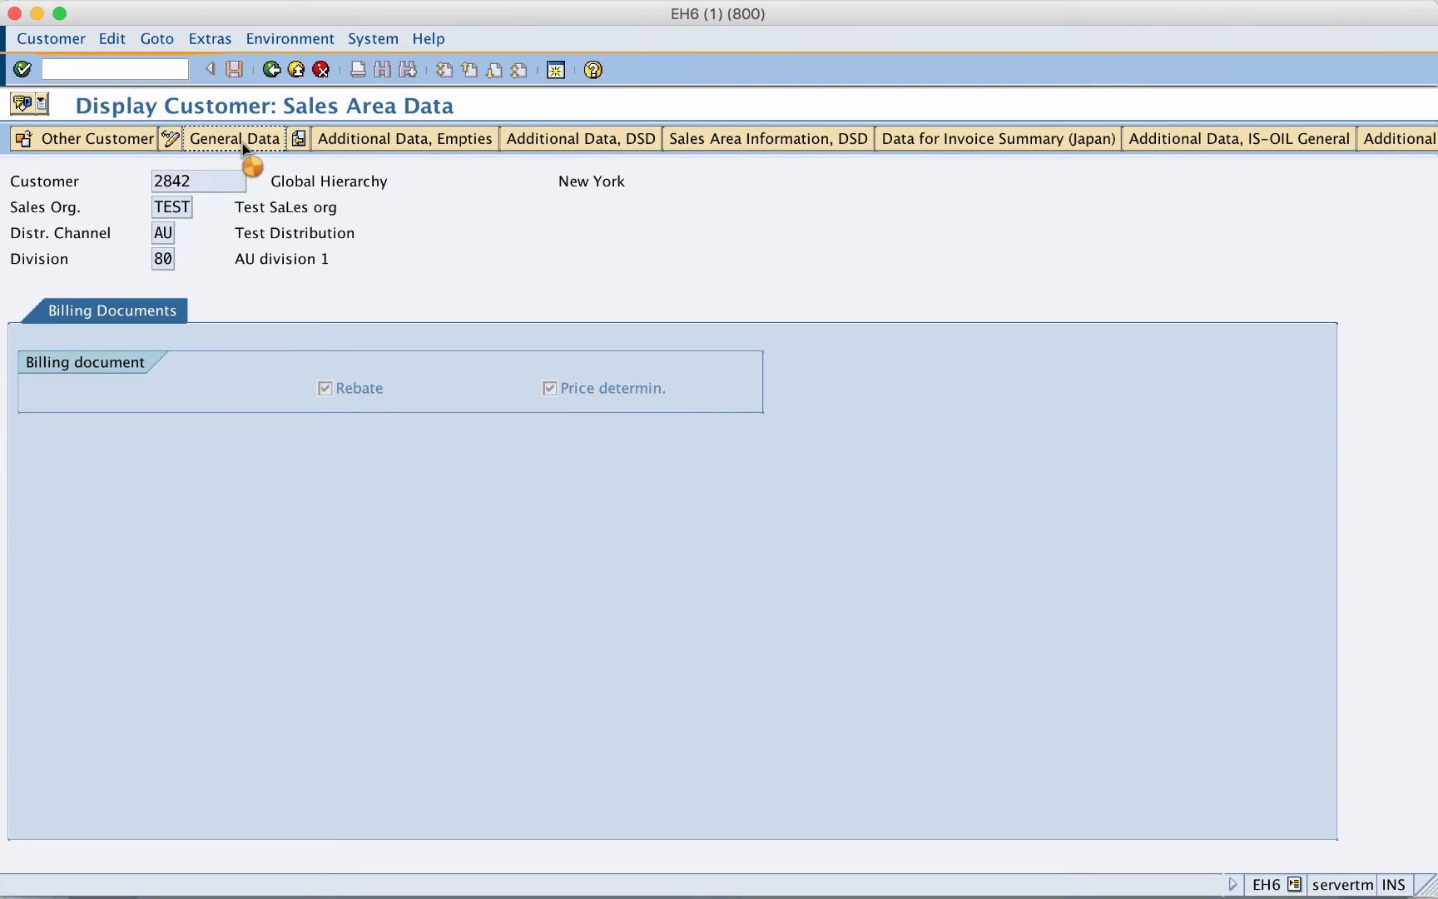
{"action": "left_click_drag", "start_coordinate": [348, 363], "coordinate": [210, 362]}
{"action": "left_click", "coordinate": [272, 70]}
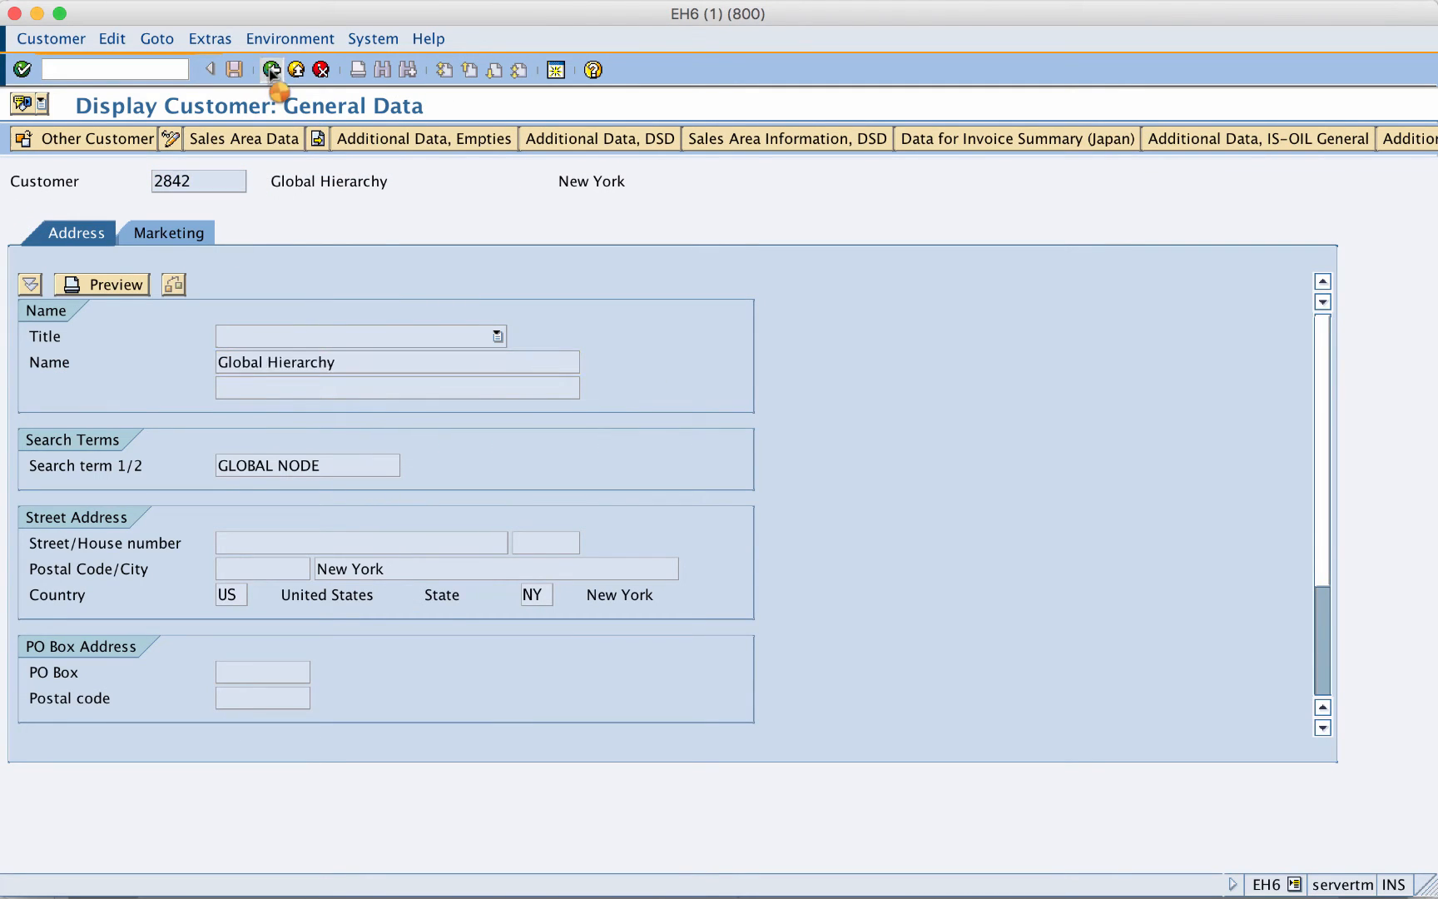
{"action": "left_click", "coordinate": [283, 79]}
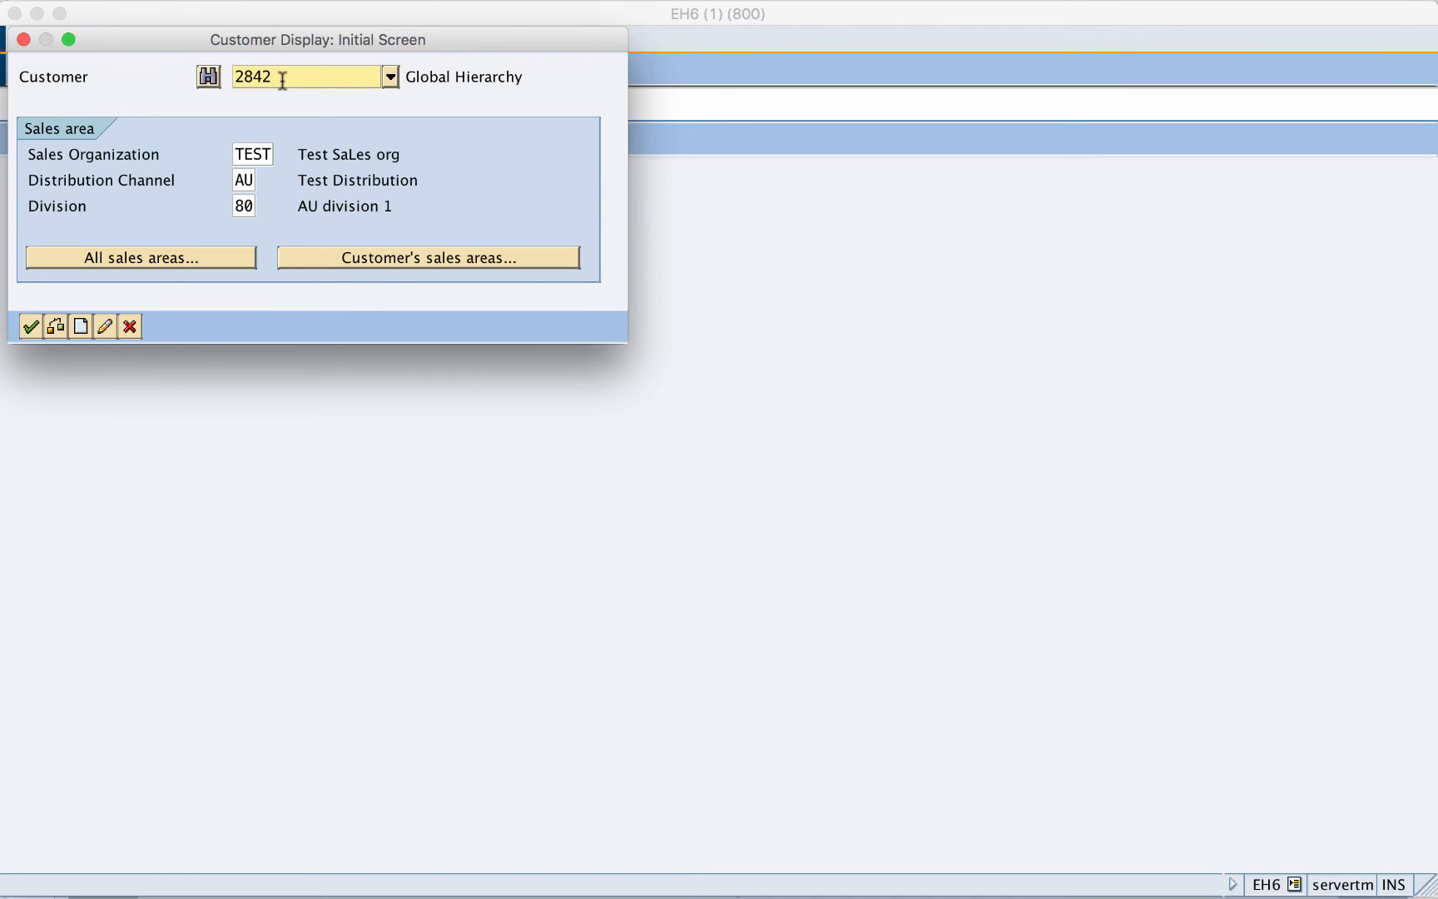
{"action": "key", "text": "BackSpace"}
{"action": "type", "text": "3"}
{"action": "key", "text": "Return"}
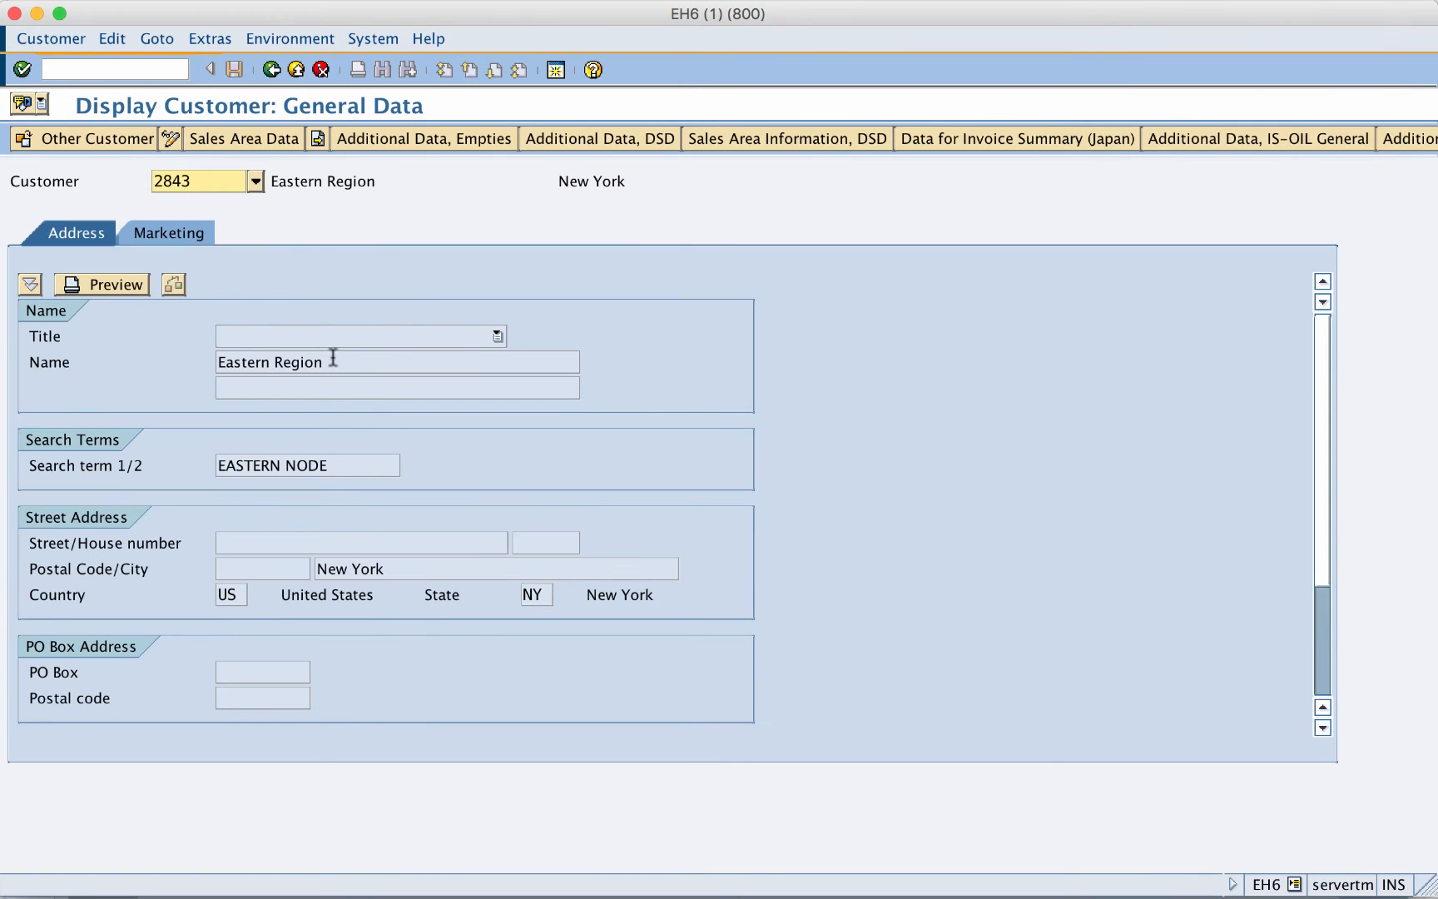
{"action": "left_click_drag", "start_coordinate": [333, 358], "coordinate": [212, 364]}
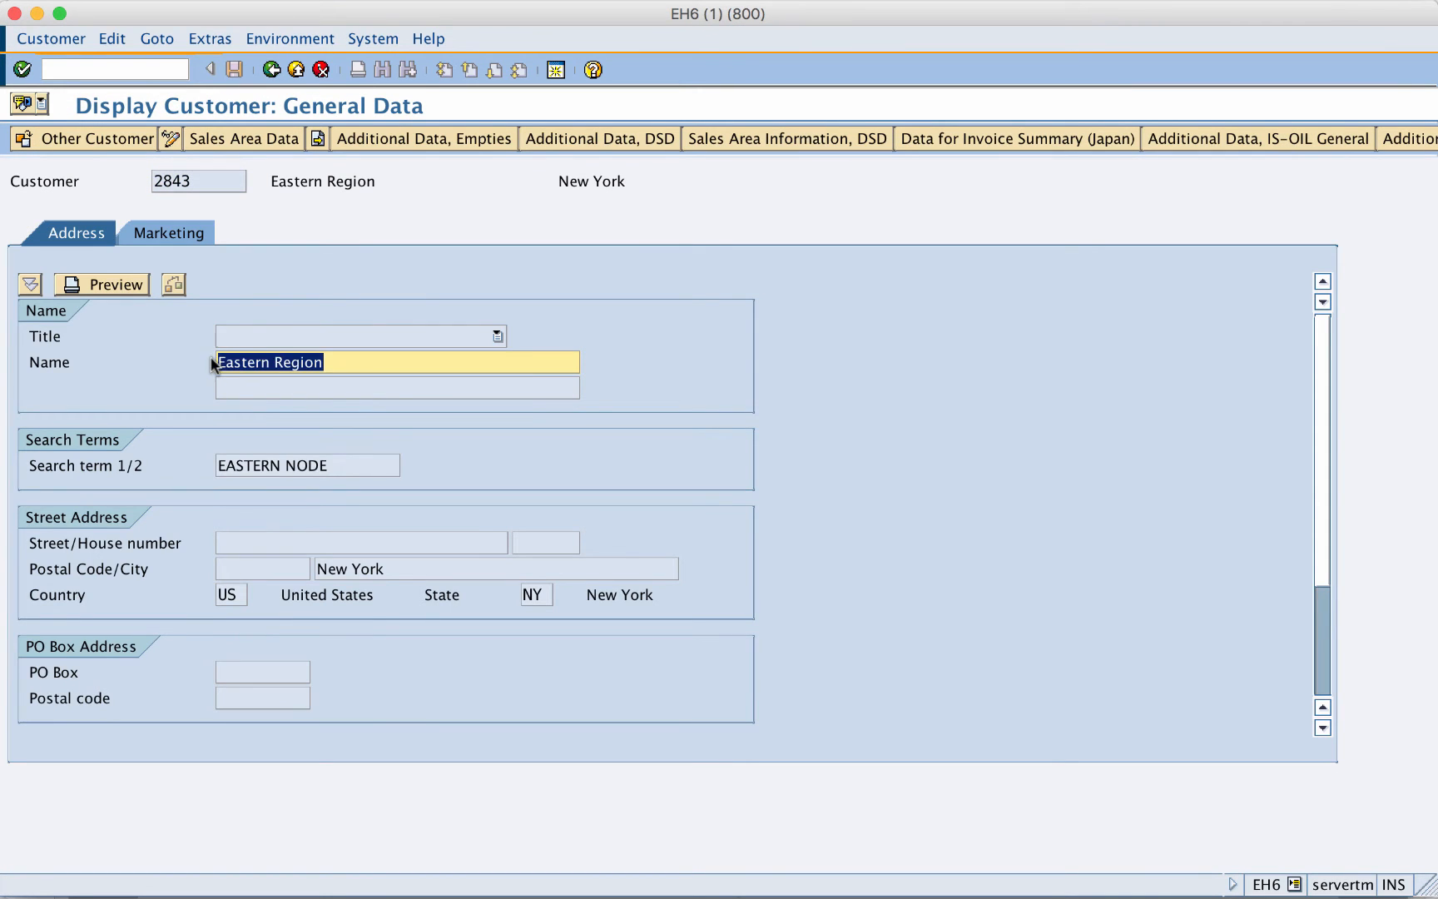
- Display node 2844 Western Node, then node 2845 Northern Node
{"action": "left_click", "coordinate": [272, 72]}
{"action": "left_click", "coordinate": [287, 78]}
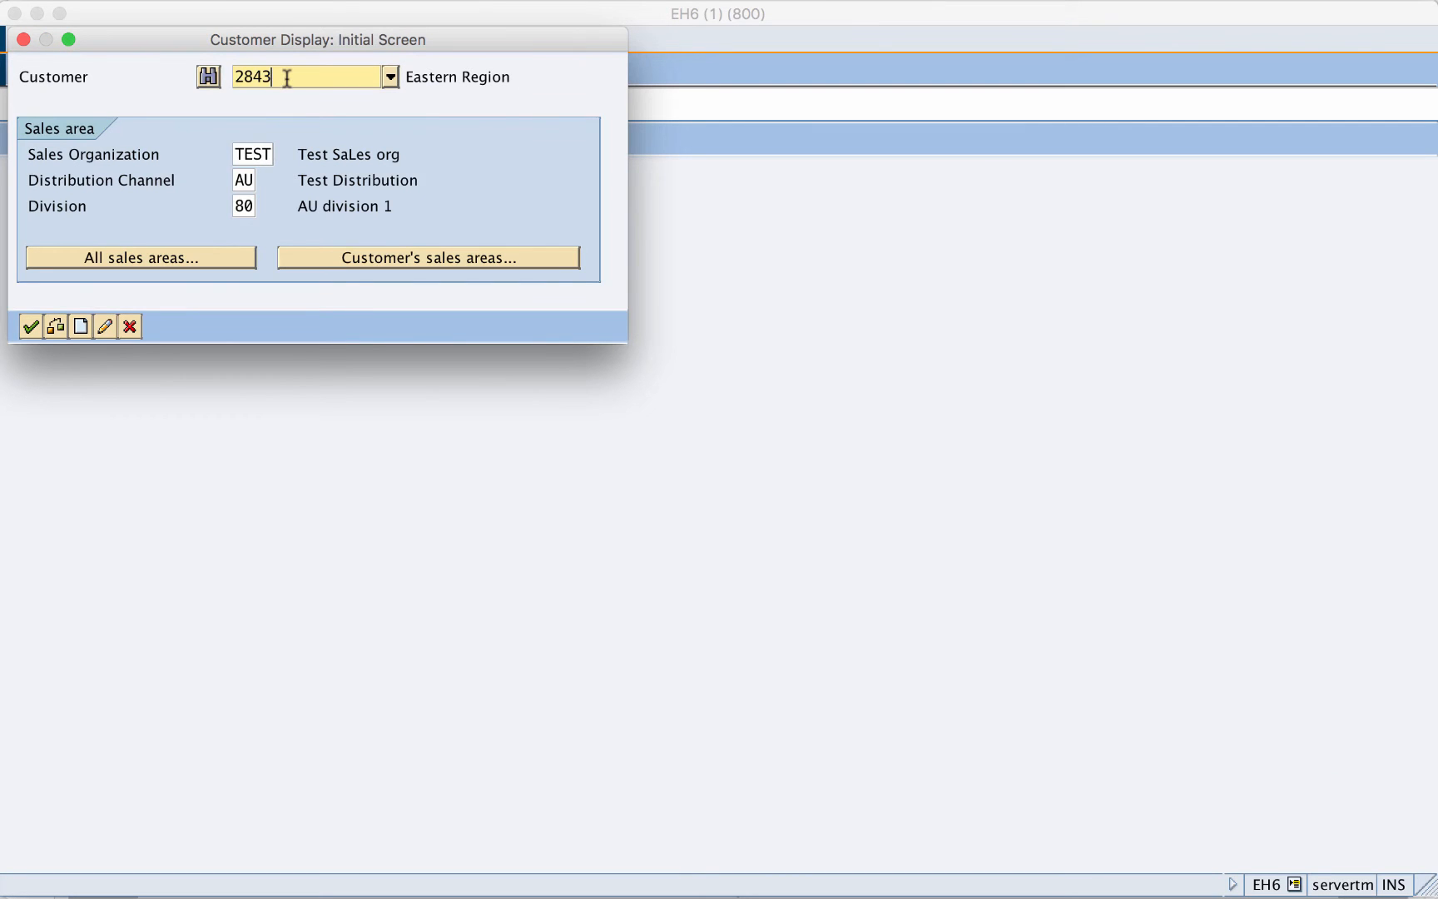
{"action": "key", "text": "BackSpace"}
{"action": "type", "text": "4"}
{"action": "key", "text": "Return"}
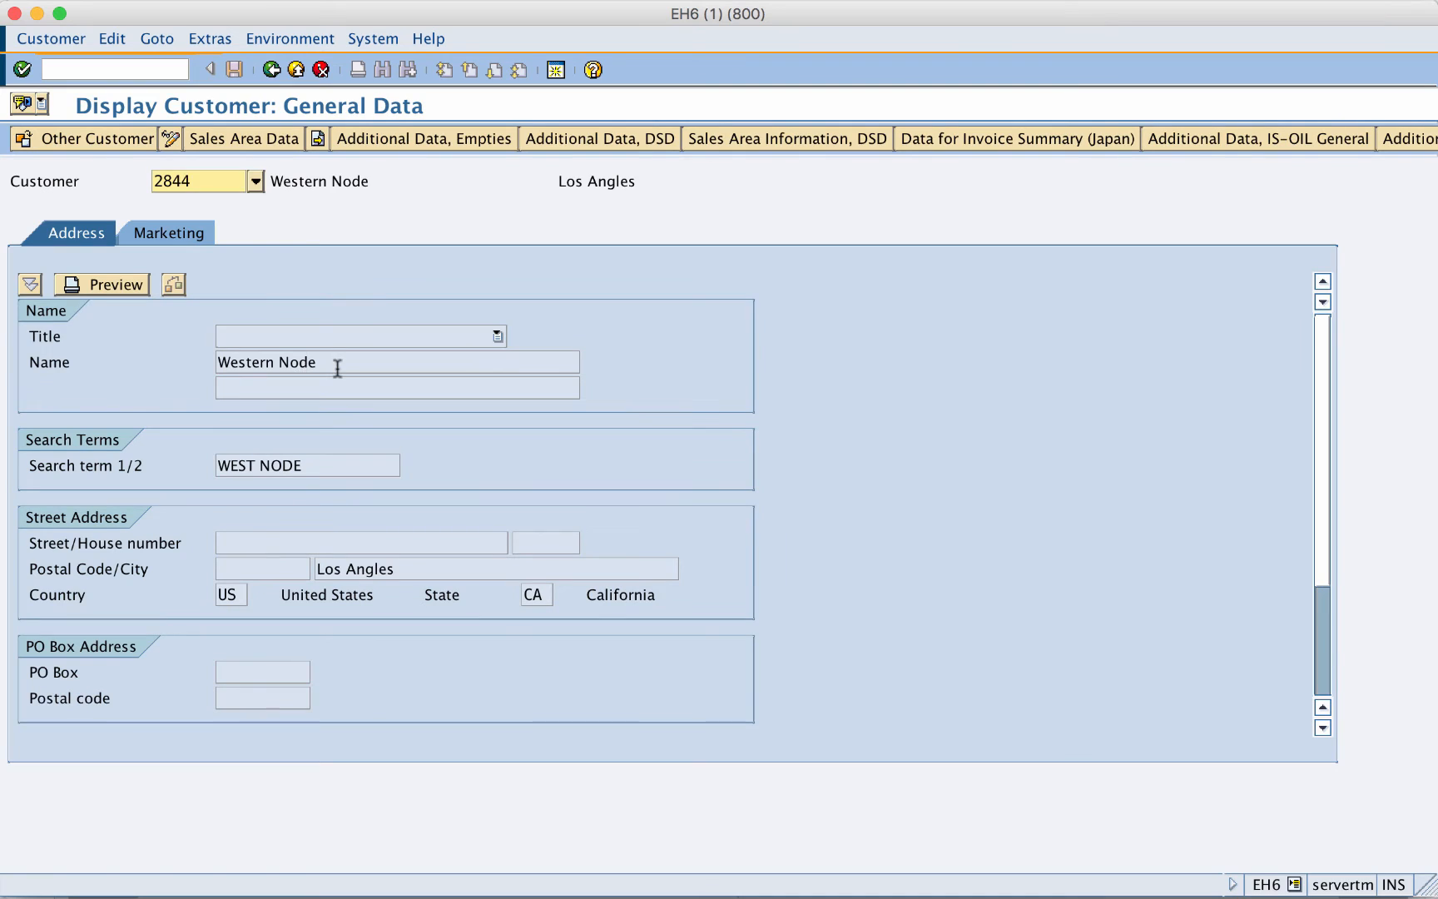
{"action": "left_click_drag", "start_coordinate": [337, 365], "coordinate": [205, 358]}
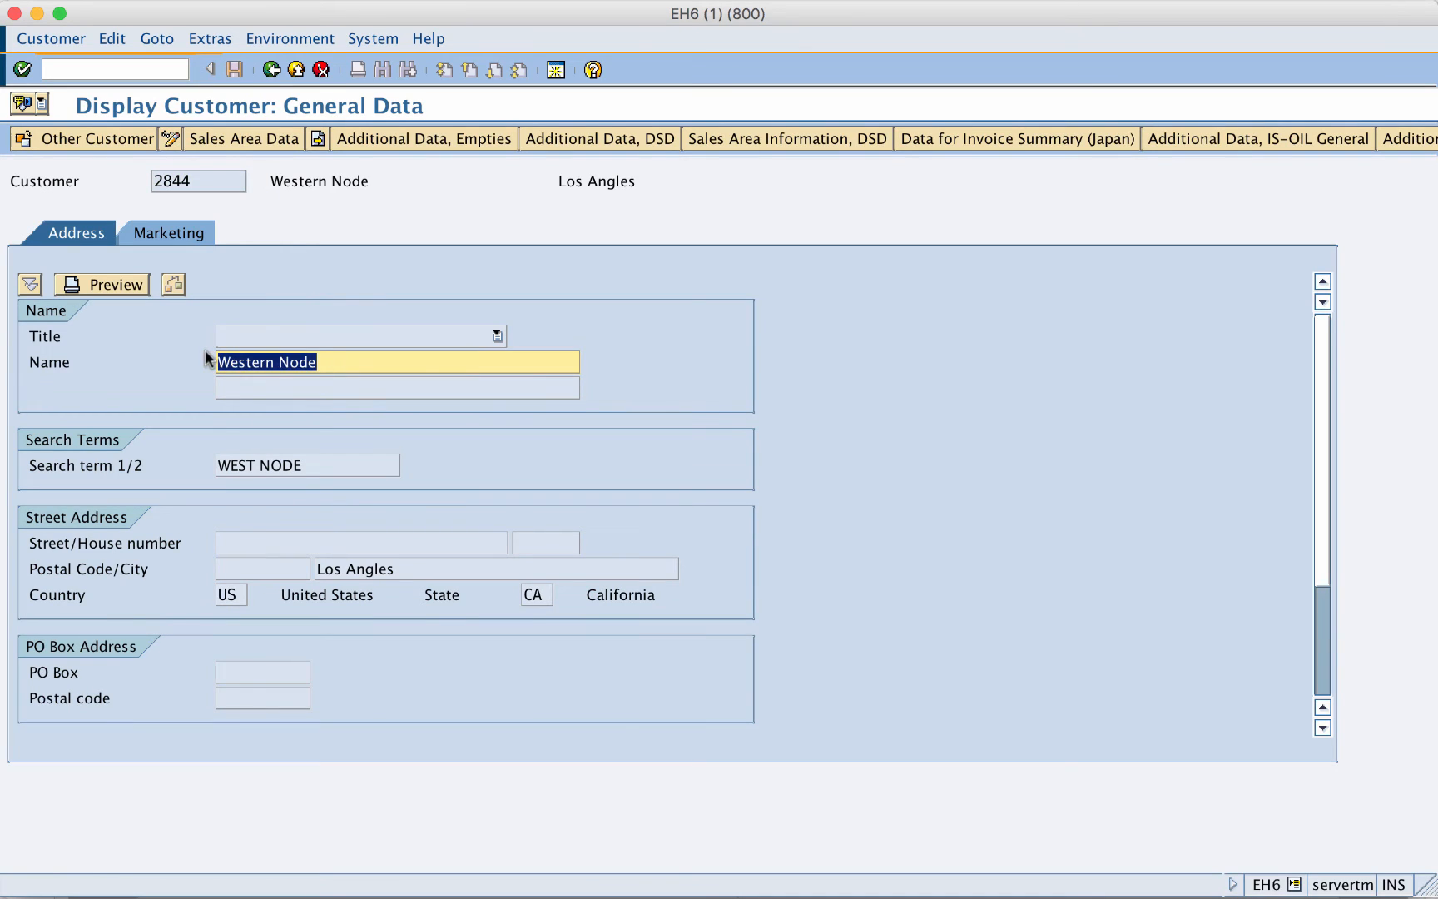
{"action": "left_click", "coordinate": [271, 70]}
{"action": "left_click", "coordinate": [289, 77]}
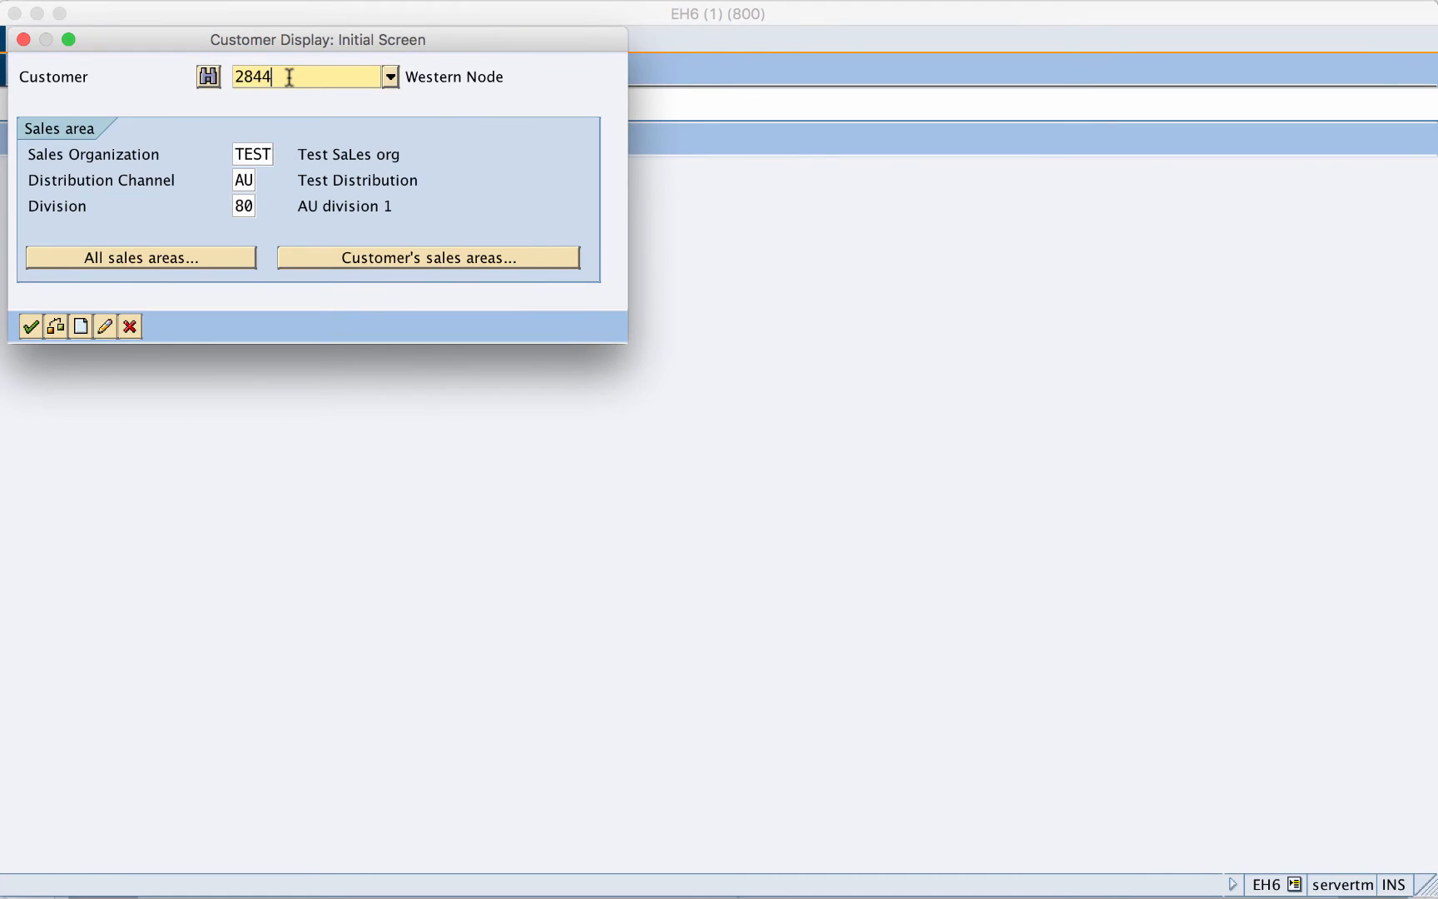
{"action": "key", "text": "BackSpace"}
{"action": "type", "text": "5"}
{"action": "key", "text": "Return"}
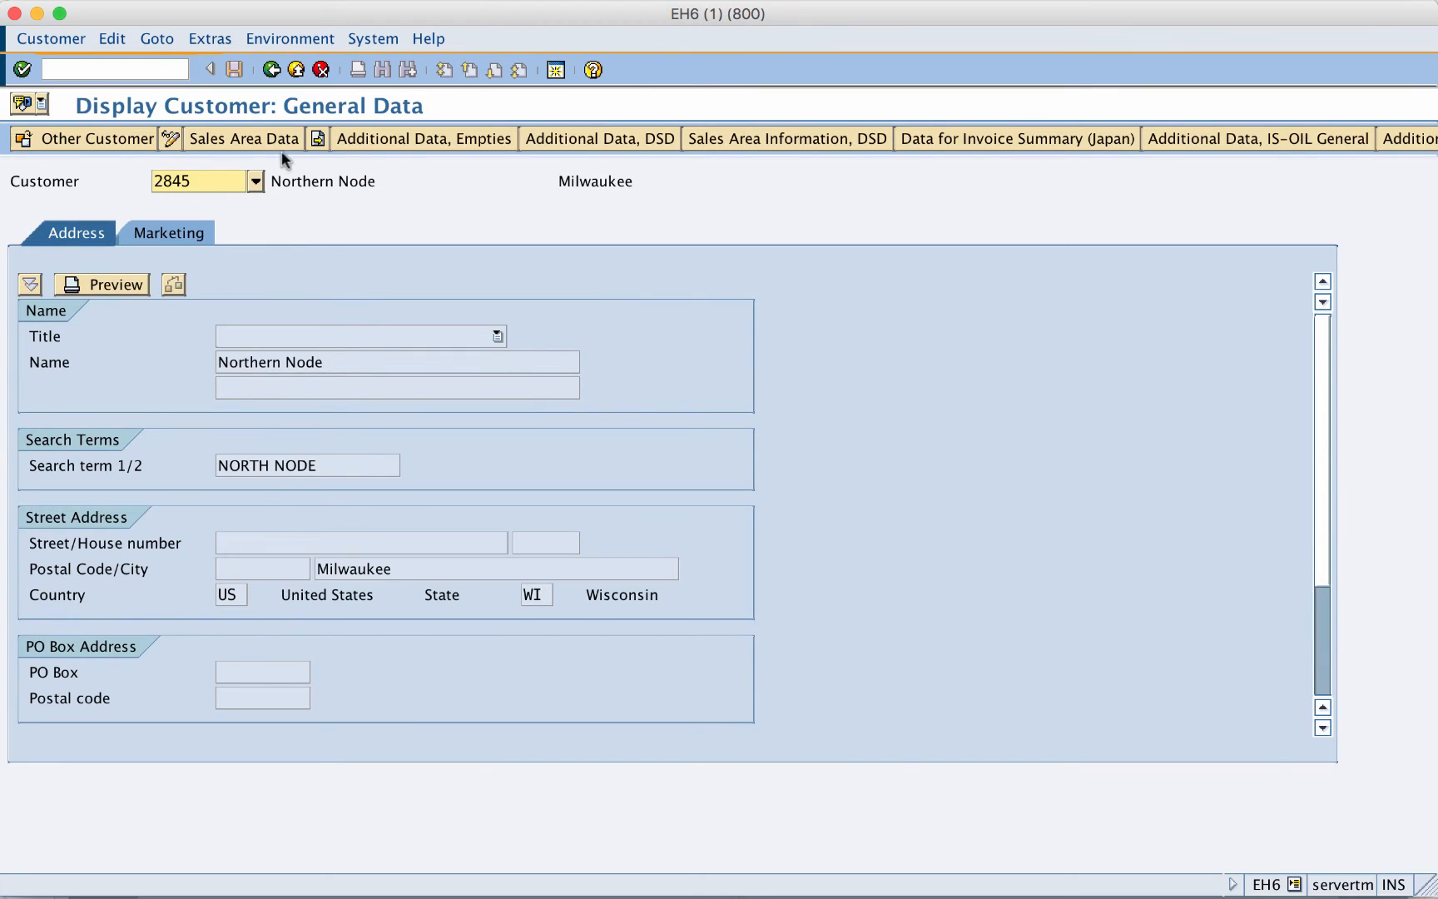
{"action": "left_click_drag", "start_coordinate": [330, 363], "coordinate": [200, 371]}
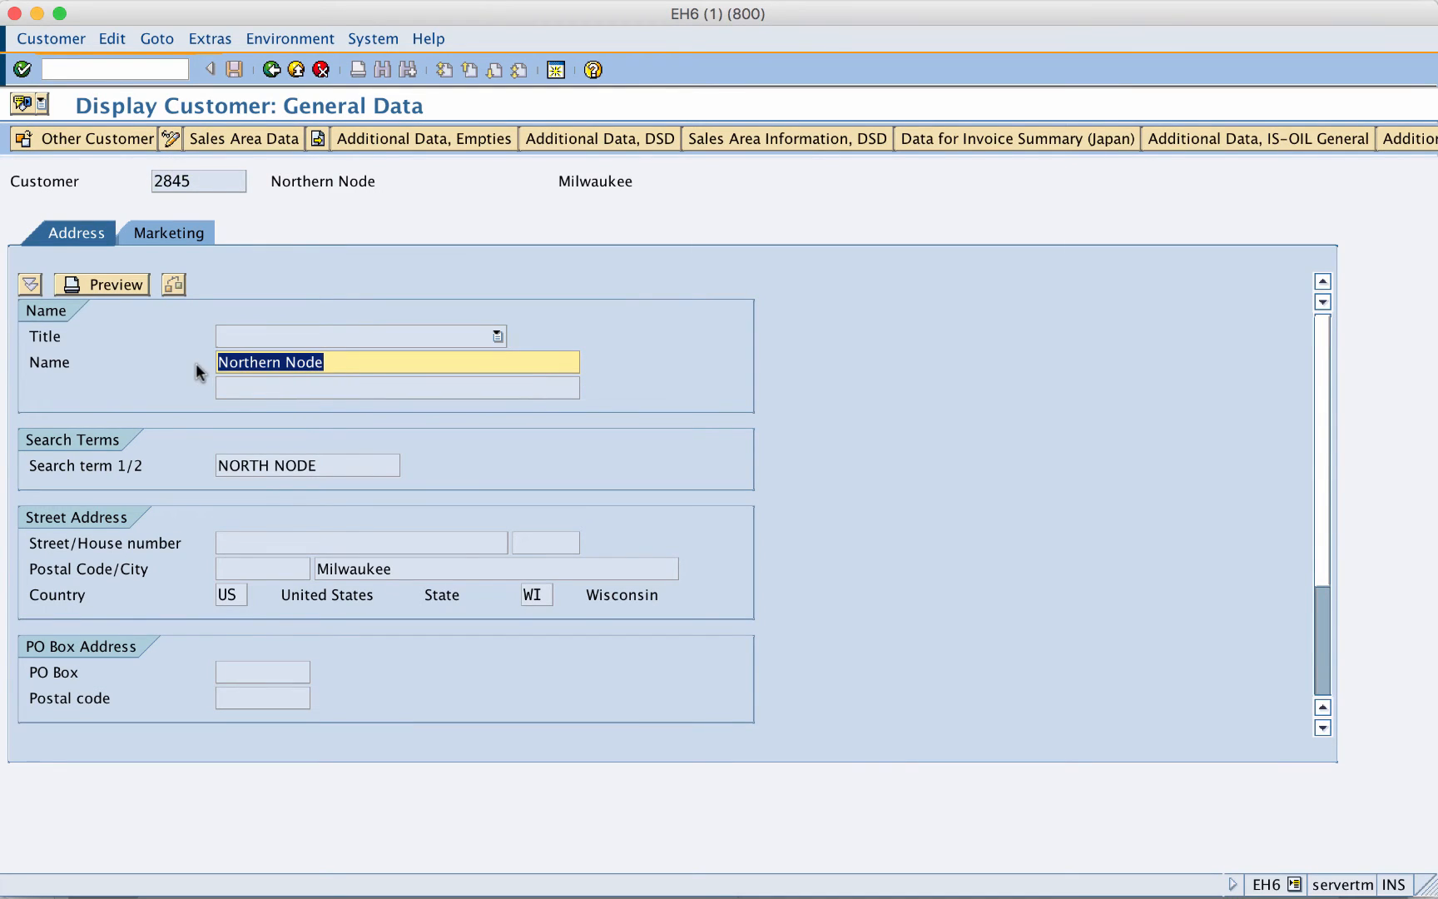
- Display node 2846 Southern Node, then close the customer selection dialog
{"action": "left_click", "coordinate": [272, 70]}
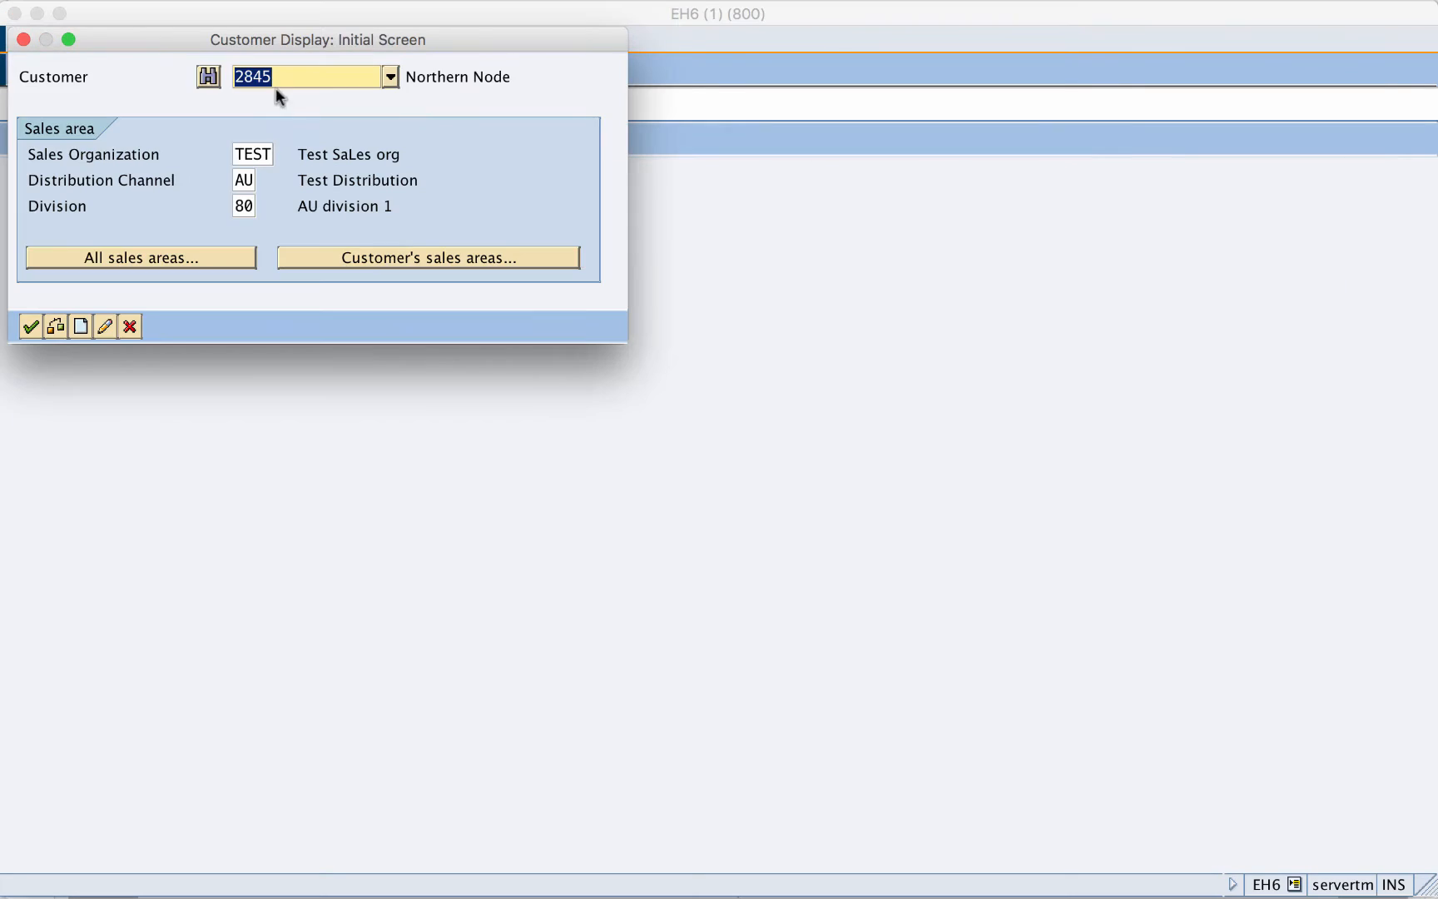
{"action": "left_click", "coordinate": [291, 75]}
{"action": "key", "text": "BackSpace"}
{"action": "type", "text": "6"}
{"action": "key", "text": "Return"}
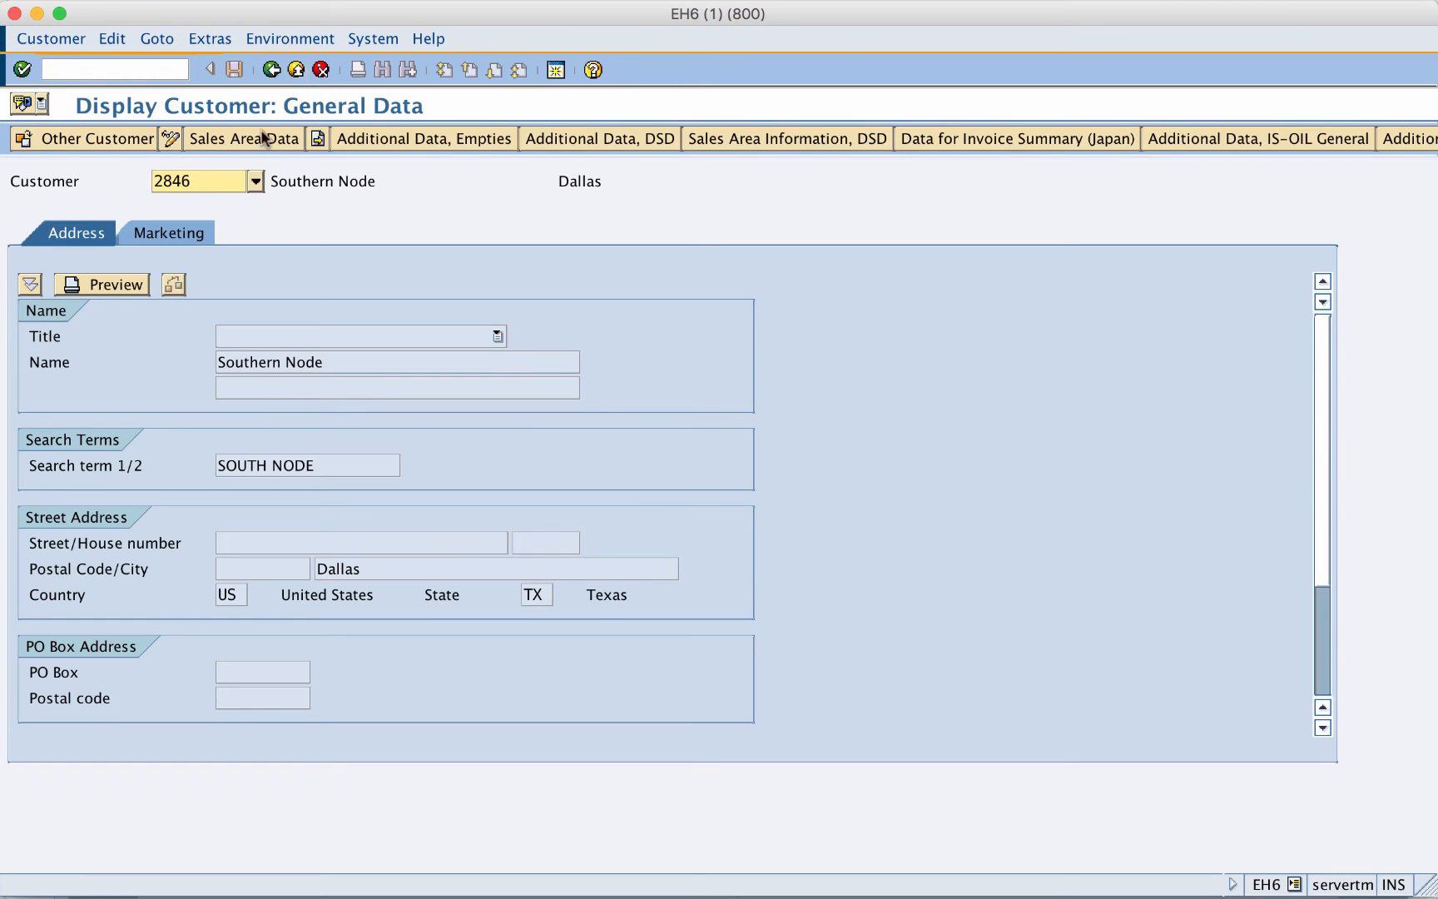
{"action": "left_click_drag", "start_coordinate": [325, 362], "coordinate": [191, 366]}
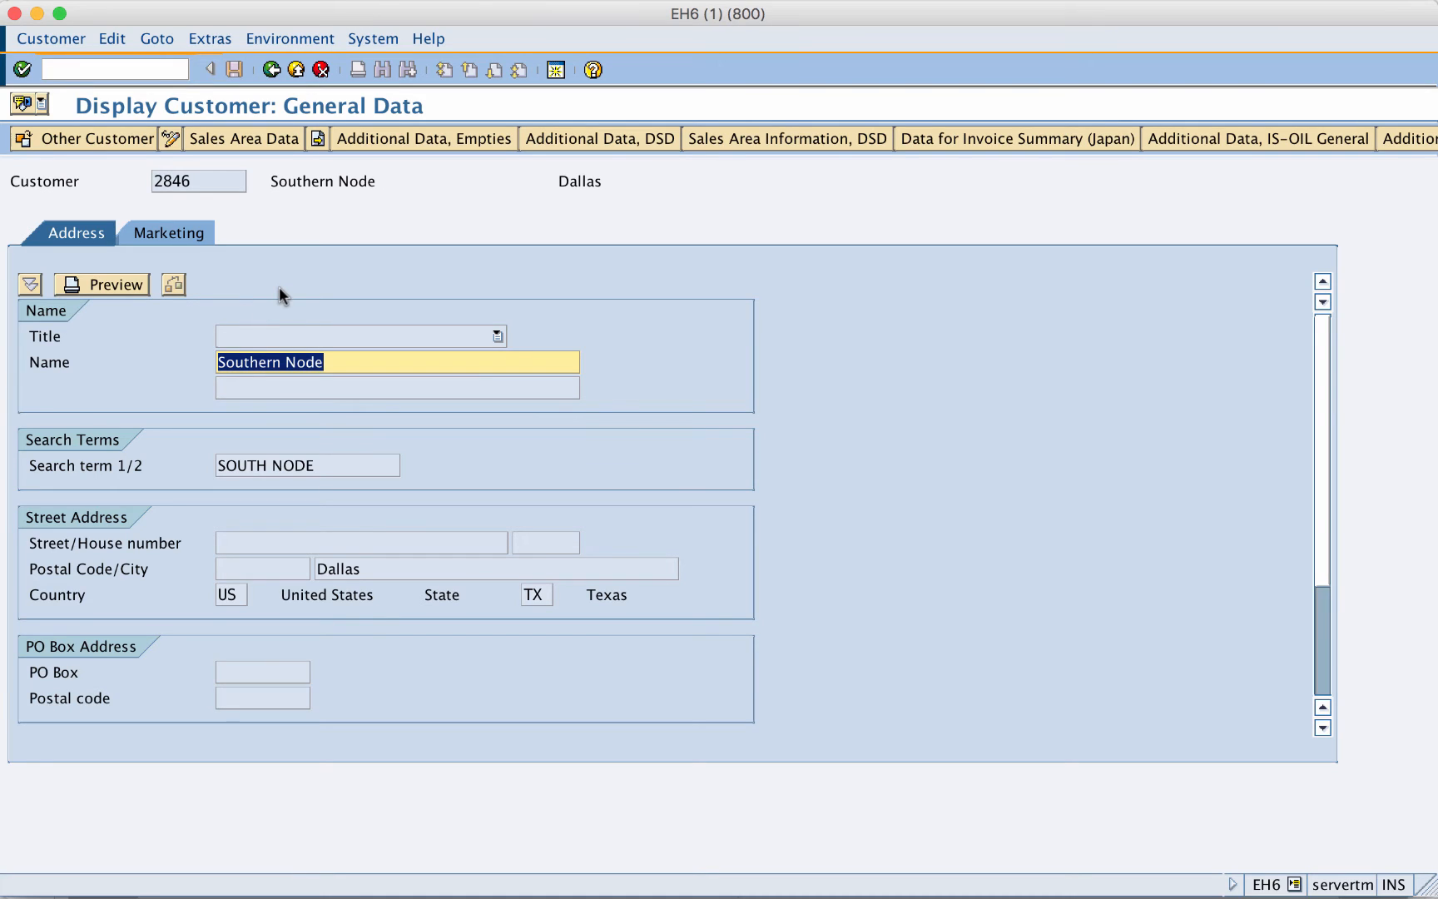
{"action": "left_click", "coordinate": [272, 70]}
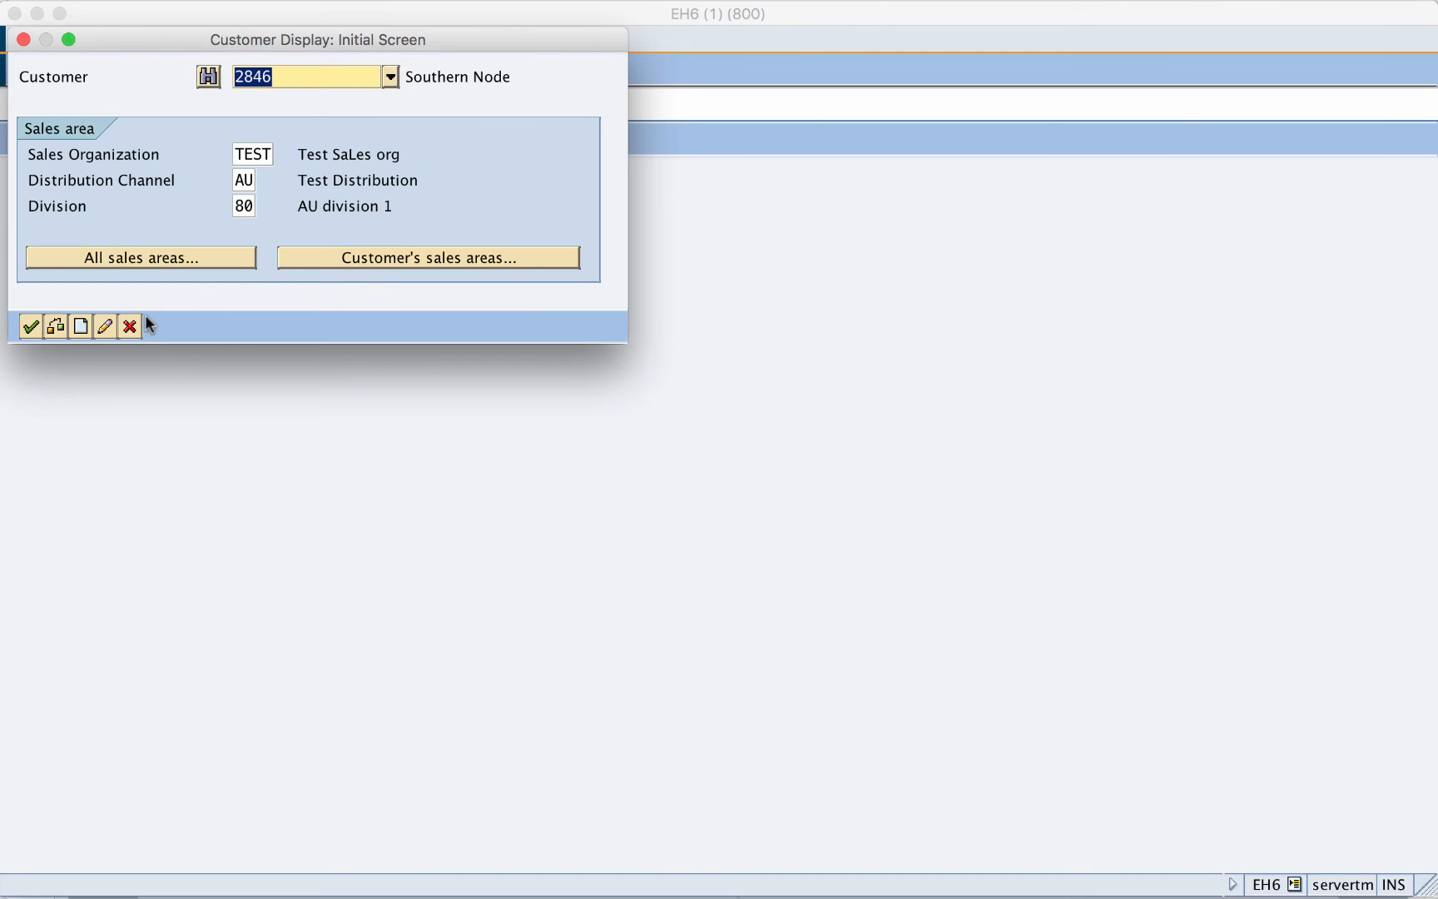
{"action": "left_click", "coordinate": [129, 326]}
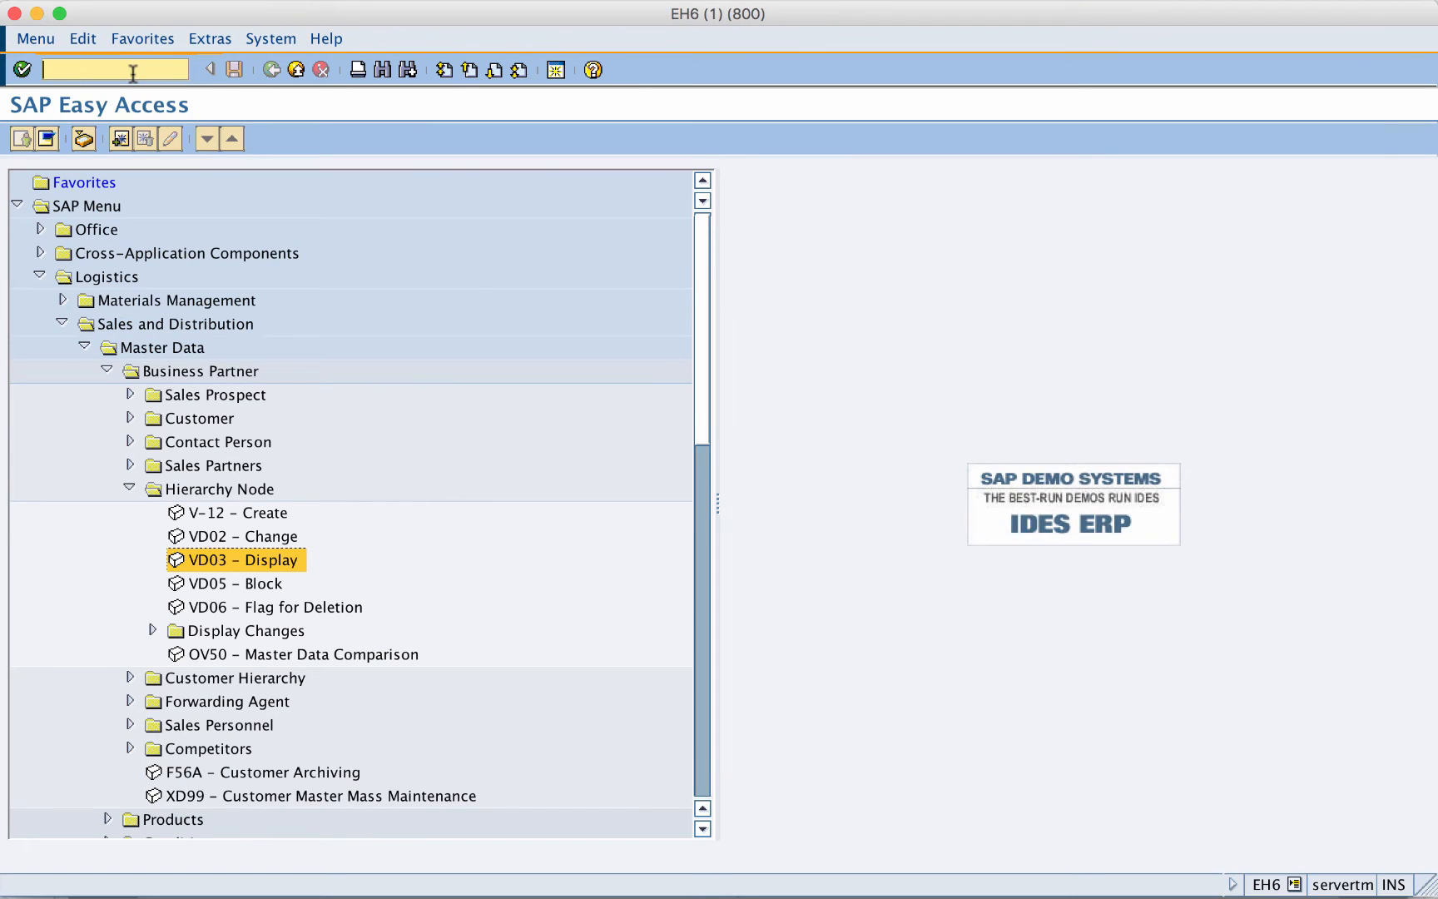
- Run VDH1 for hierarchy type A (Standard Hierarchy) starting at top node 2842
{"action": "type", "text": "/n"}
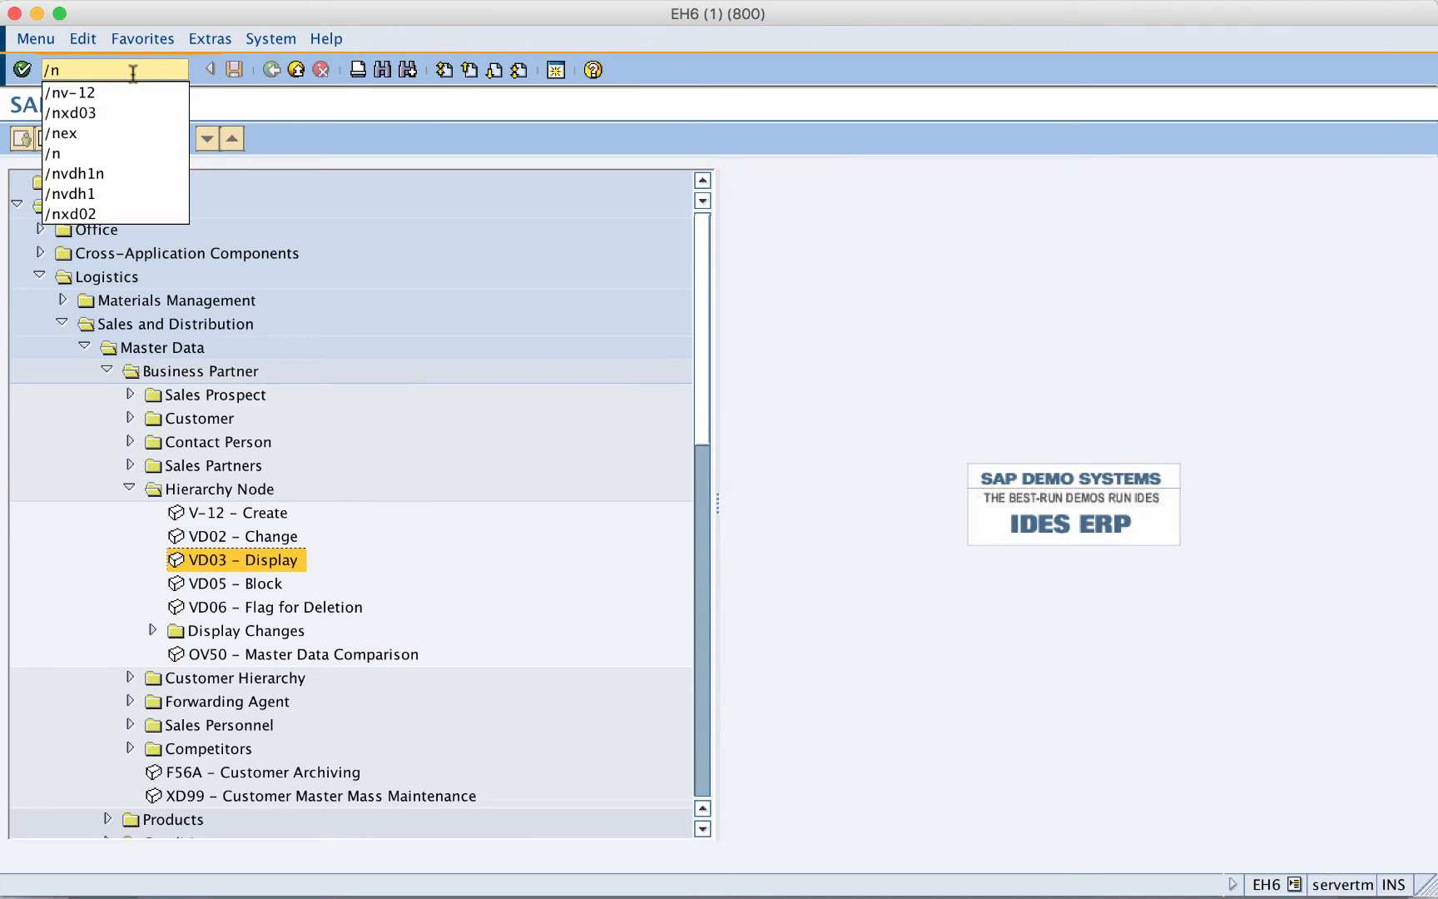
{"action": "type", "text": "VDH1"}
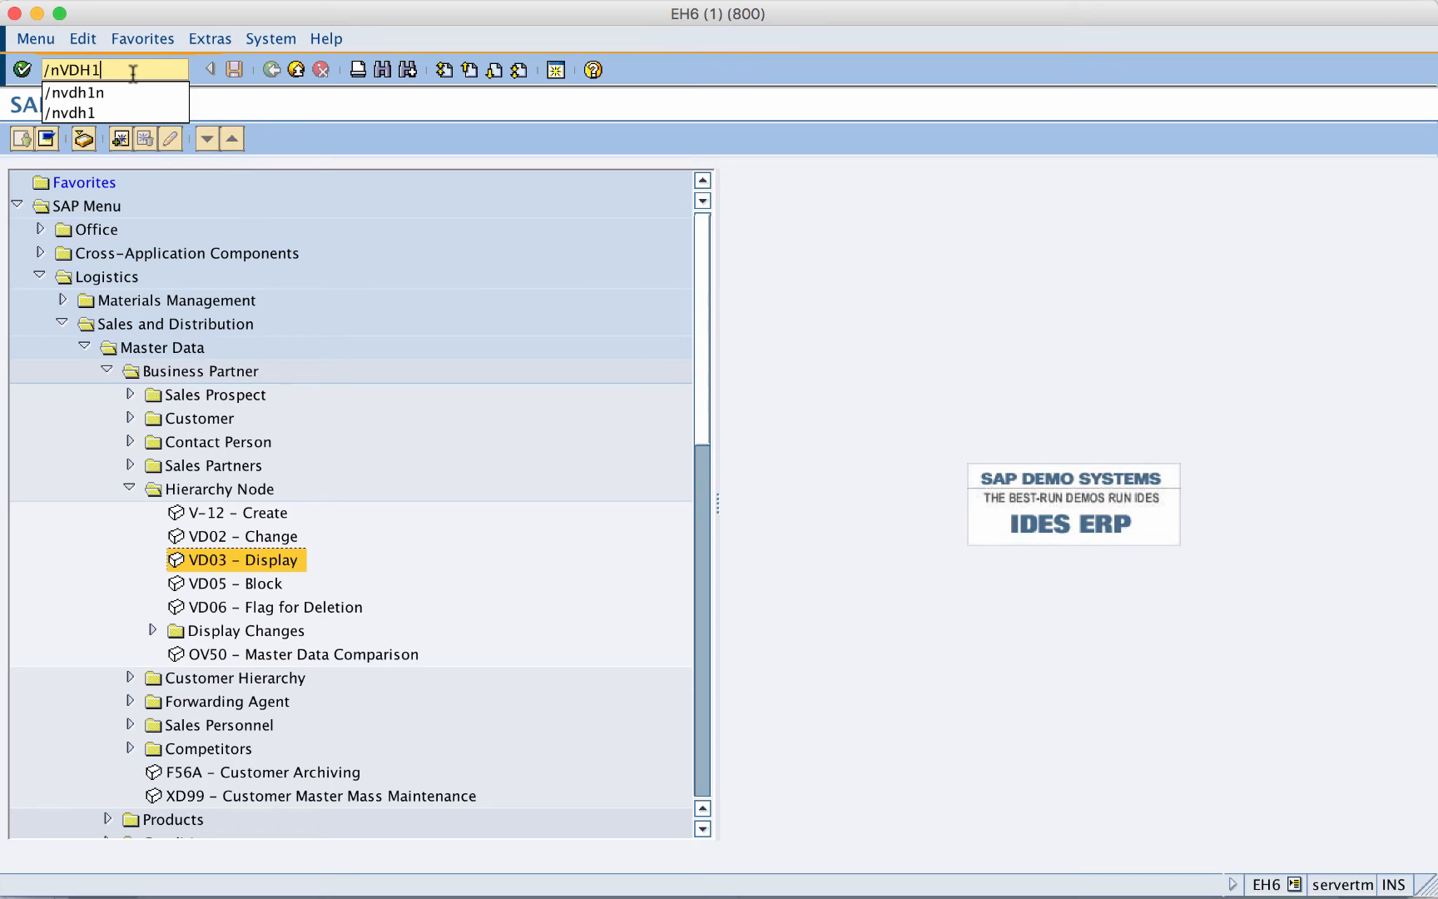
{"action": "key", "text": "Return"}
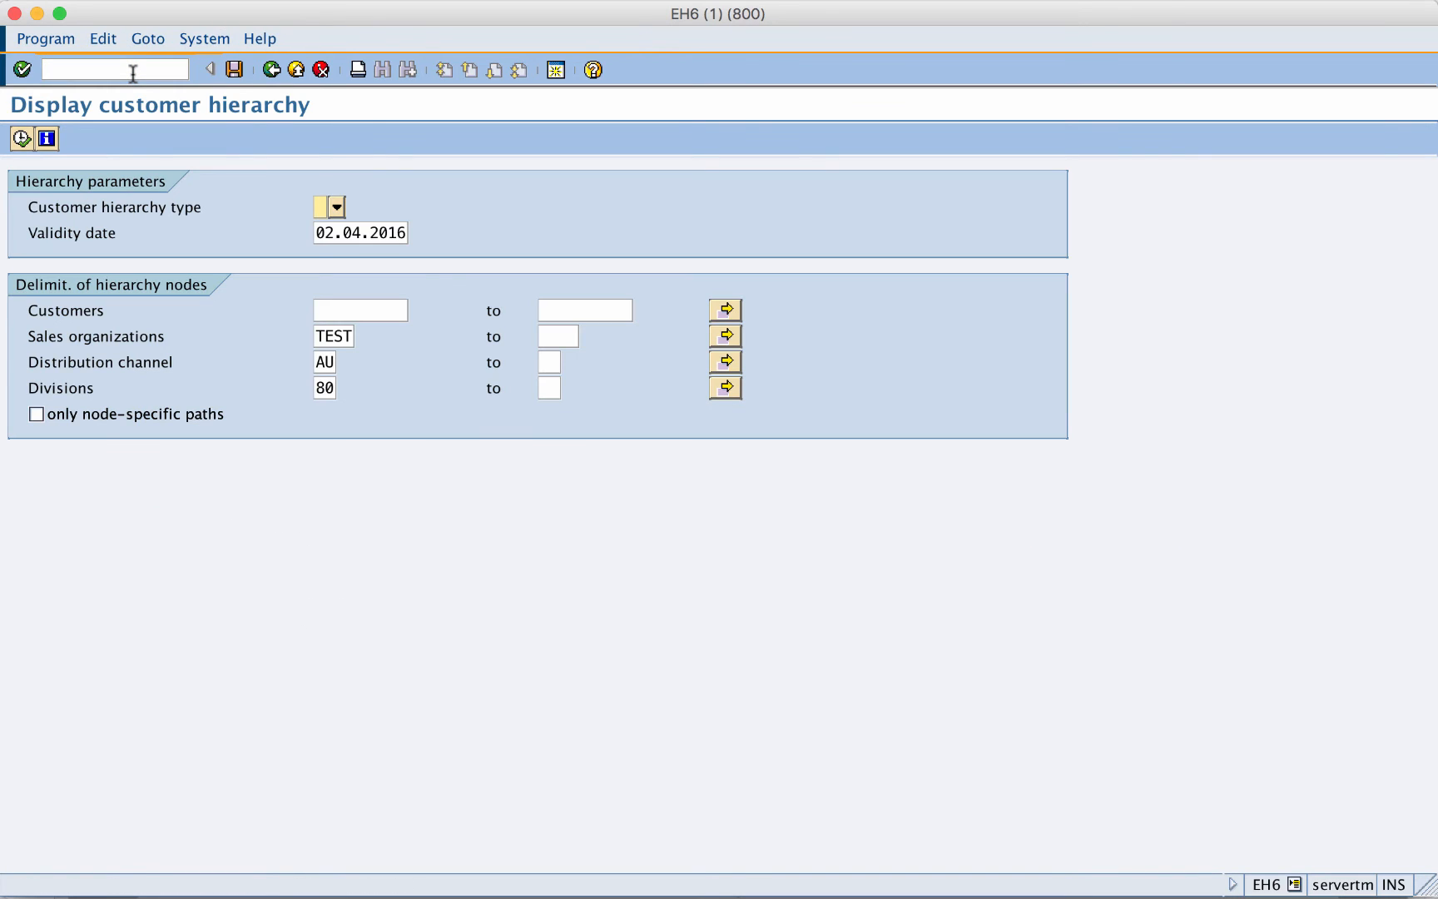
{"action": "left_click", "coordinate": [336, 208]}
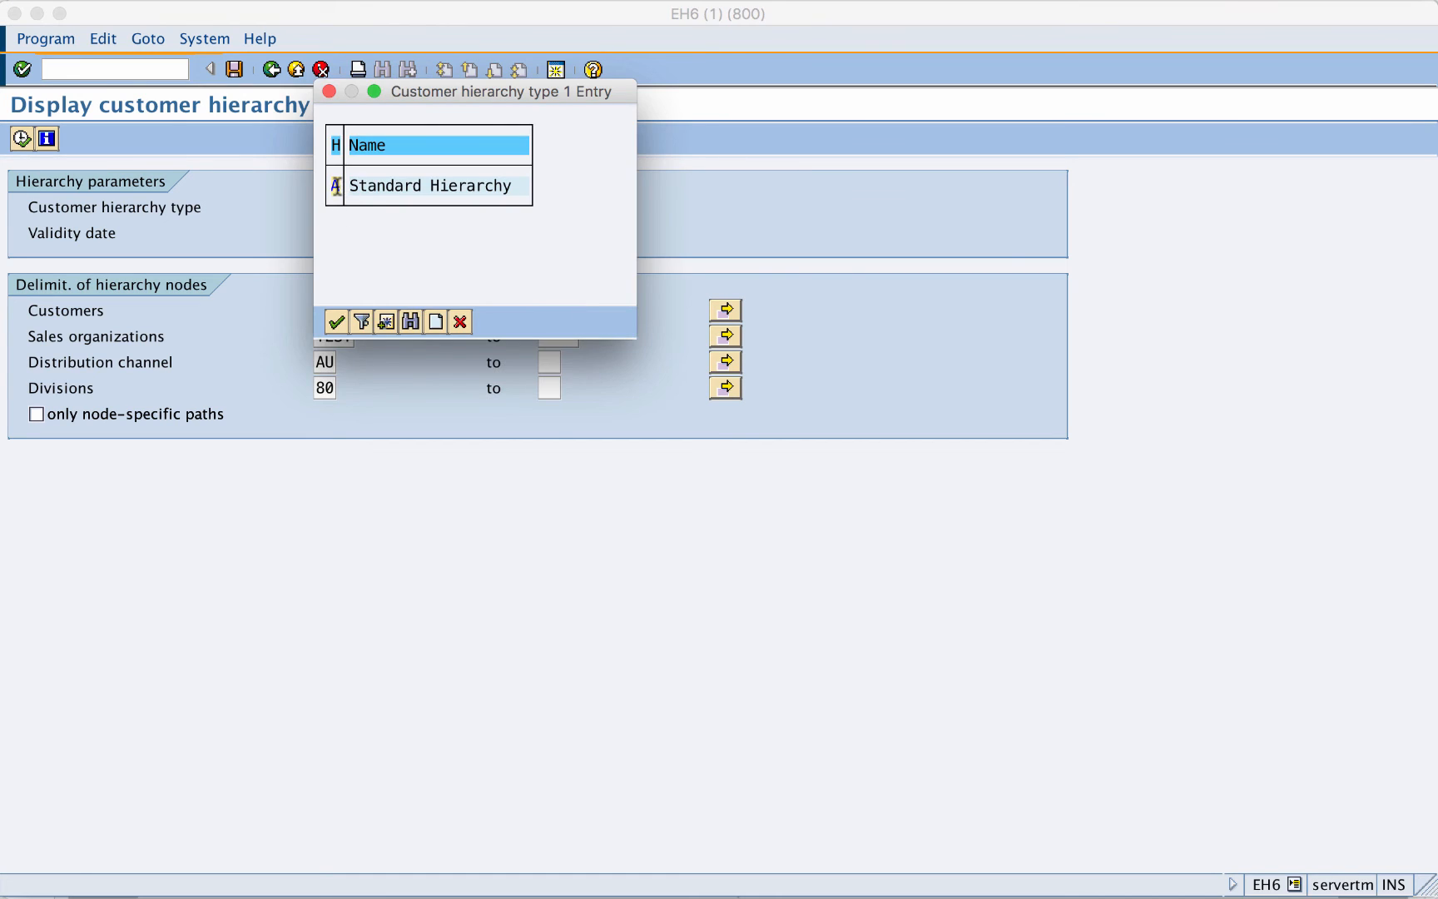
{"action": "double_click", "coordinate": [337, 185]}
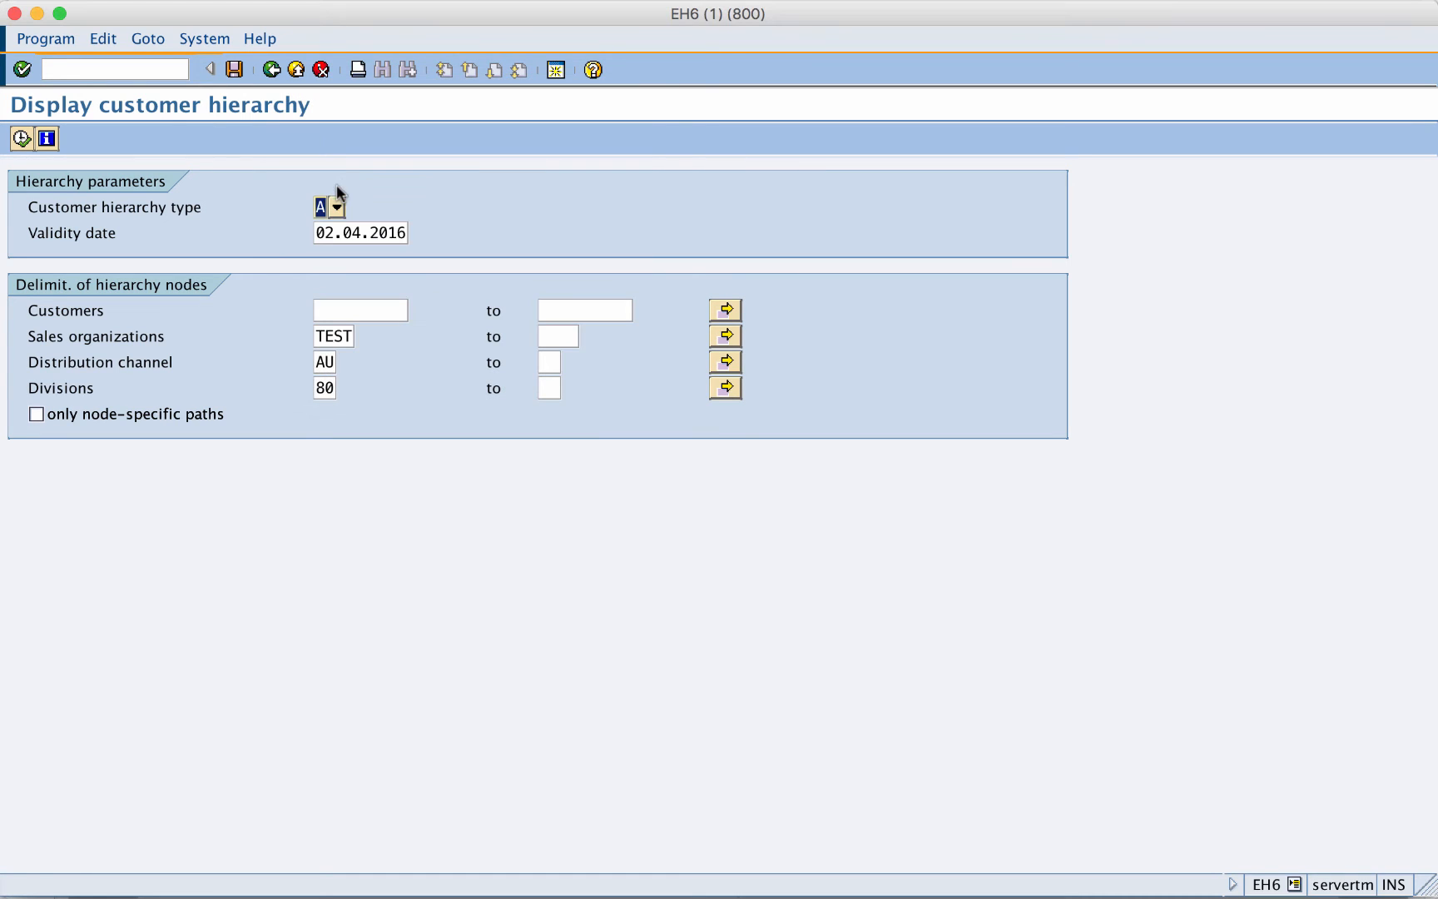
{"action": "left_click", "coordinate": [323, 311]}
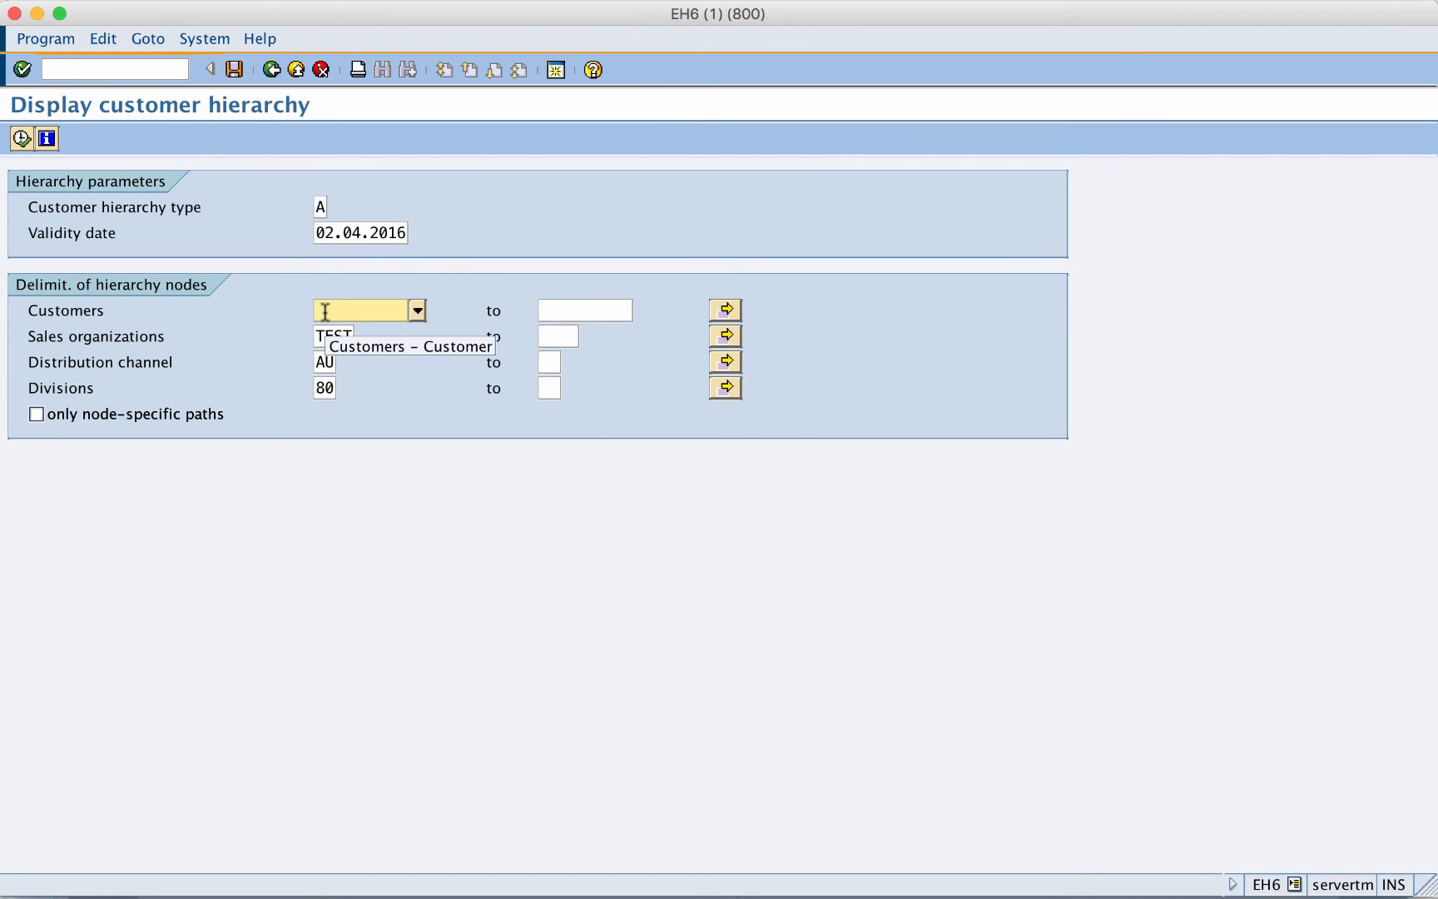
{"action": "type", "text": "2842"}
{"action": "left_click", "coordinate": [21, 138]}
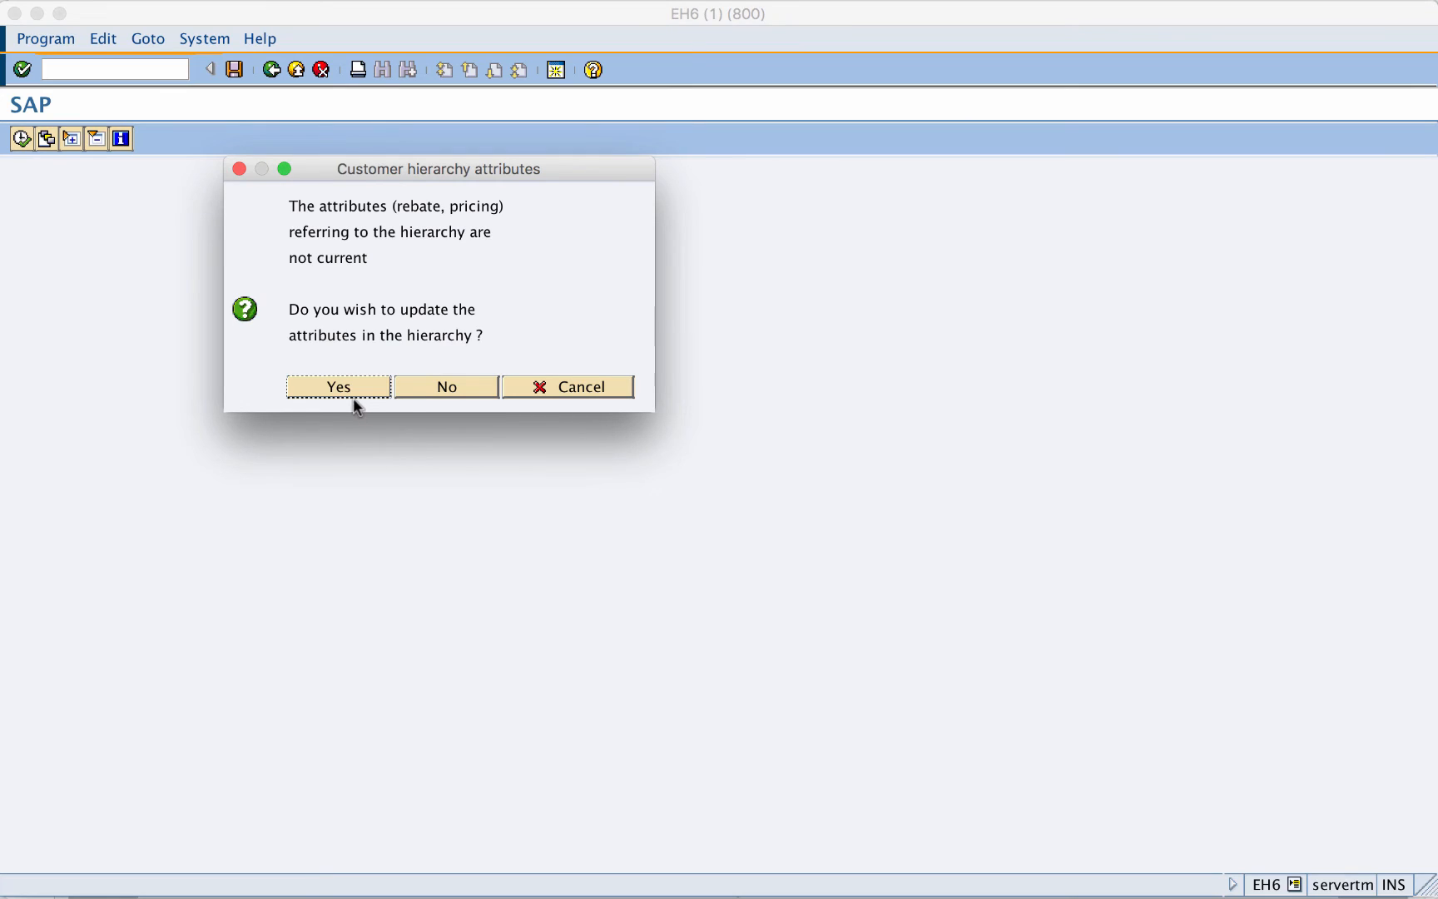
- Accept the hierarchy attribute update and review nodes 2842 and 2846 in the tree
{"action": "left_click", "coordinate": [346, 389]}
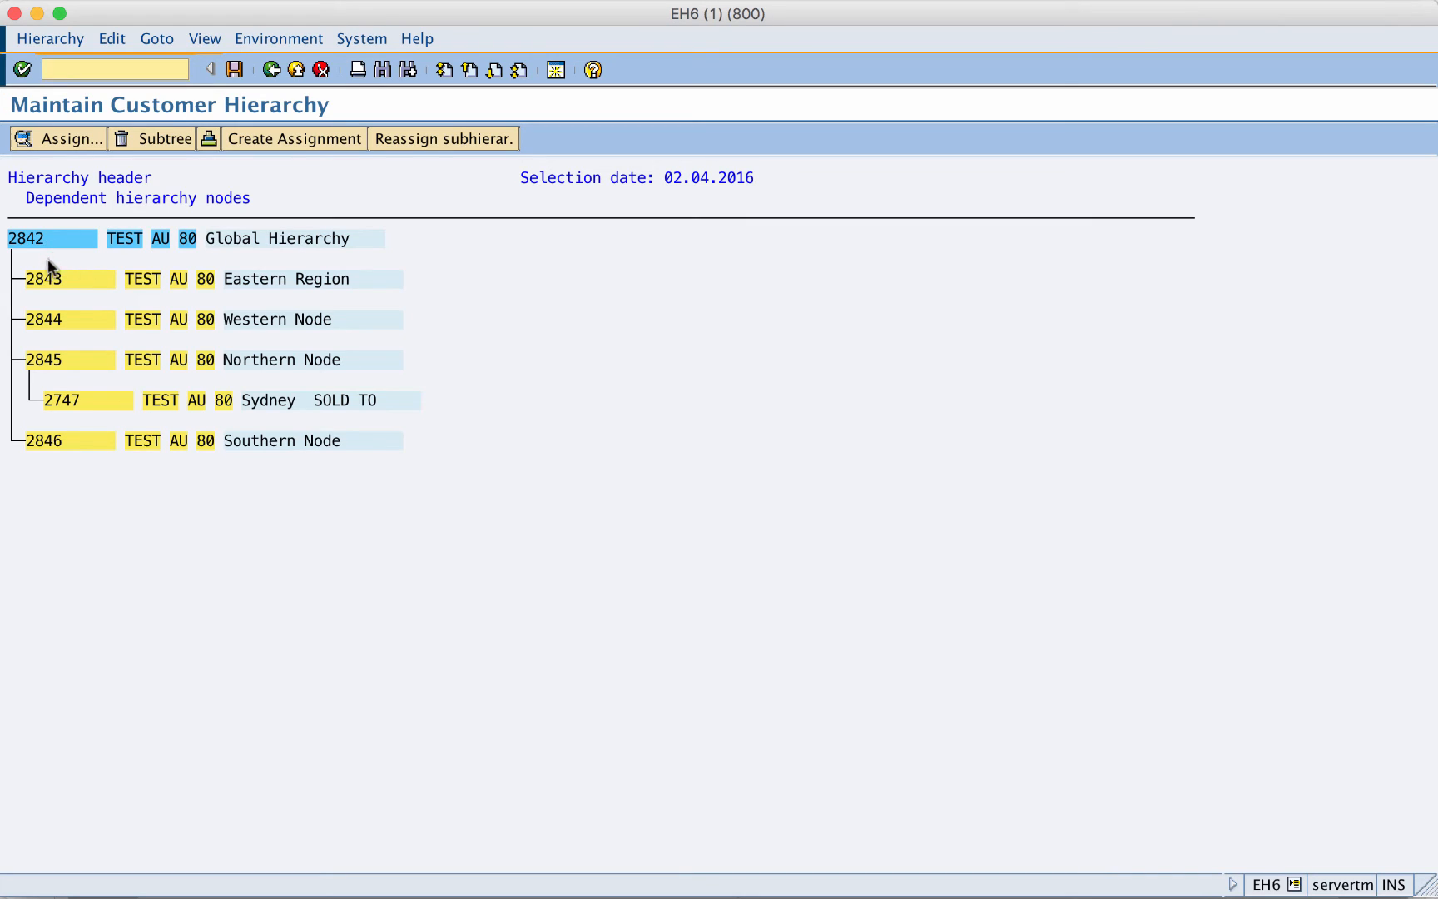
{"action": "left_click_drag", "start_coordinate": [42, 241], "coordinate": [23, 360]}
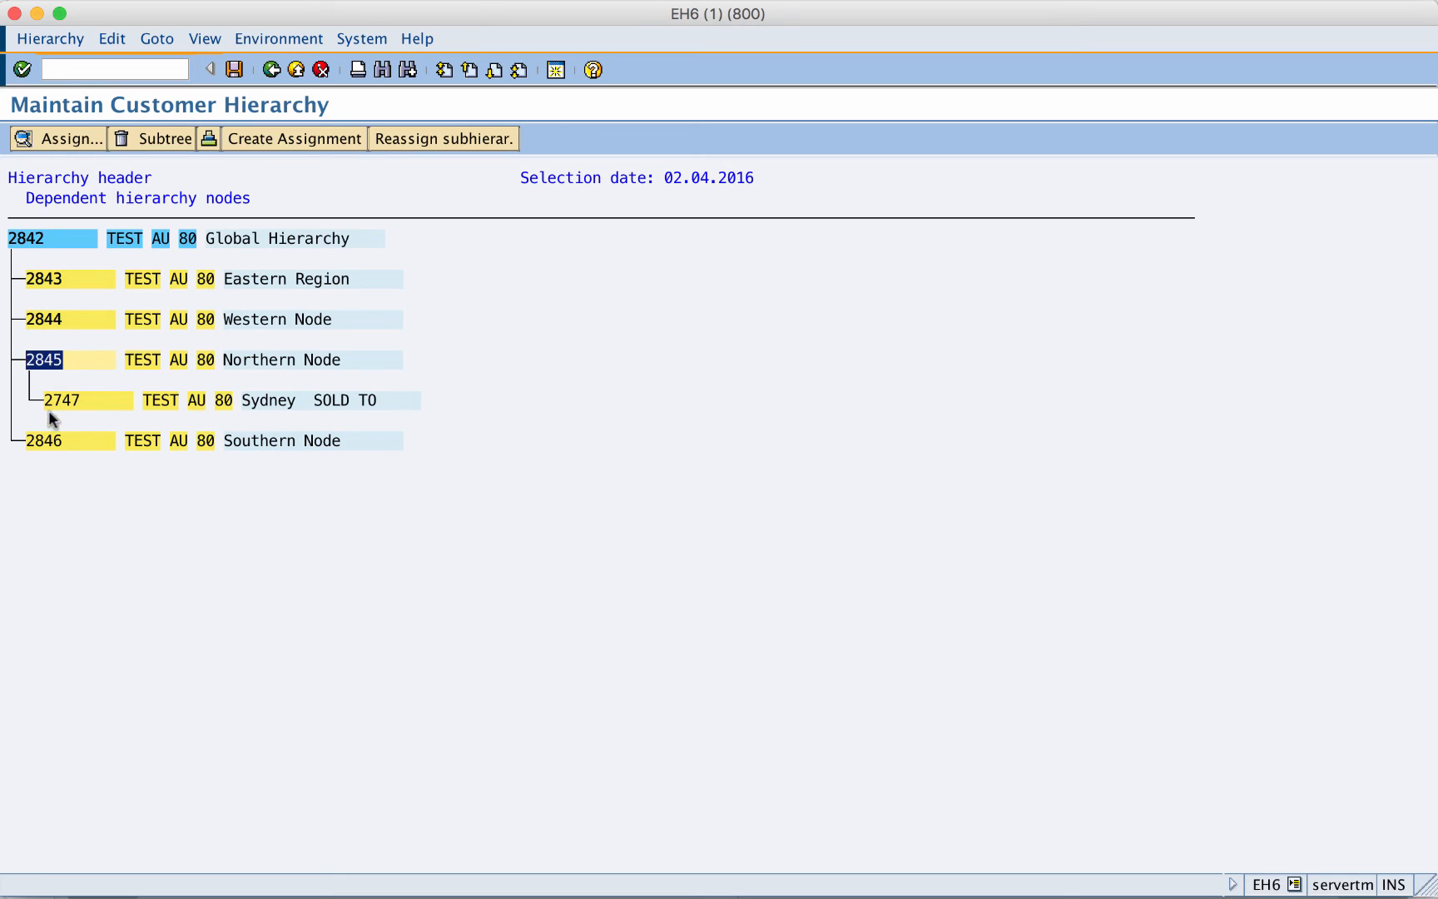
{"action": "left_click_drag", "start_coordinate": [65, 441], "coordinate": [22, 446]}
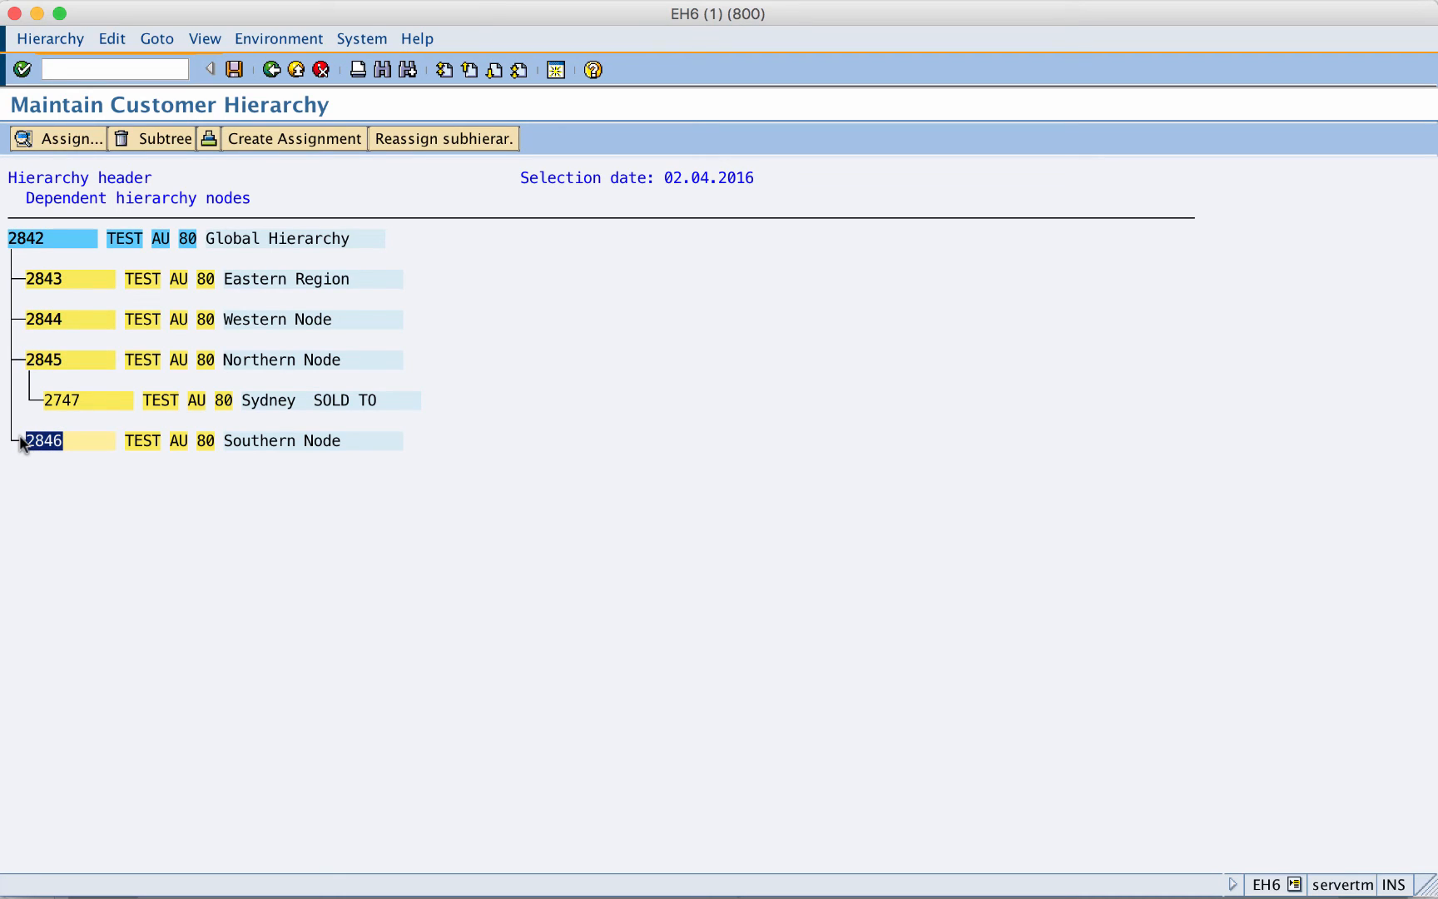
- Assign customer 2847 Central Node under Global Hierarchy 2842
{"action": "left_click", "coordinate": [306, 143]}
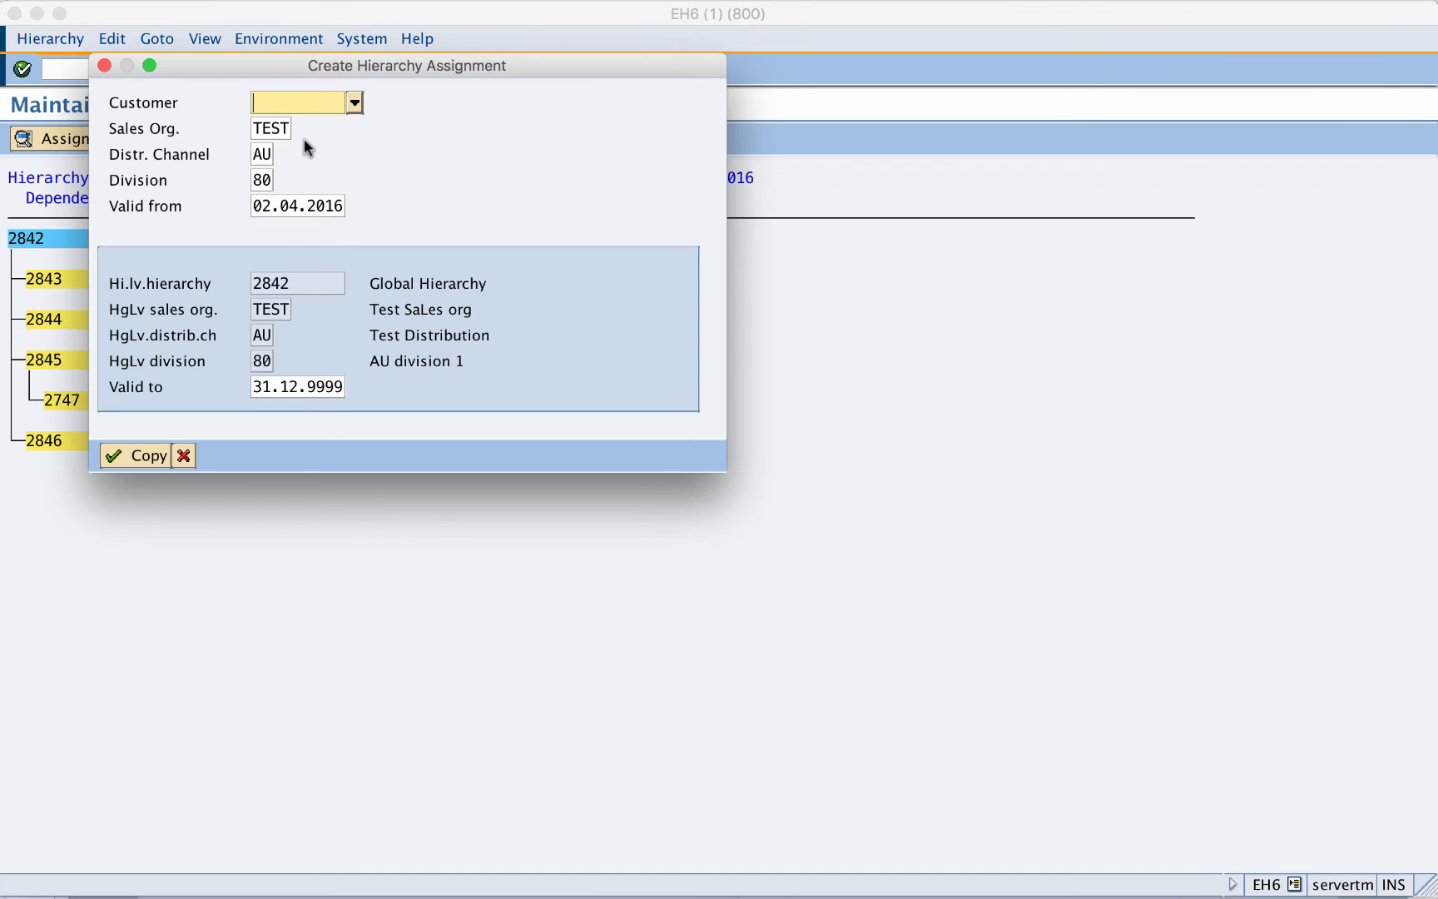
{"action": "left_click", "coordinate": [282, 103]}
{"action": "type", "text": "2847"}
{"action": "left_click", "coordinate": [120, 457]}
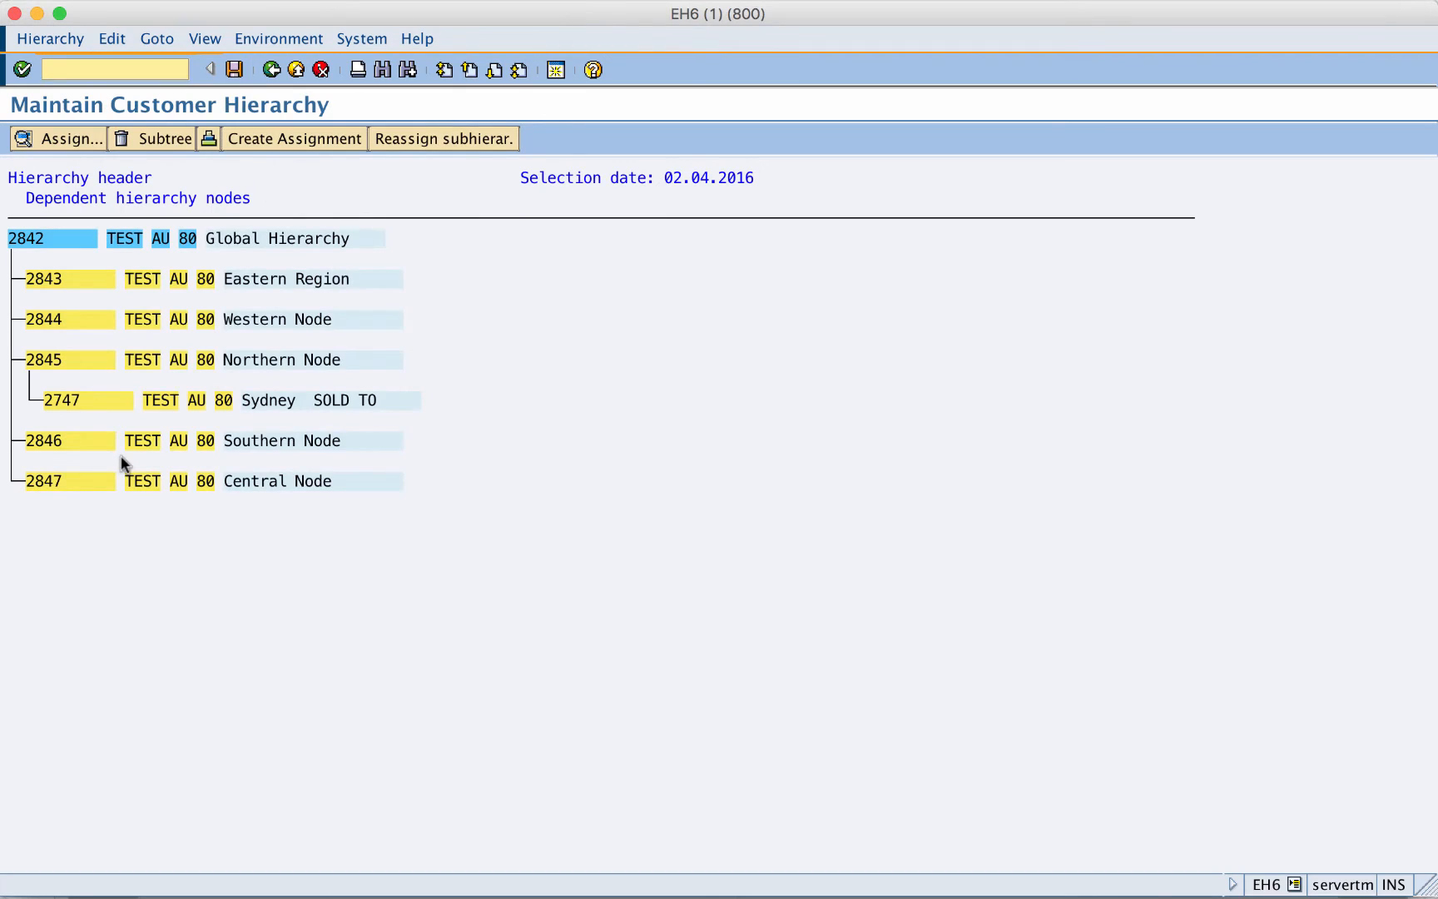
{"action": "left_click", "coordinate": [55, 481]}
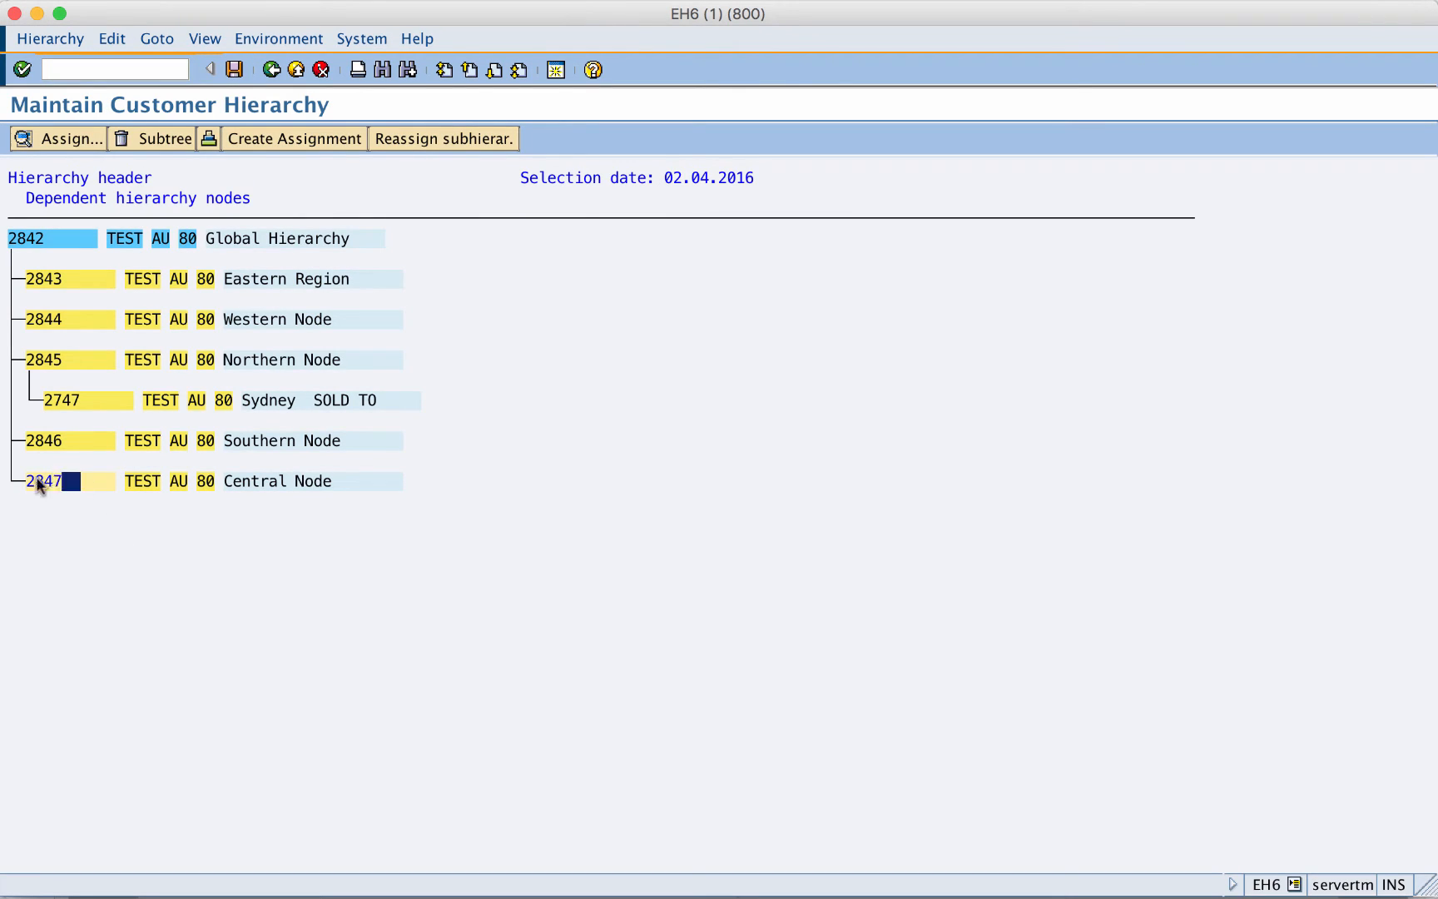
{"action": "left_click_drag", "start_coordinate": [37, 484], "coordinate": [16, 482]}
{"action": "left_click_drag", "start_coordinate": [54, 240], "coordinate": [4, 241]}
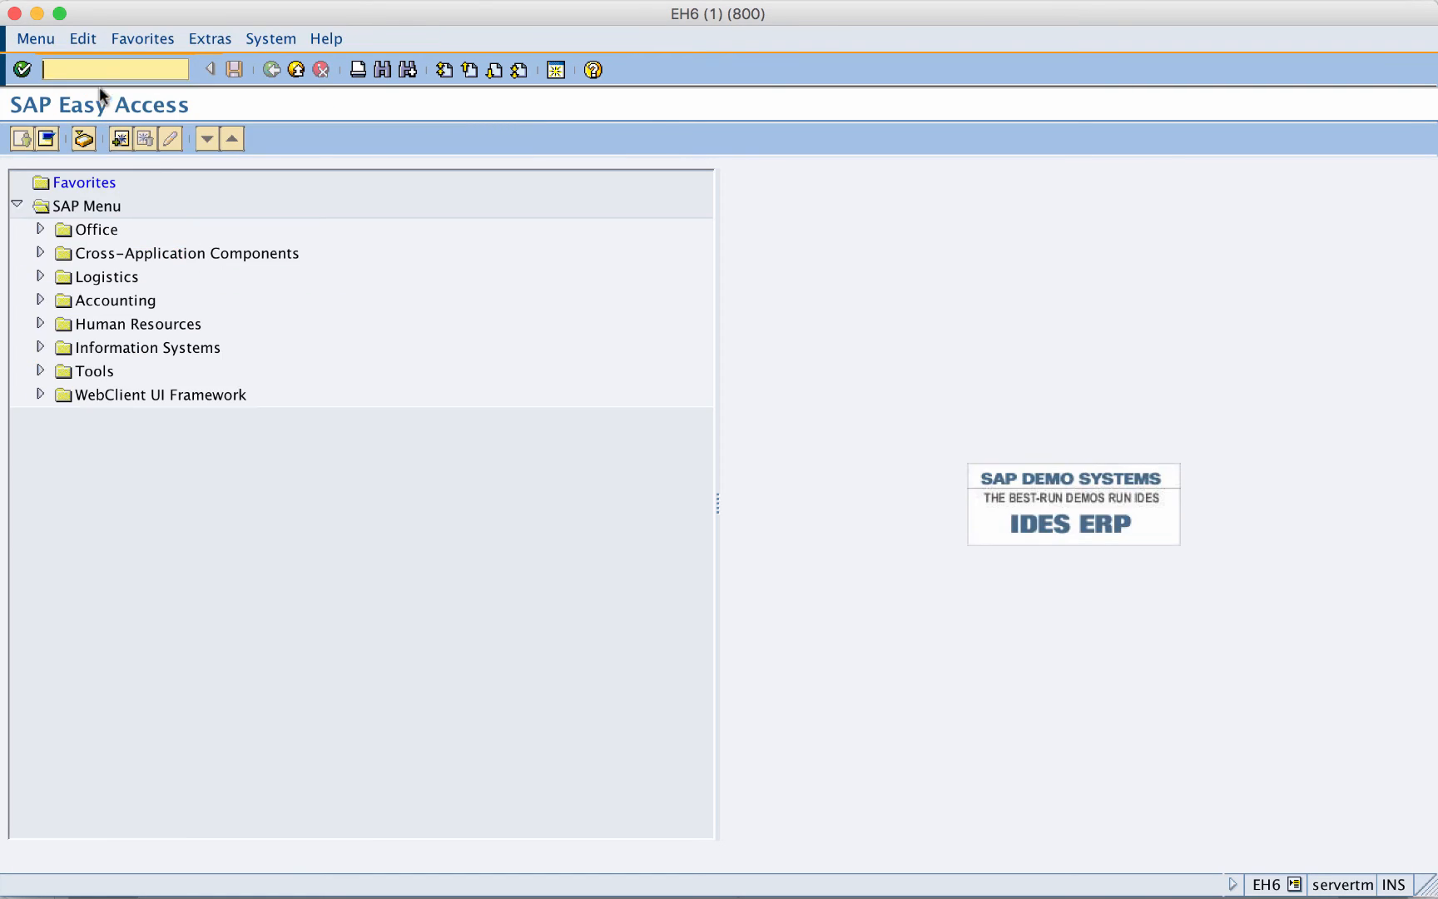
- Open VK11 with condition type HI01, then leave fast entry without saving
{"action": "type", "text": "VK11"}
{"action": "key", "text": "Return"}
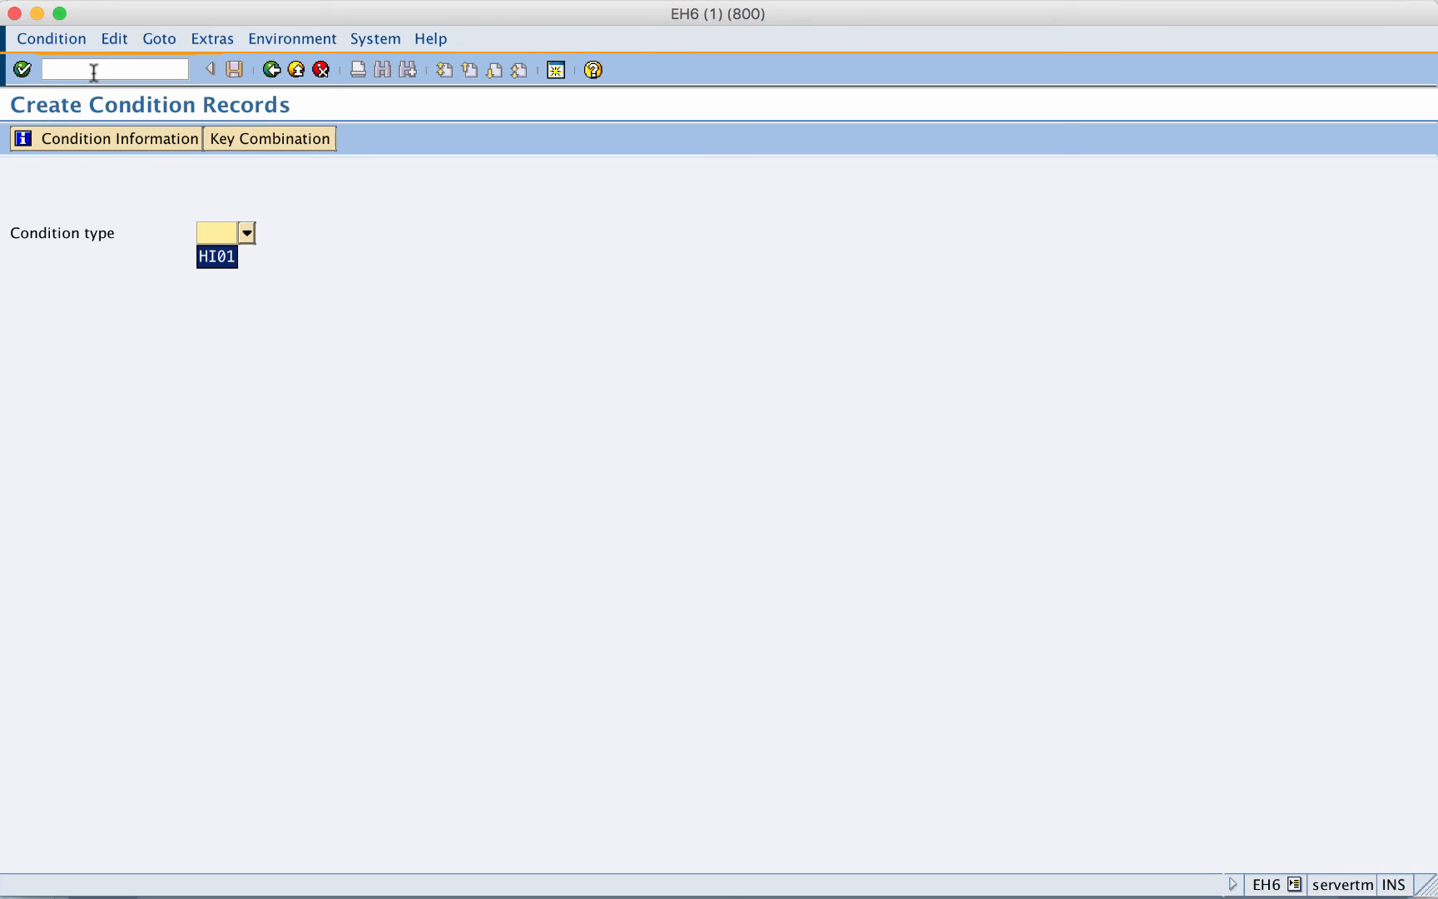
{"action": "key", "text": "Return"}
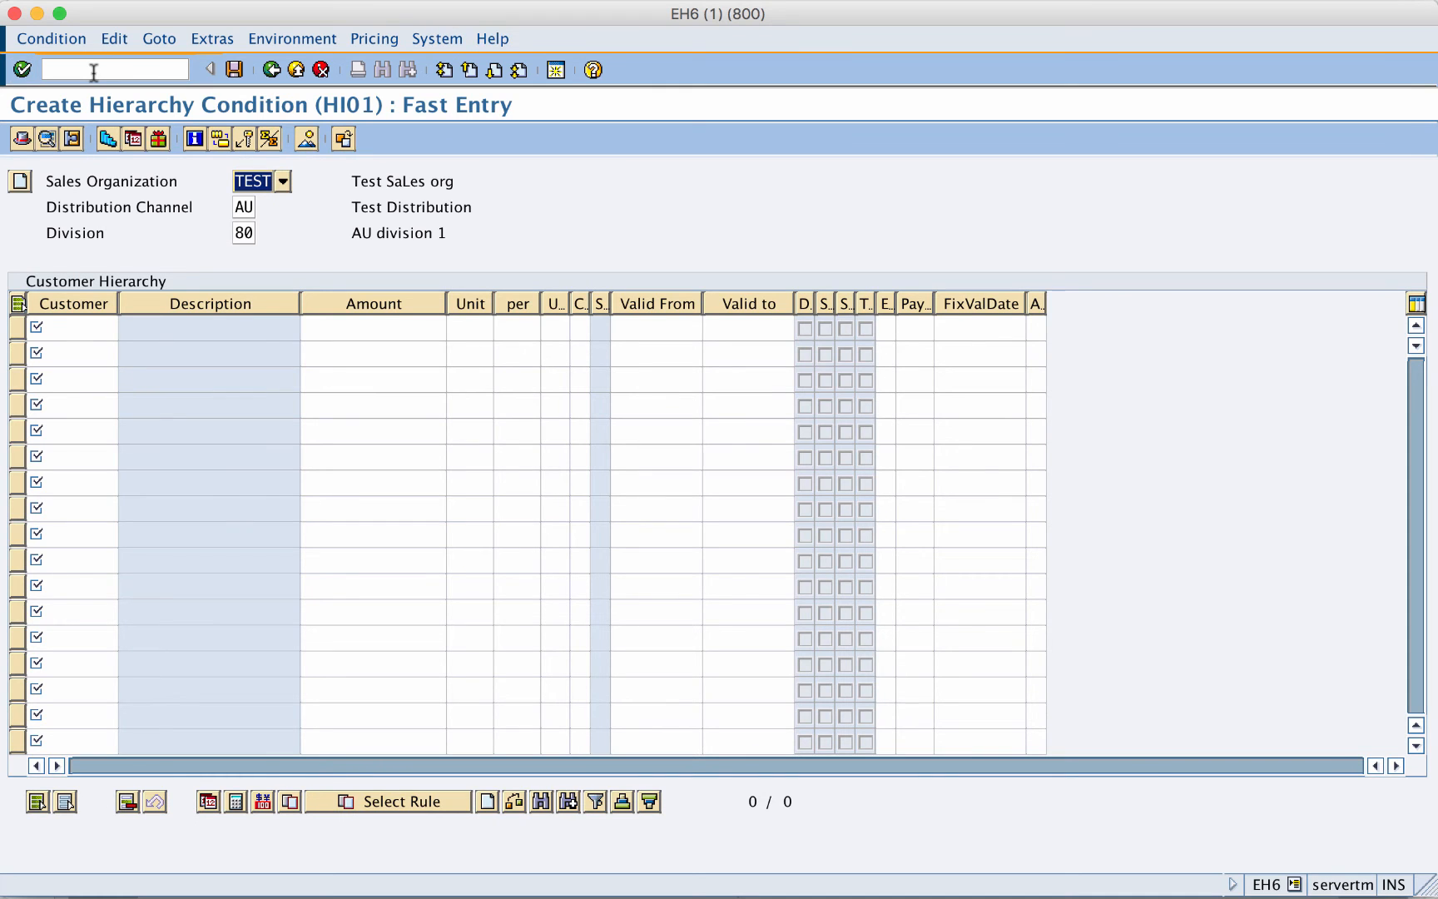
{"action": "left_click", "coordinate": [272, 70]}
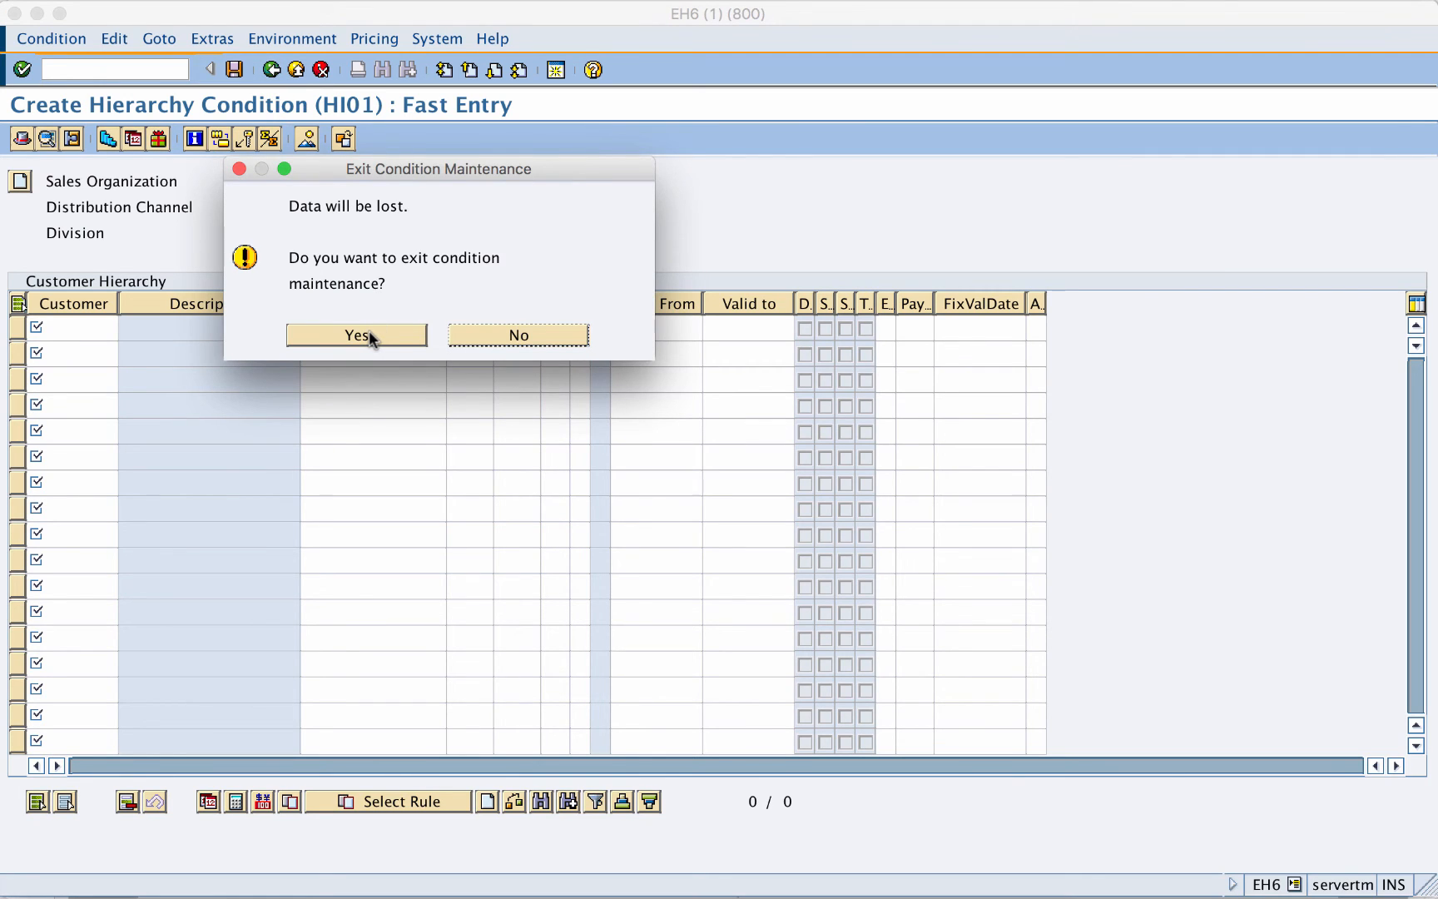
{"action": "left_click", "coordinate": [369, 333]}
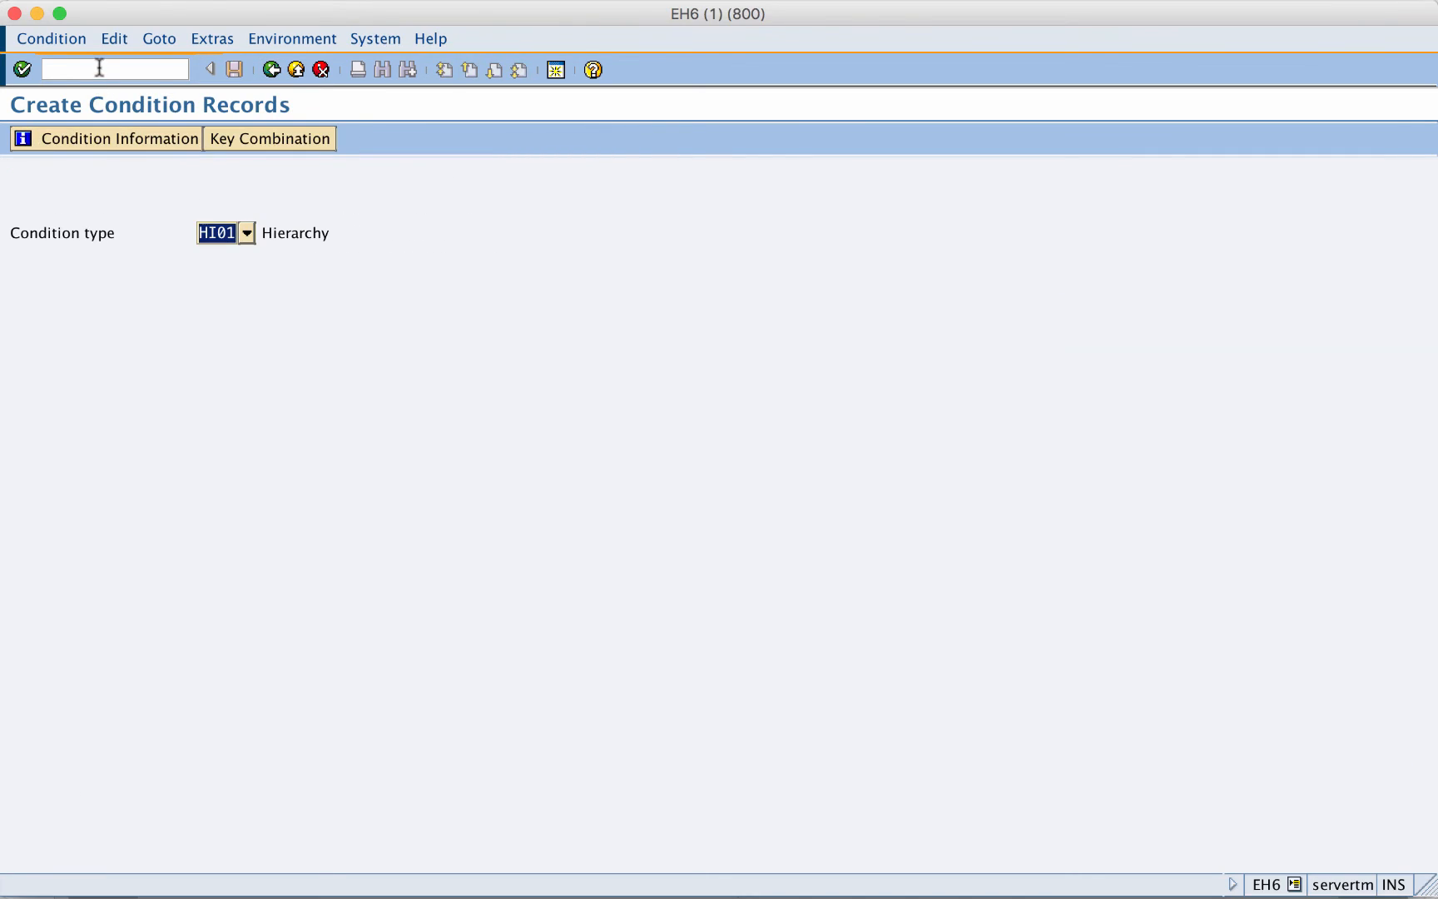
{"action": "left_click", "coordinate": [99, 68]}
- In VK12, clear the customer 2842 restriction and list all HI01 hierarchy condition records
{"action": "type", "text": "/nvk"}
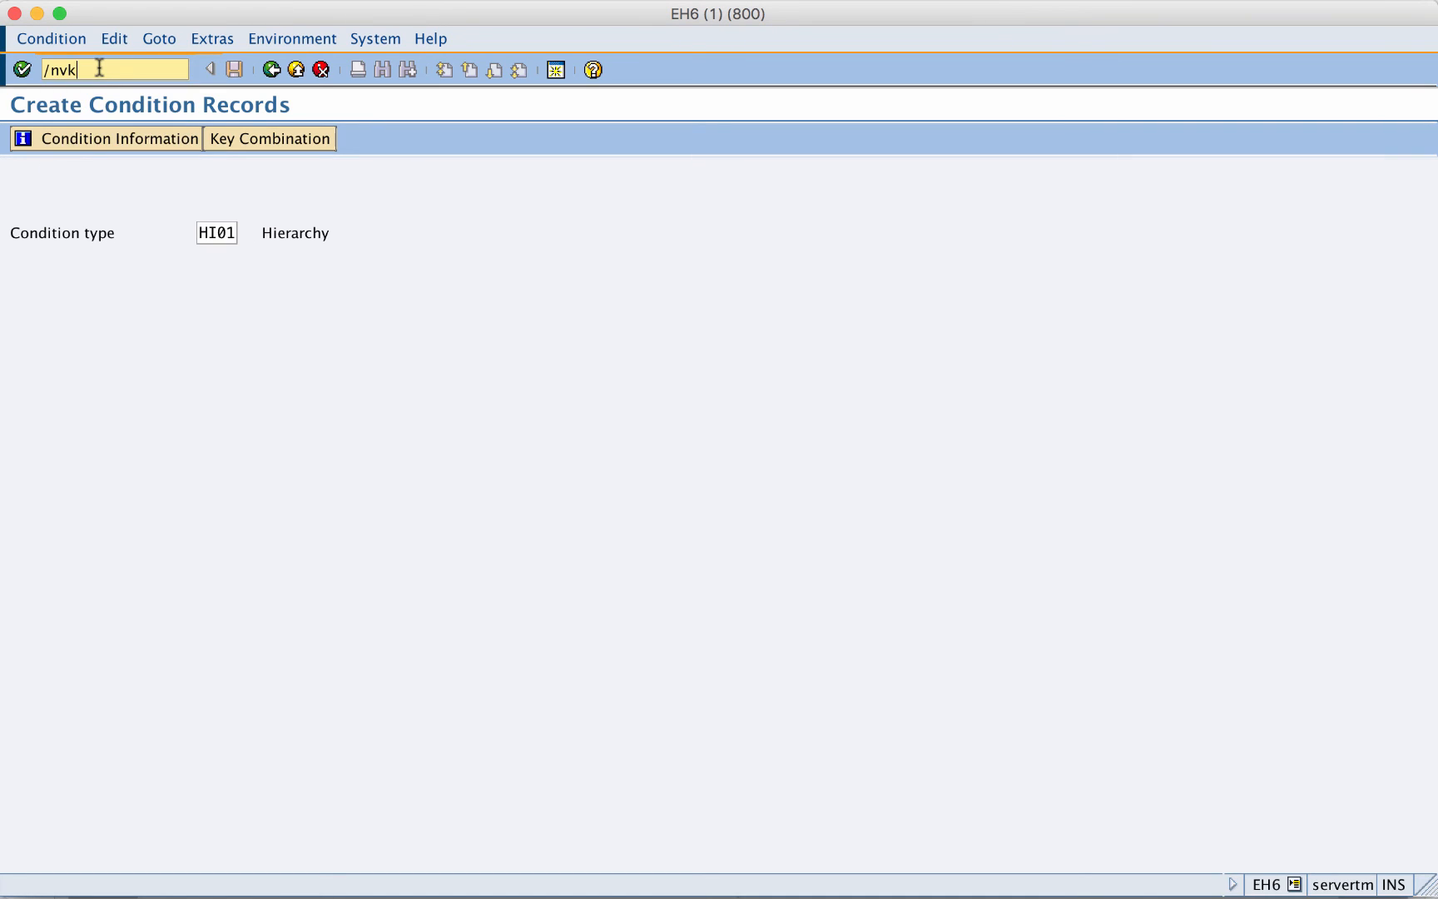
{"action": "type", "text": "12"}
{"action": "key", "text": "Return"}
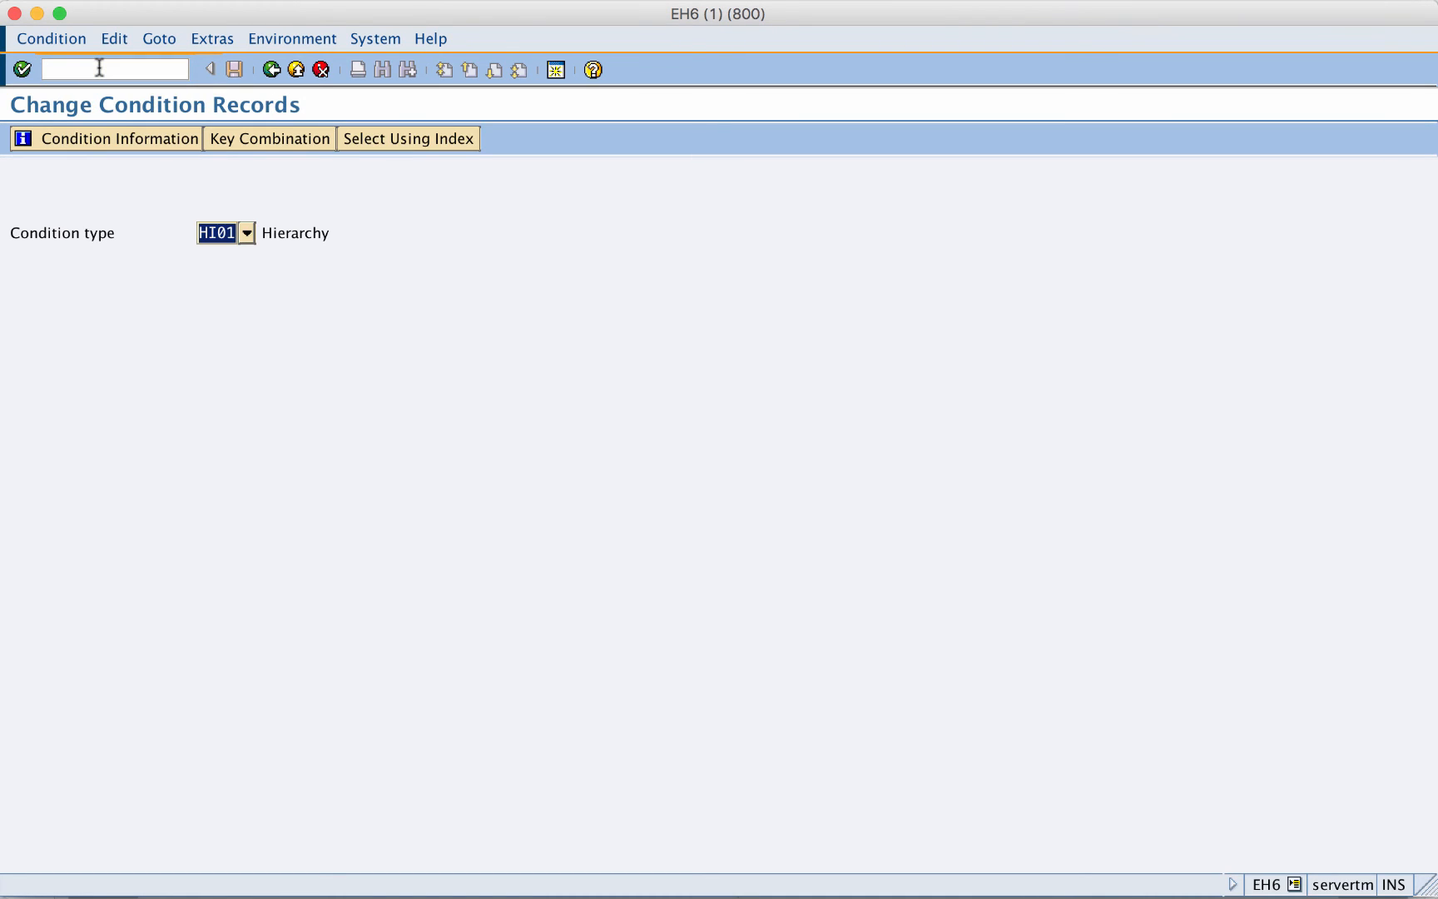
{"action": "key", "text": "Return"}
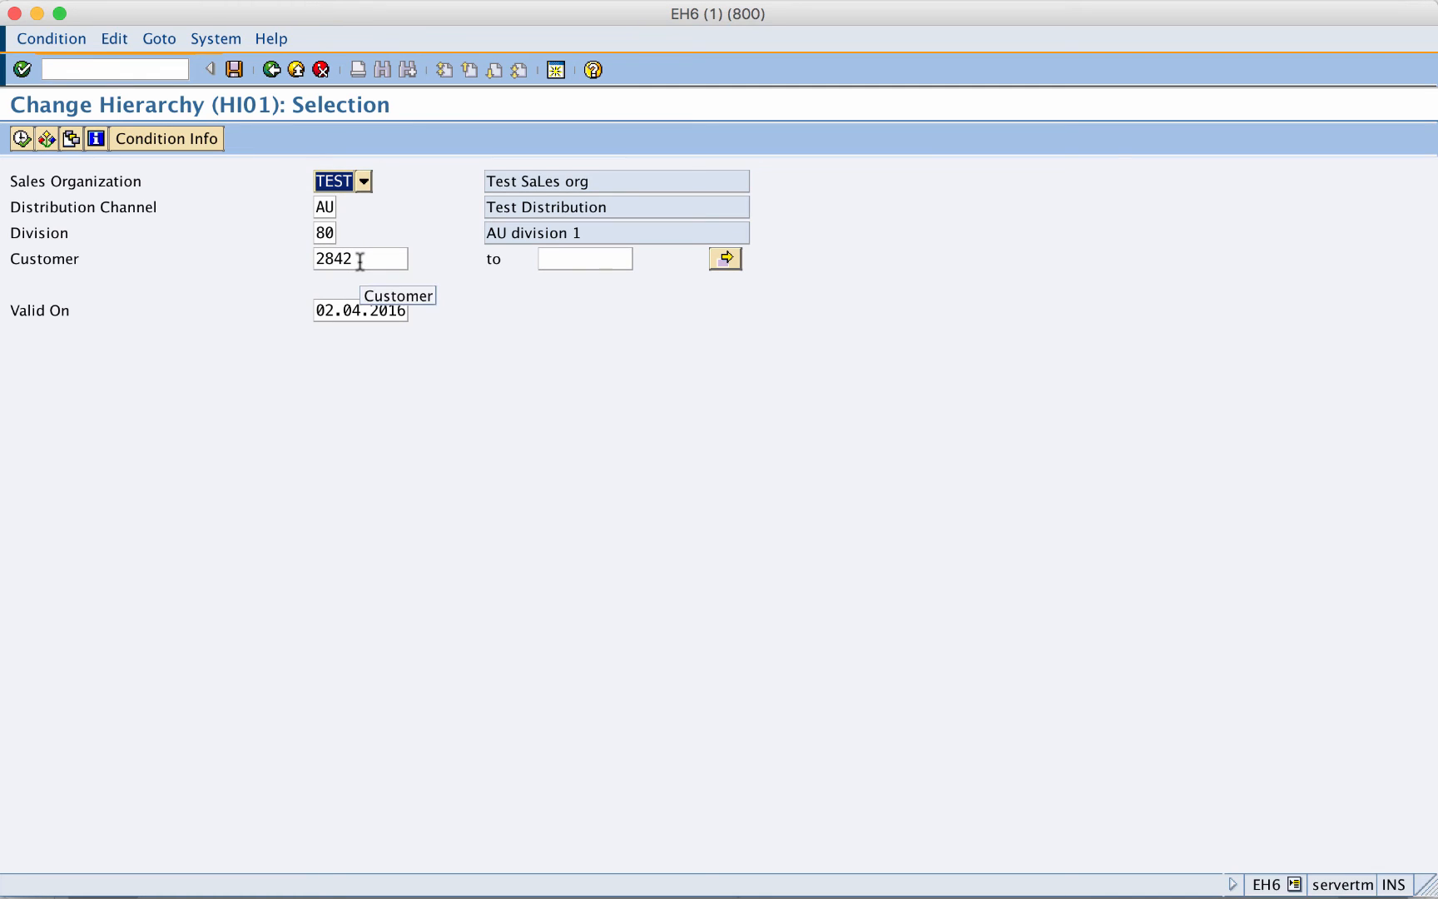
{"action": "left_click_drag", "start_coordinate": [360, 262], "coordinate": [302, 266]}
{"action": "key", "text": "Delete"}
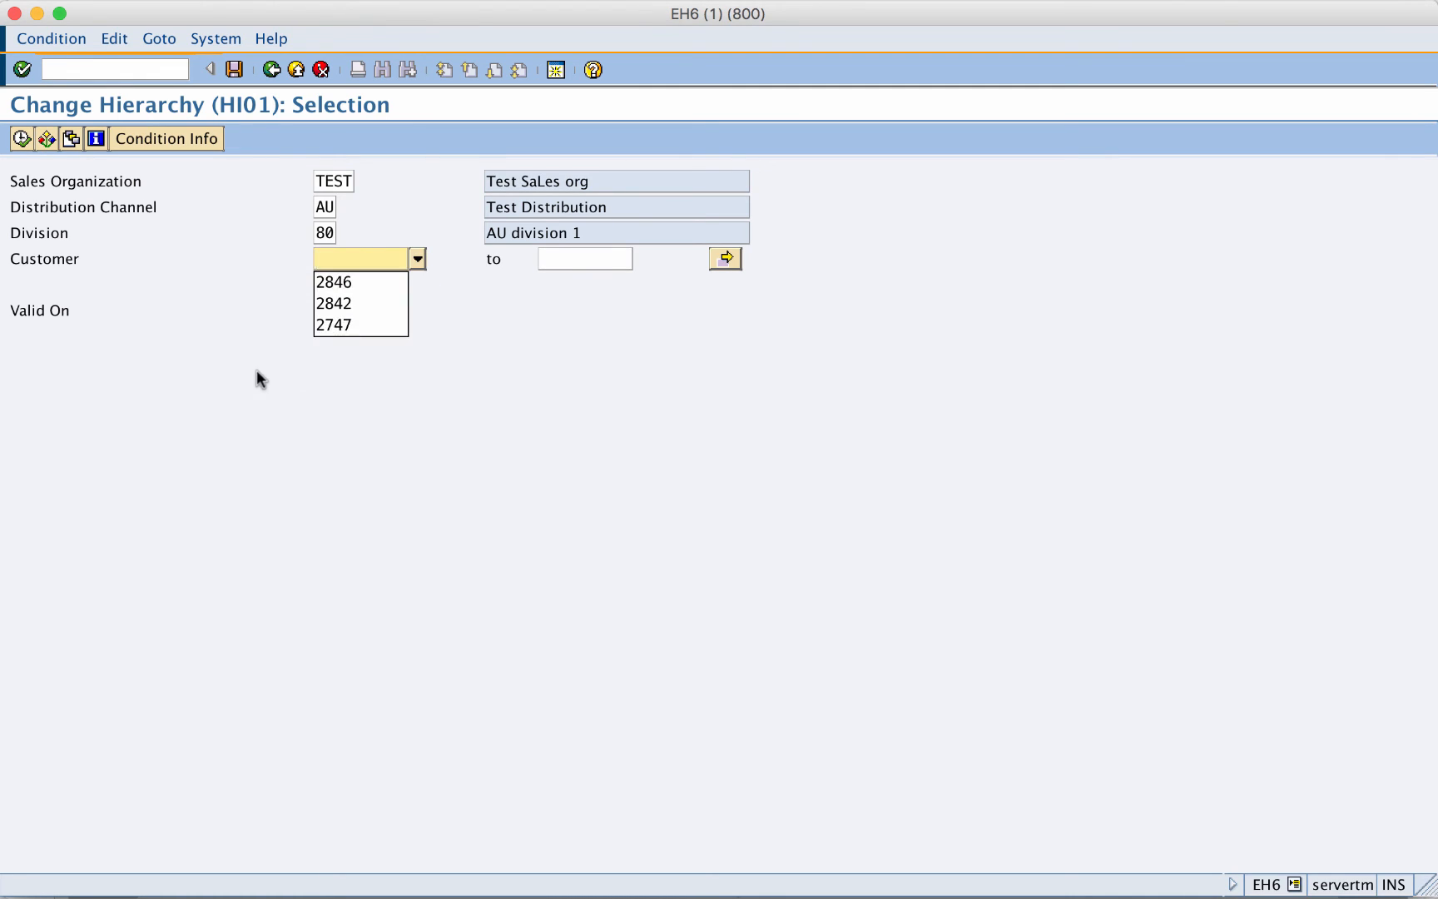
{"action": "key", "text": "Escape"}
{"action": "left_click", "coordinate": [21, 139]}
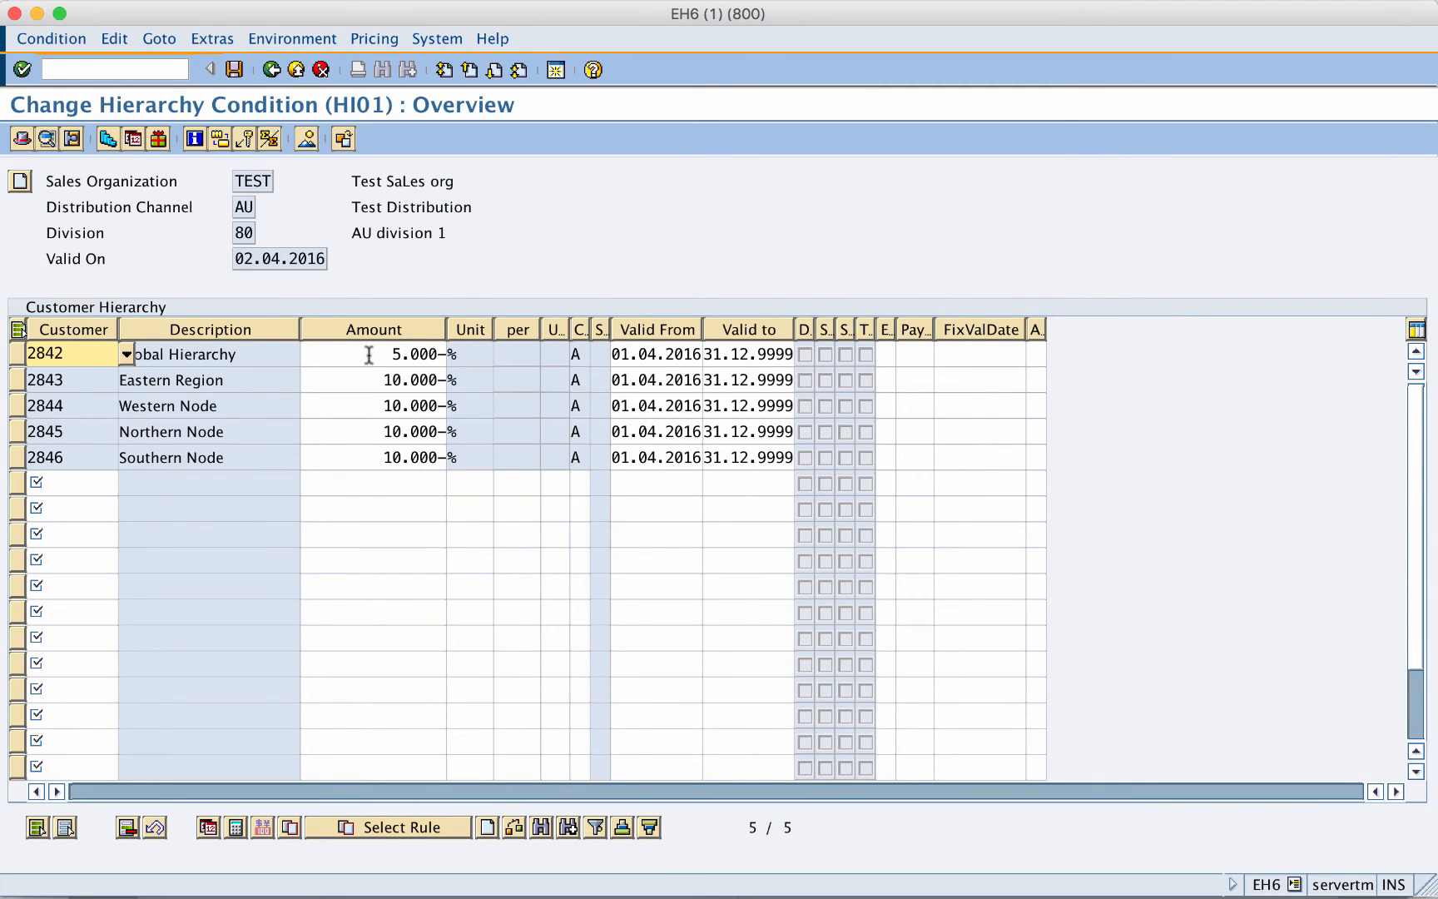
- Change the Global Hierarchy discount to 10% and Eastern Region to 5%
{"action": "left_click", "coordinate": [250, 353]}
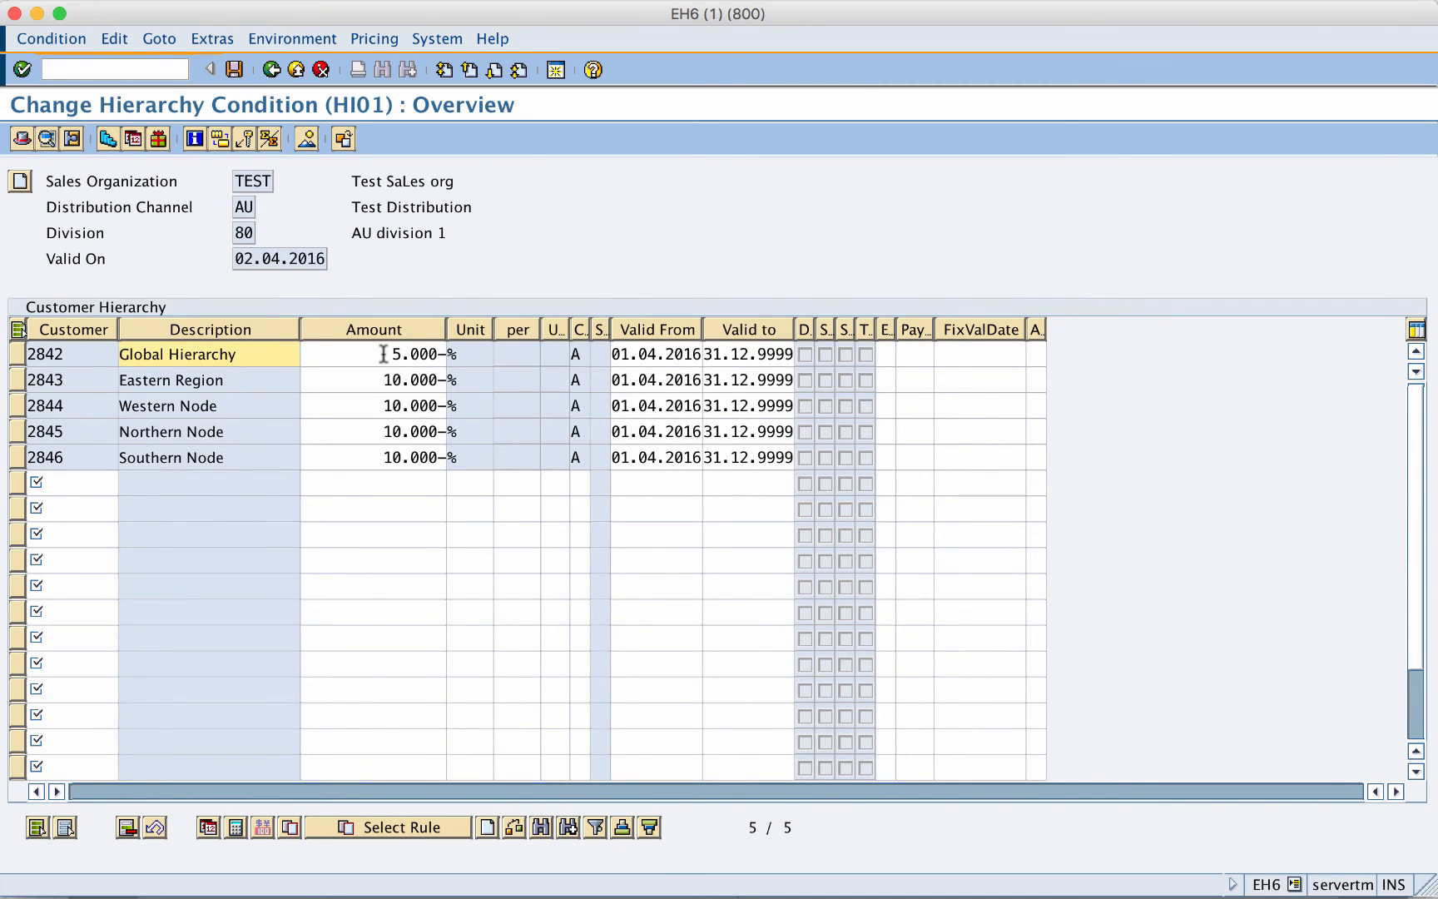
{"action": "left_click_drag", "start_coordinate": [384, 354], "coordinate": [453, 357]}
{"action": "type", "text": "10"}
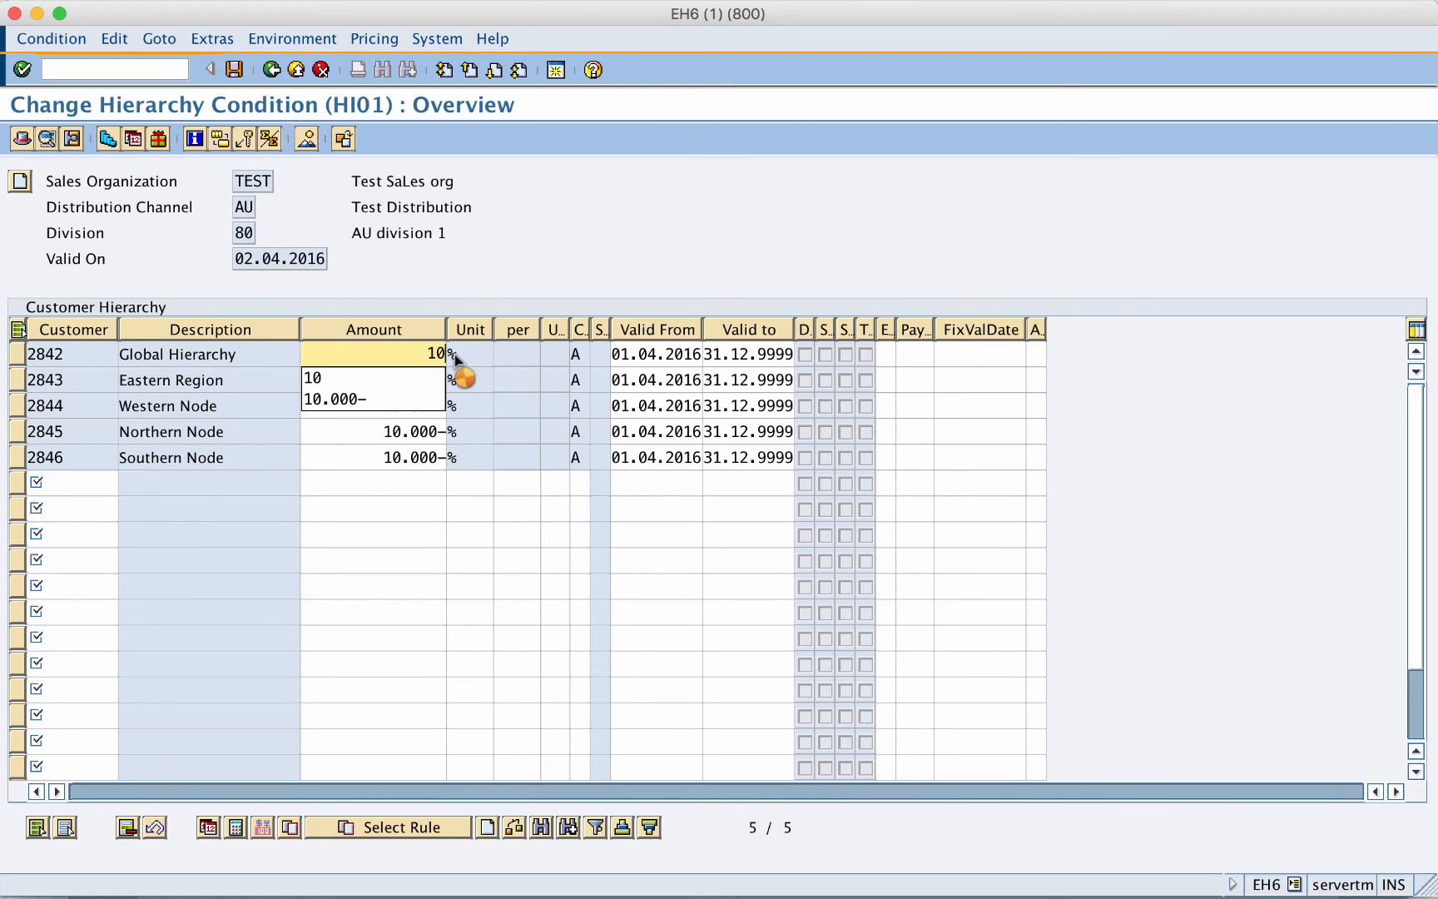
{"action": "key", "text": "Return"}
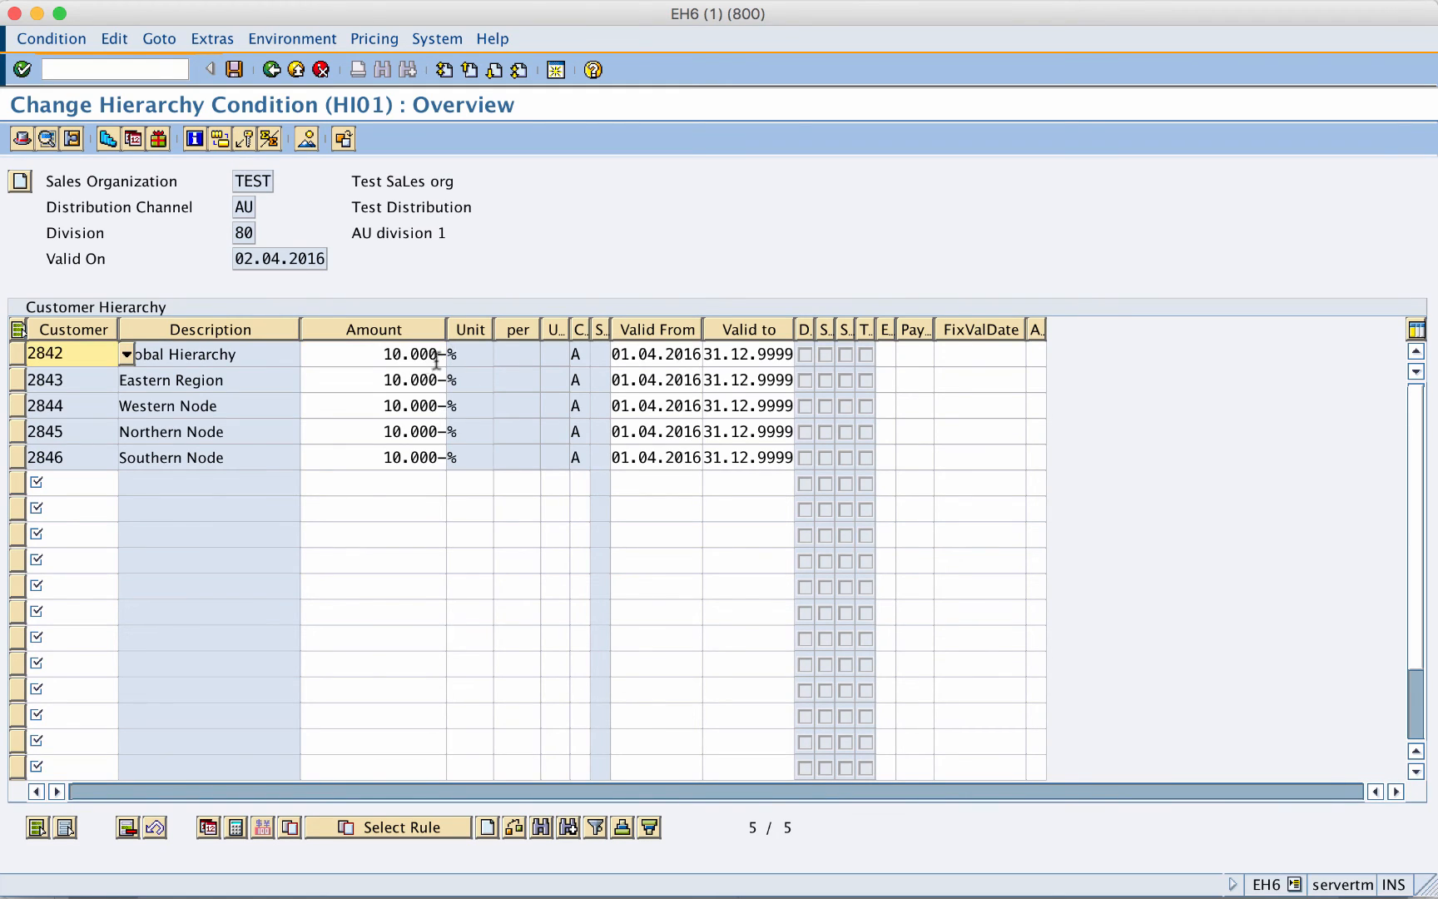
{"action": "left_click_drag", "start_coordinate": [376, 379], "coordinate": [462, 383]}
{"action": "type", "text": "5"}
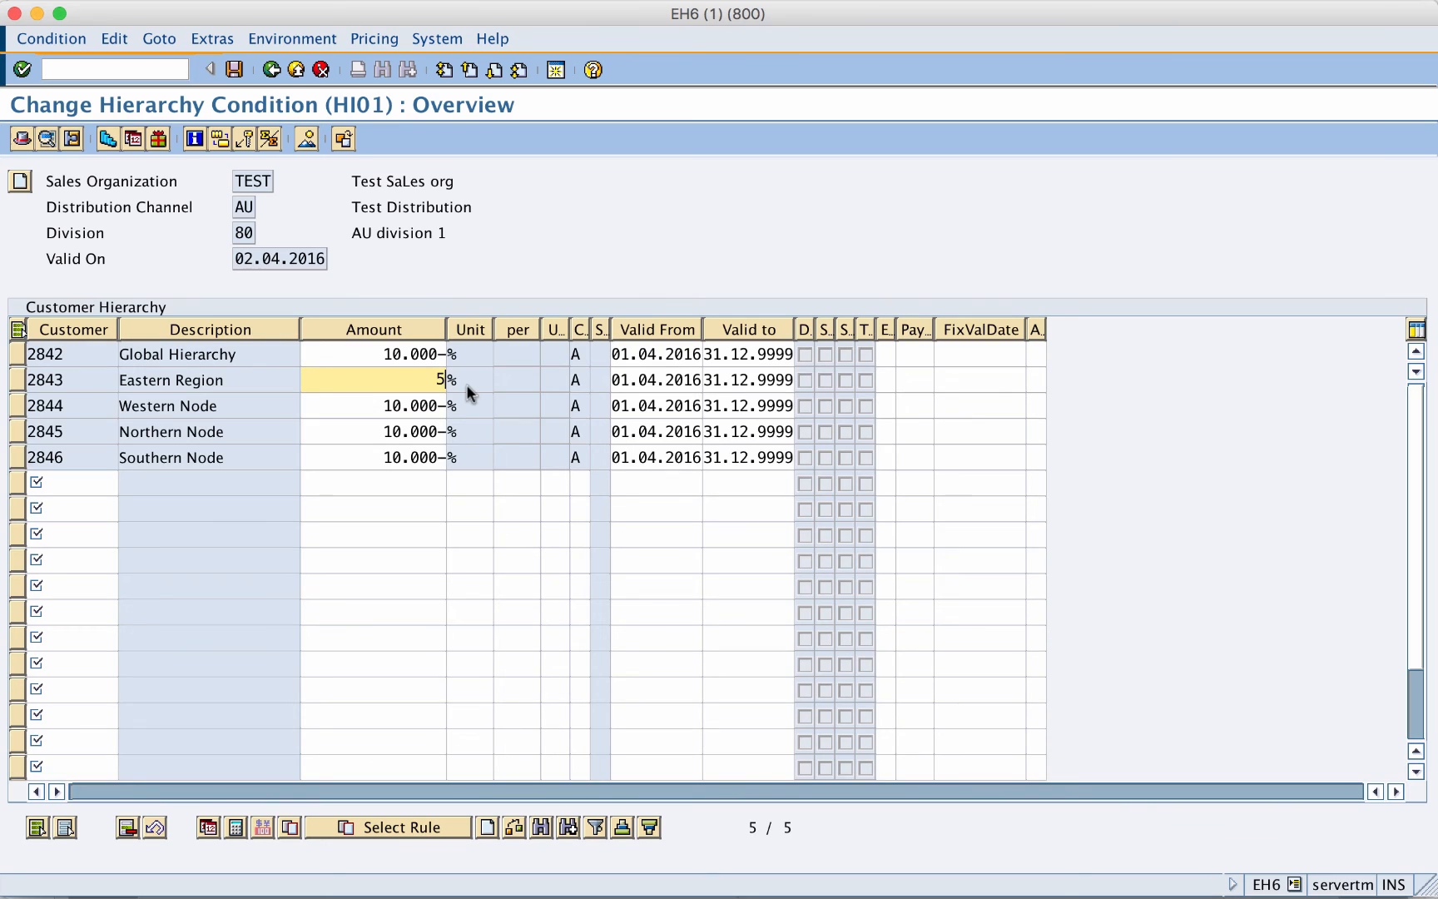
{"action": "key", "text": "Return"}
- Change the Western, Northern and Southern Node discounts to 5% each
{"action": "left_click", "coordinate": [407, 408]}
{"action": "left_click_drag", "start_coordinate": [407, 409], "coordinate": [491, 417]}
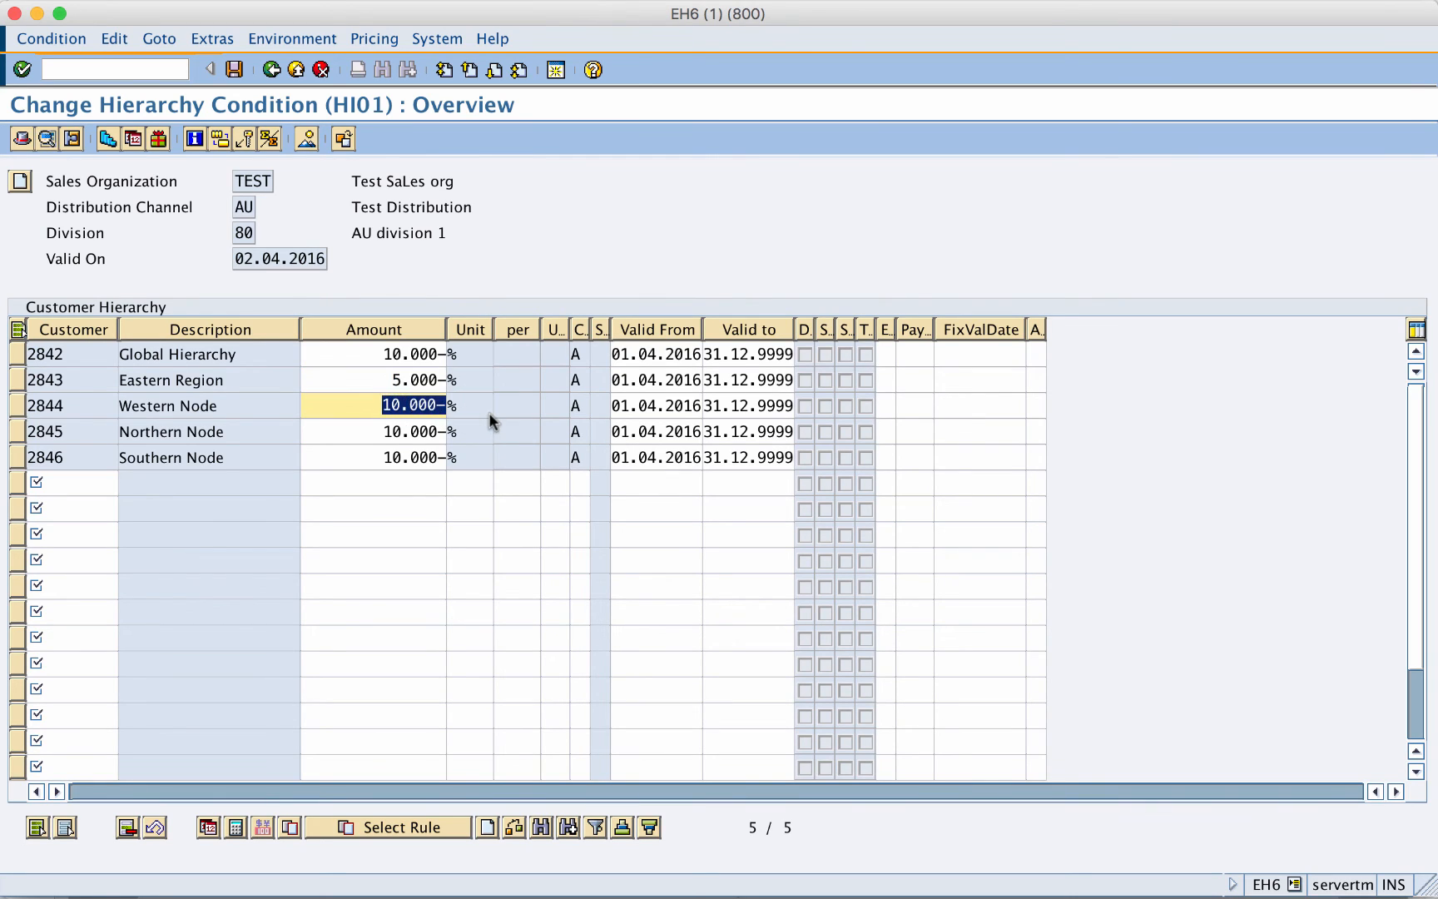
{"action": "type", "text": "5"}
{"action": "key", "text": "Return"}
{"action": "left_click", "coordinate": [379, 432]}
{"action": "left_click_drag", "start_coordinate": [379, 432], "coordinate": [475, 440]}
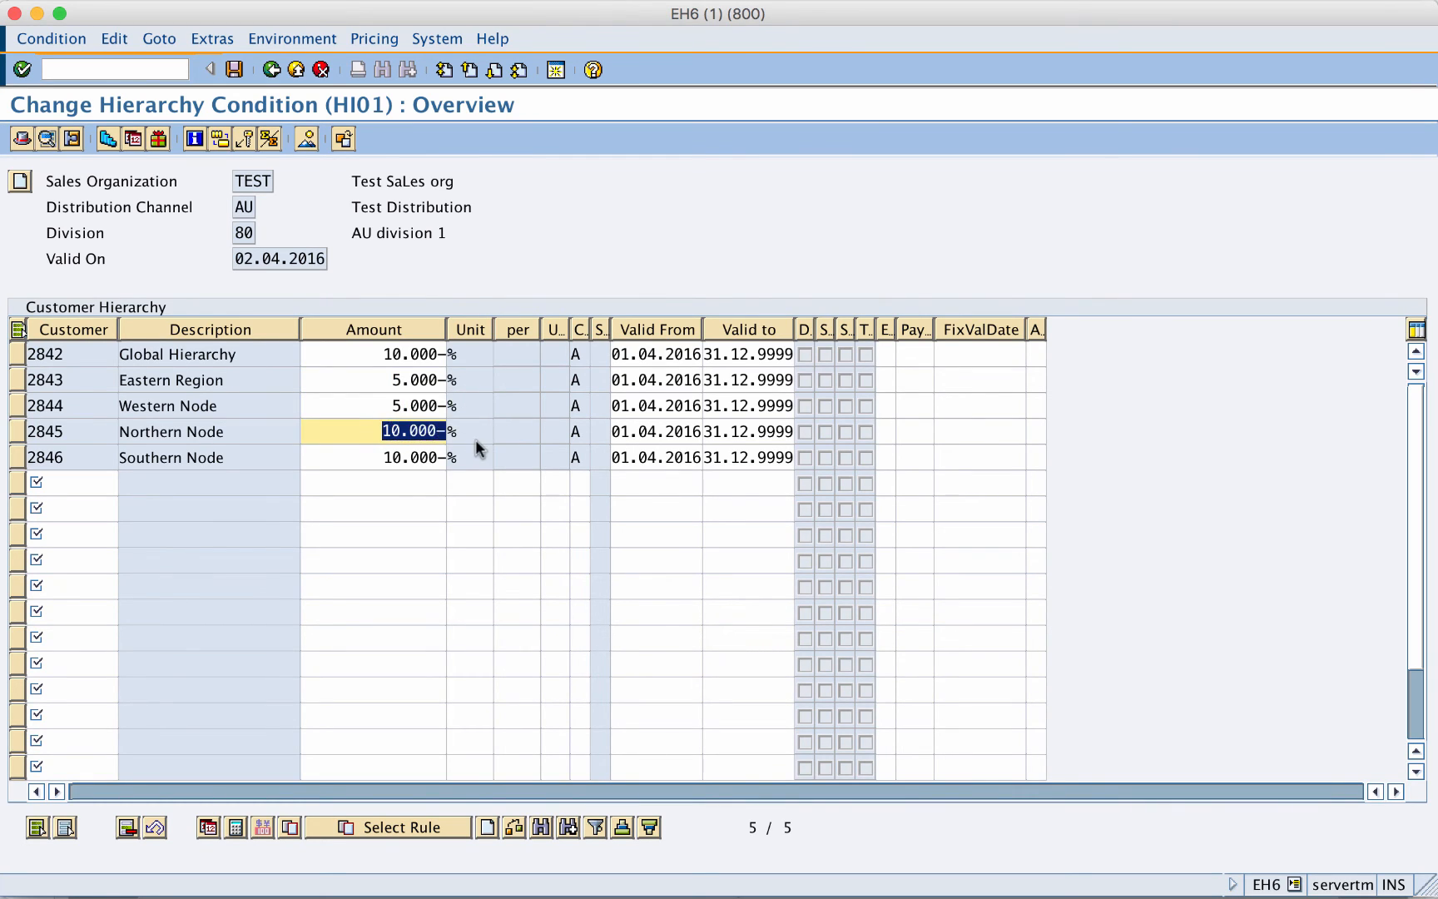
{"action": "type", "text": "5"}
{"action": "key", "text": "Return"}
{"action": "left_click", "coordinate": [385, 457]}
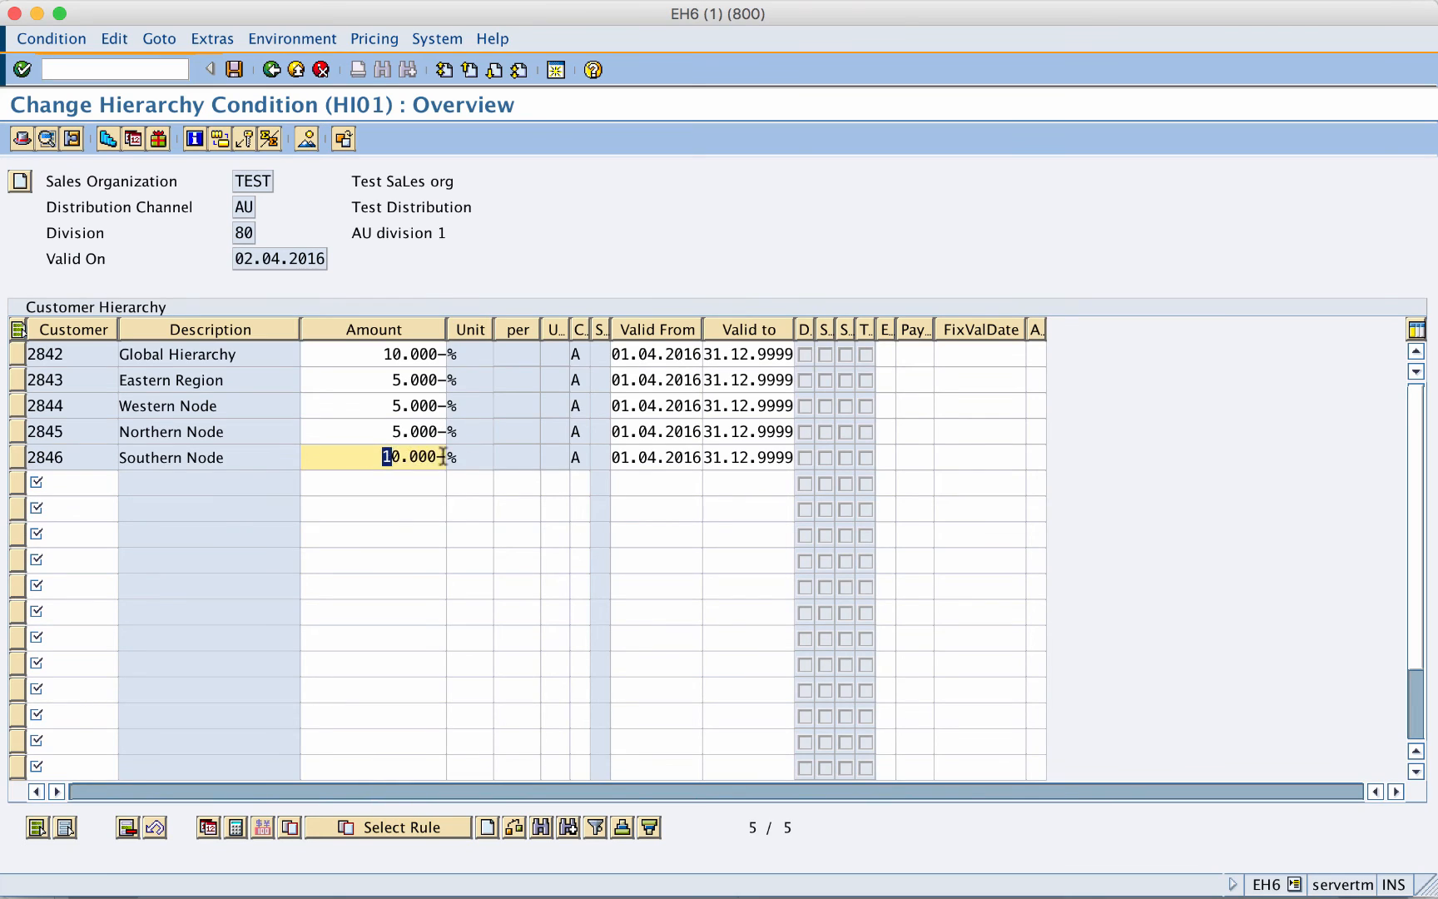
{"action": "left_click_drag", "start_coordinate": [385, 457], "coordinate": [468, 457]}
{"action": "type", "text": "5"}
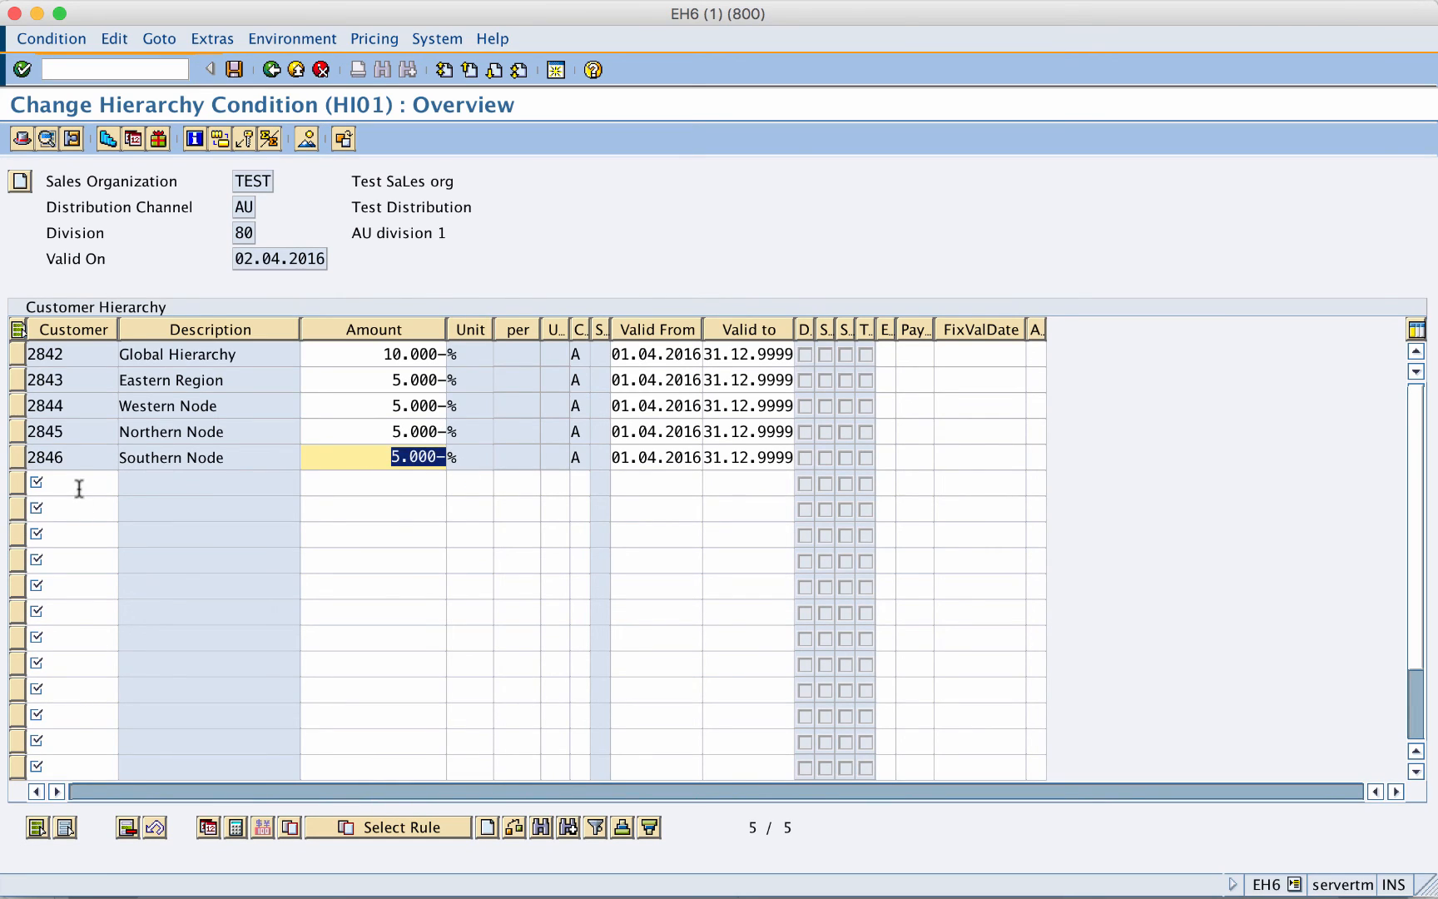
- Add an 8% HI01 record for Central Node 2847 and save the condition records
{"action": "left_click", "coordinate": [79, 484]}
{"action": "type", "text": "28"}
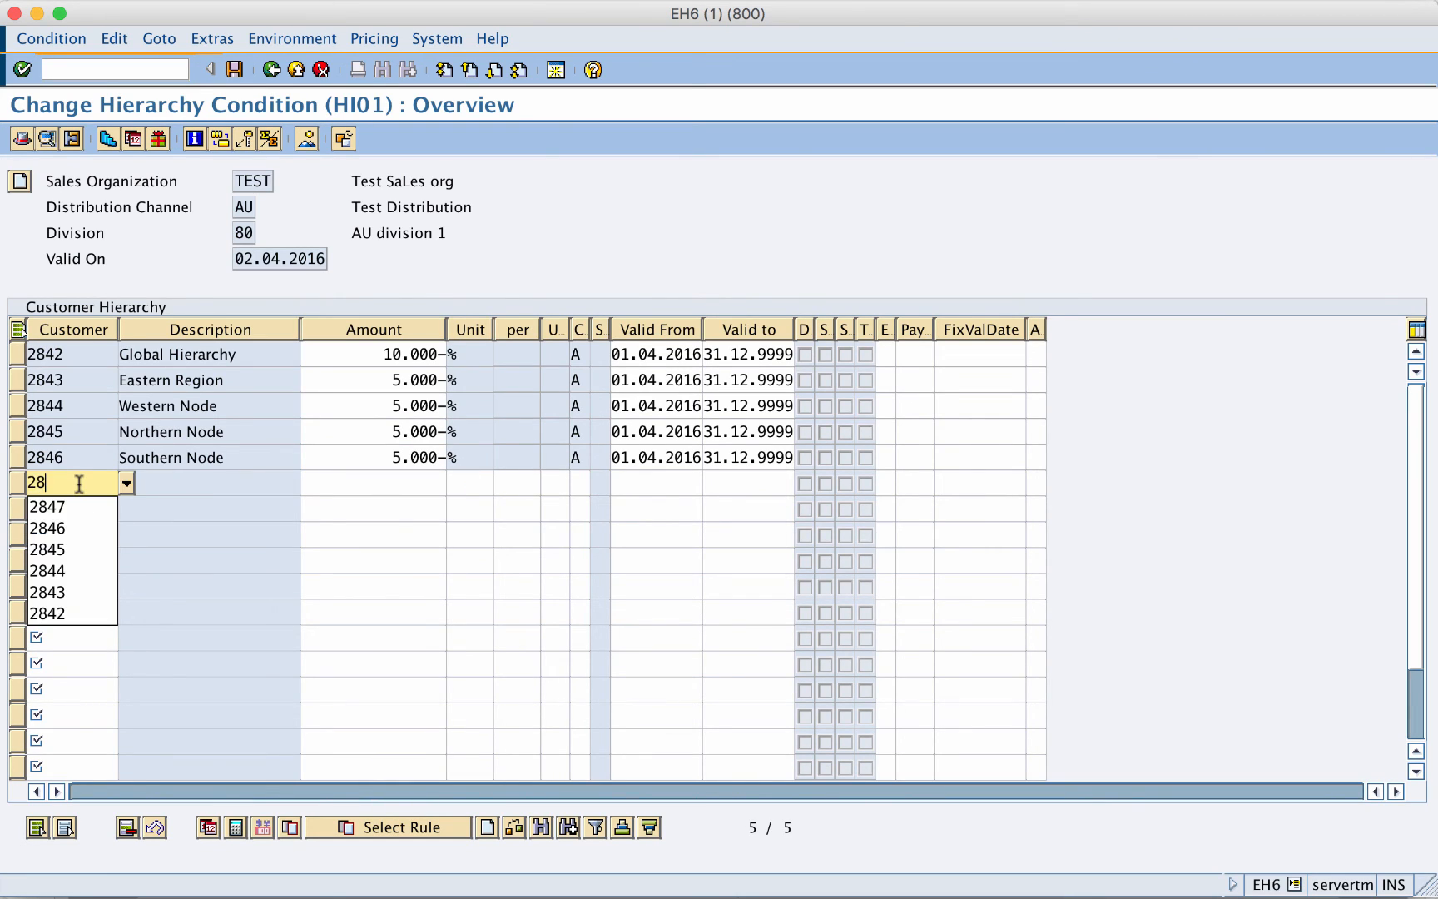
{"action": "type", "text": "47"}
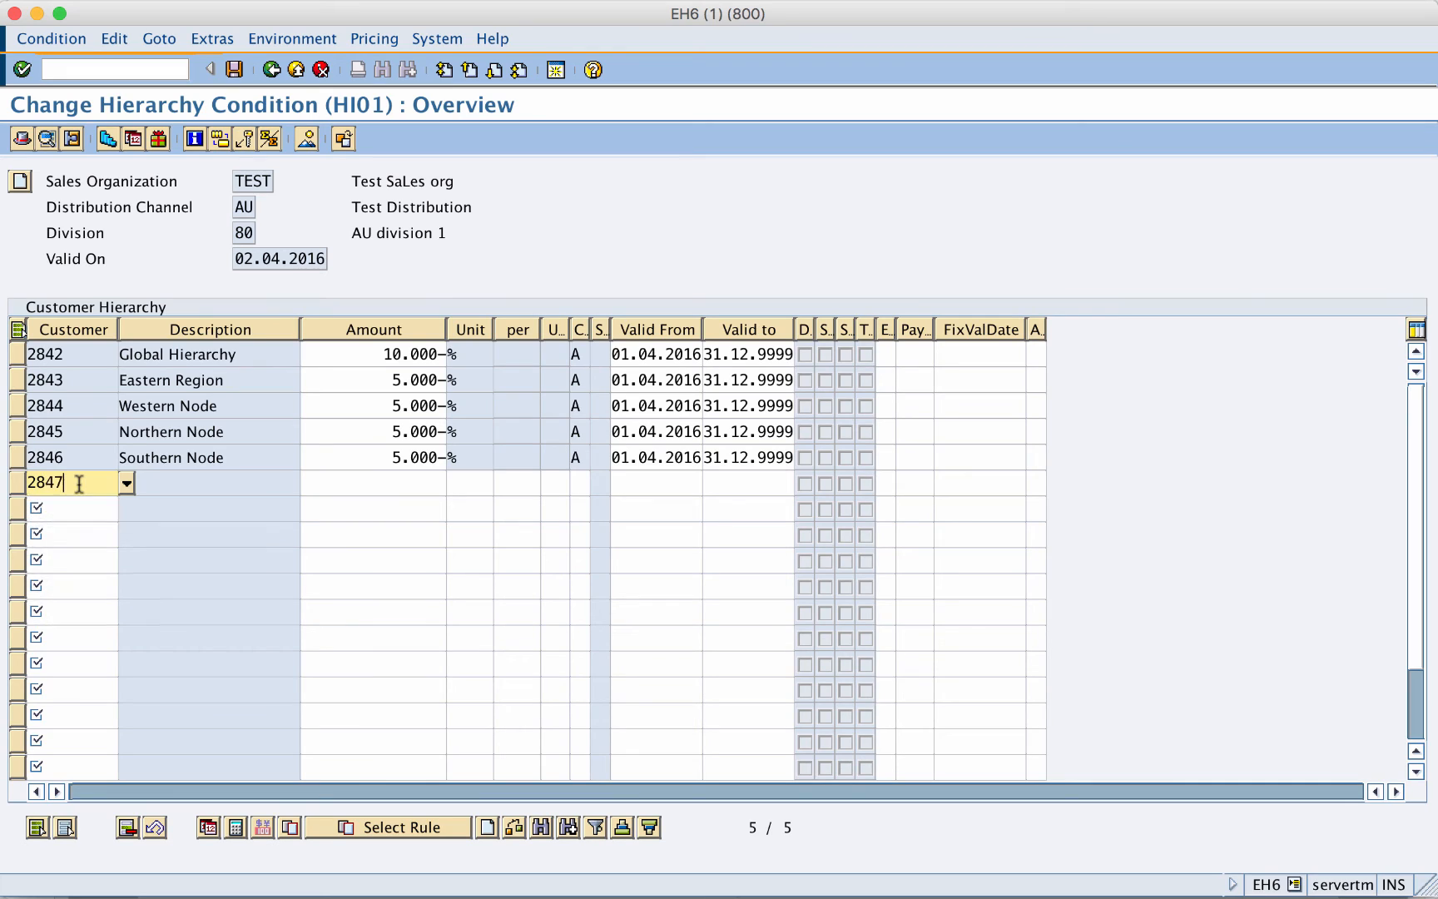
{"action": "left_click", "coordinate": [408, 483]}
{"action": "type", "text": "8"}
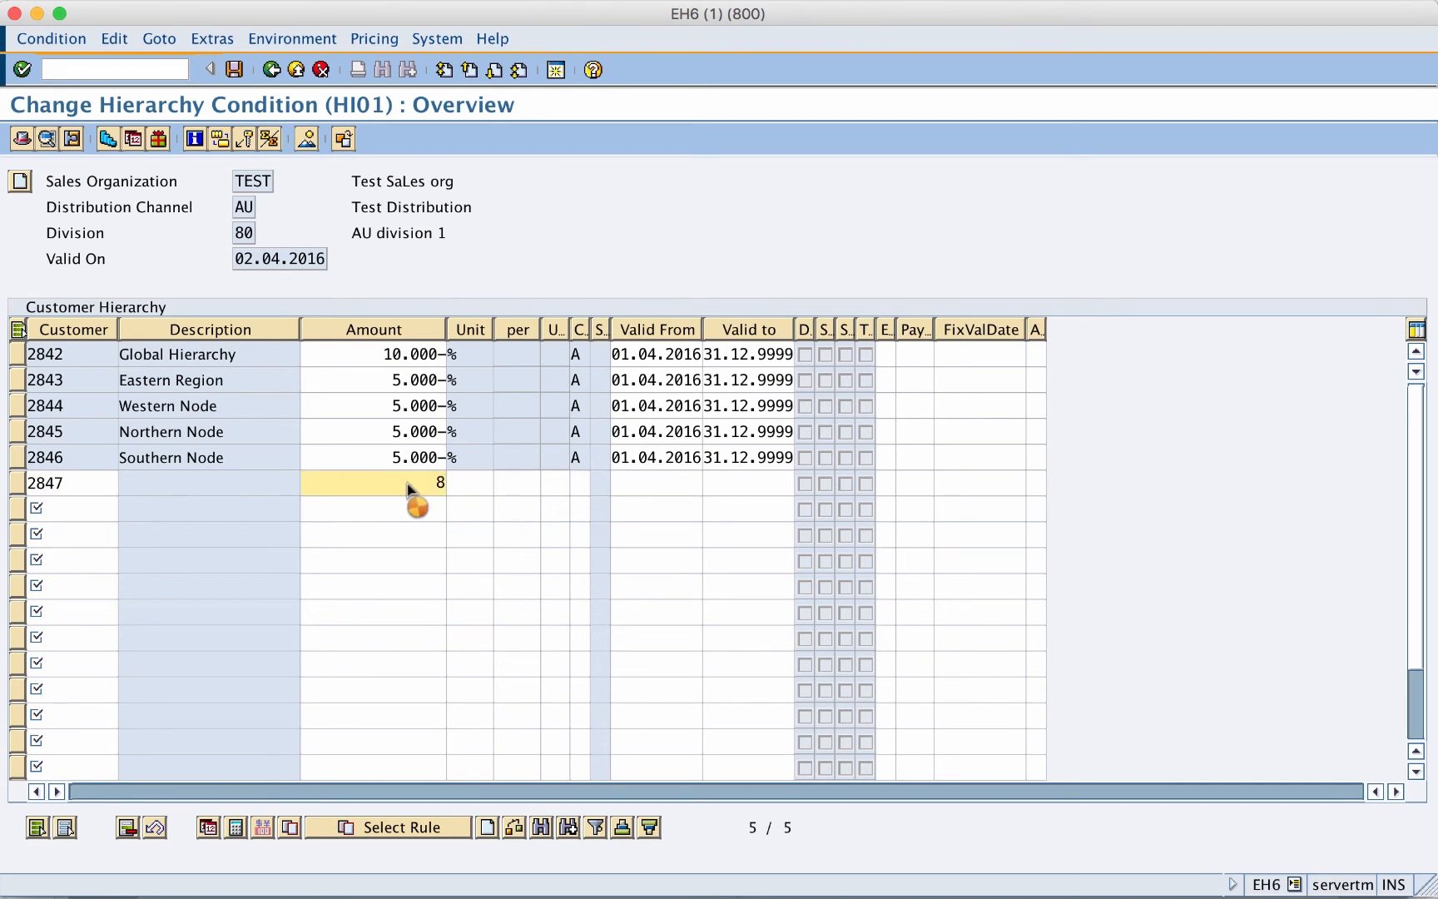
{"action": "key", "text": "Return"}
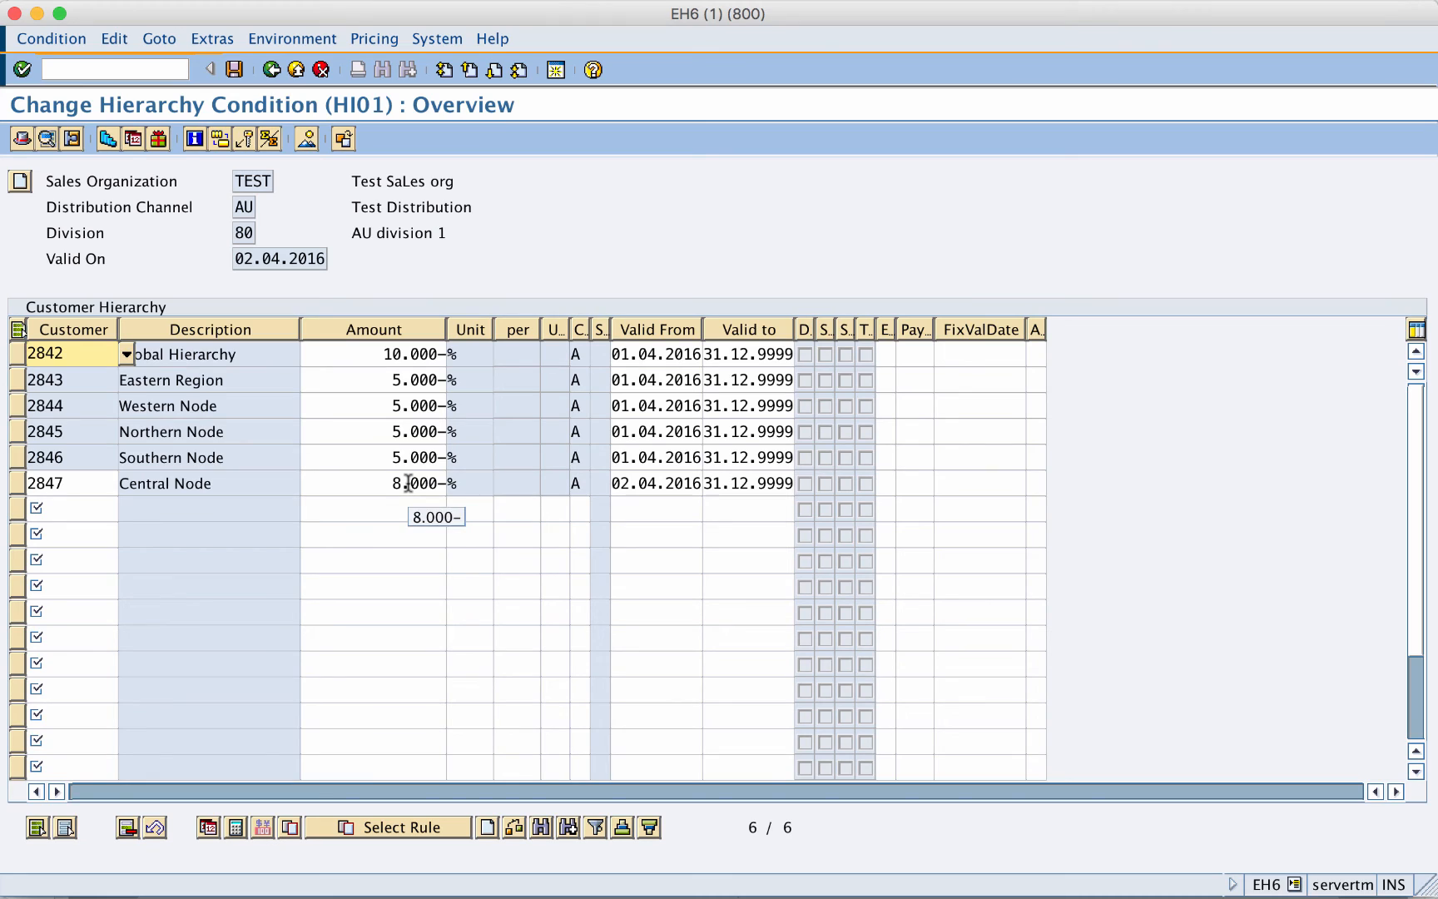
{"action": "left_click", "coordinate": [235, 70]}
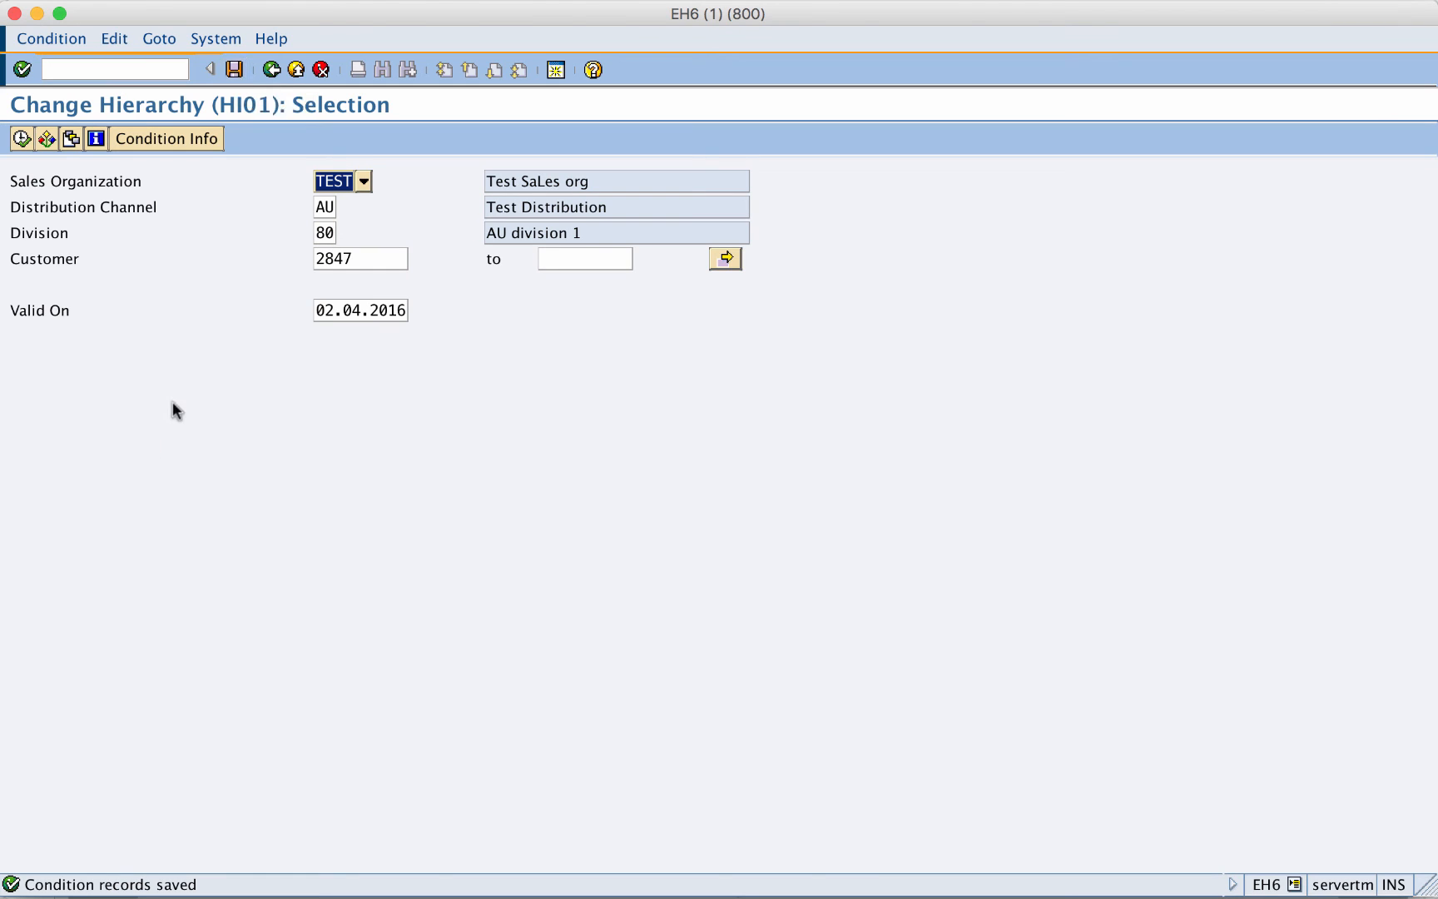
{"action": "key", "text": "F3"}
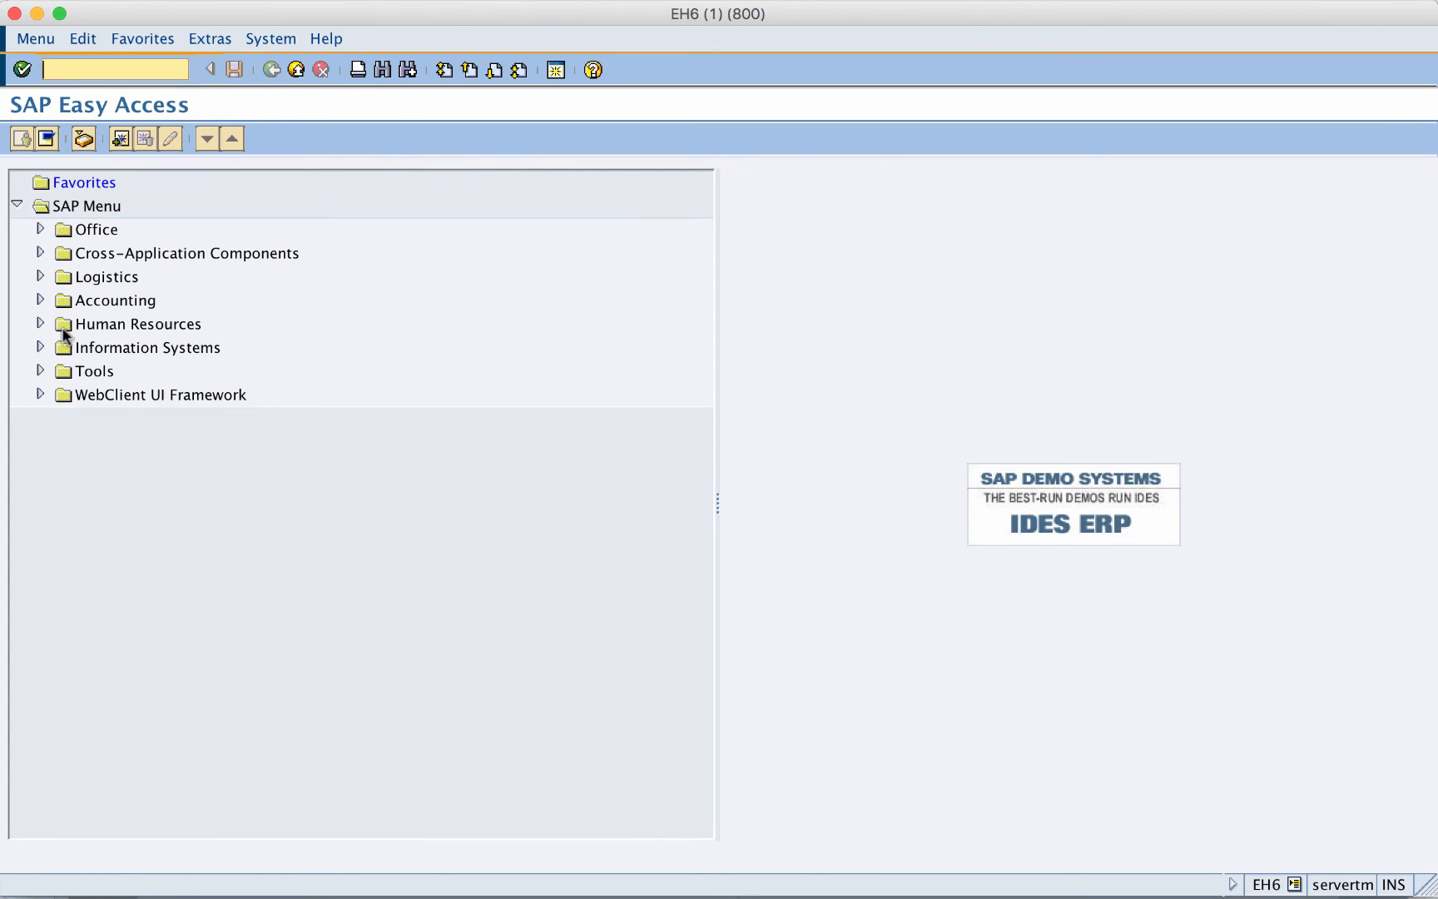
- Expand Logistics > Sales and Distribution > Sales > Order in the Easy Access menu
{"action": "left_click", "coordinate": [40, 277]}
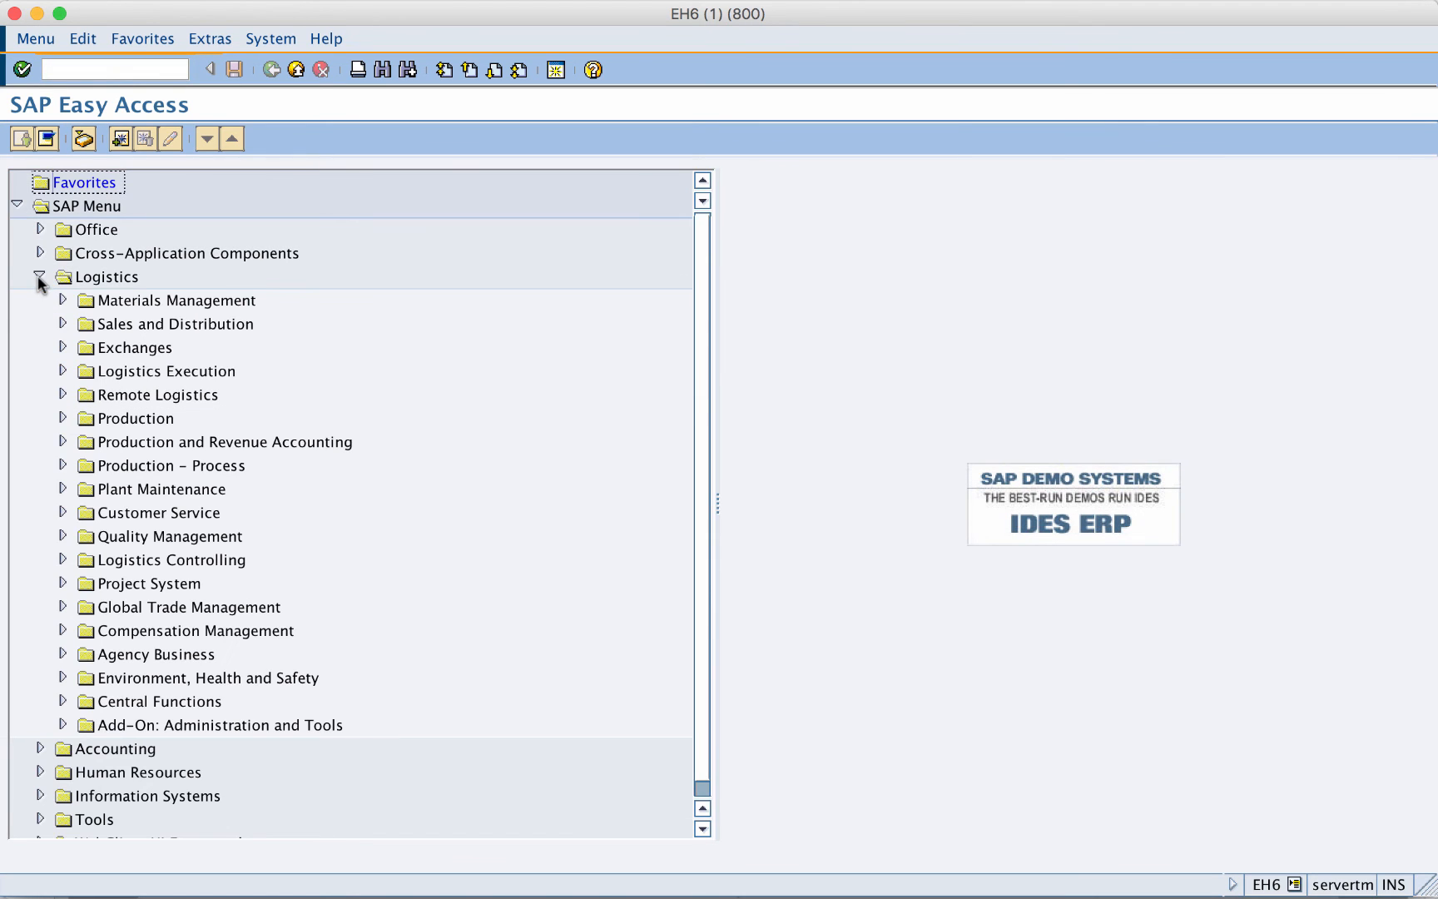
{"action": "left_click", "coordinate": [63, 325]}
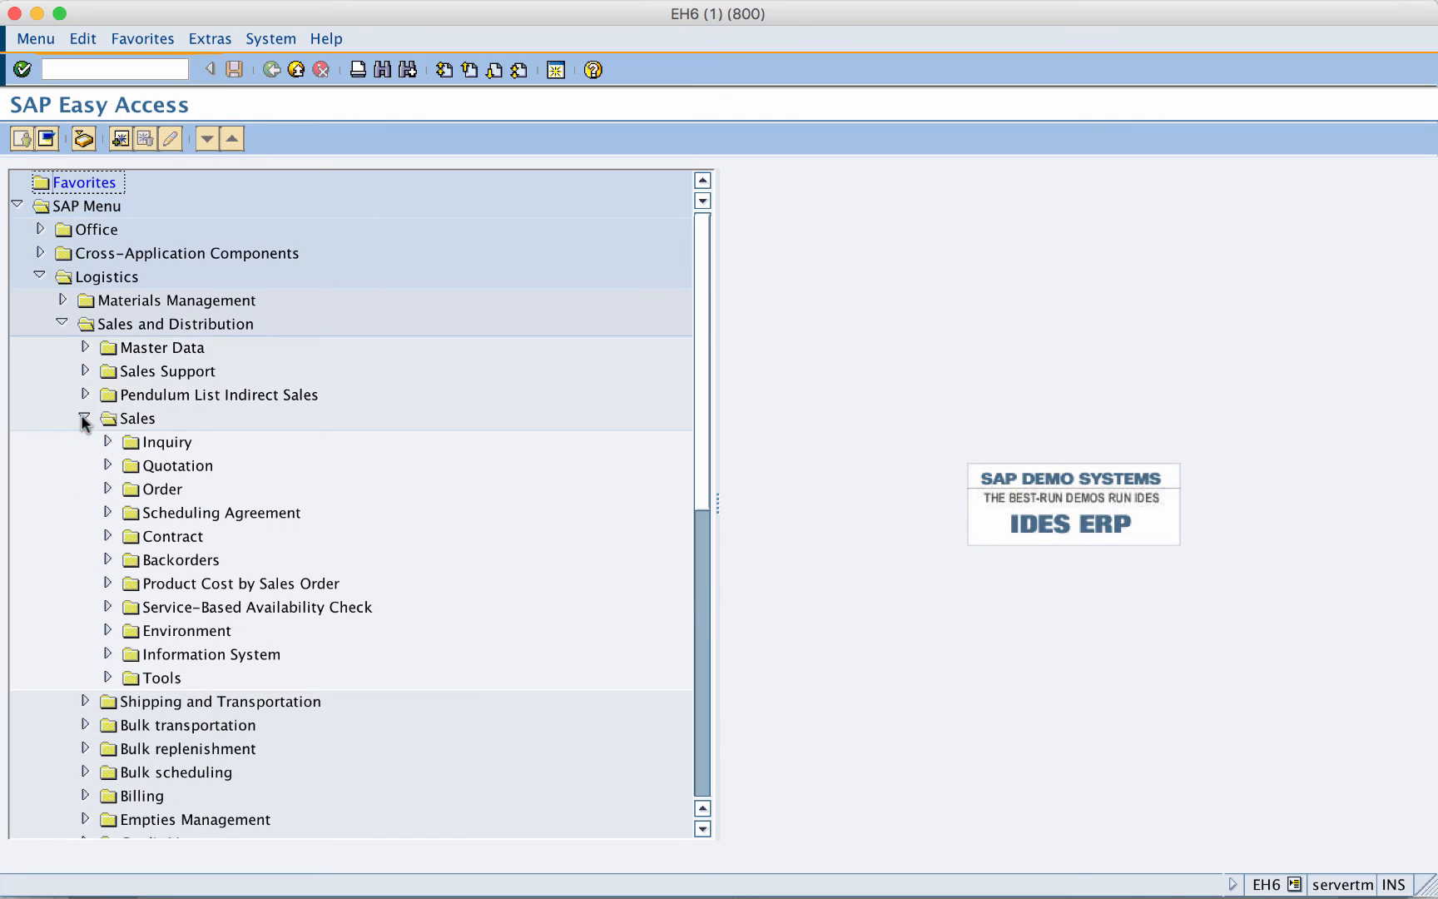
{"action": "left_click", "coordinate": [107, 488]}
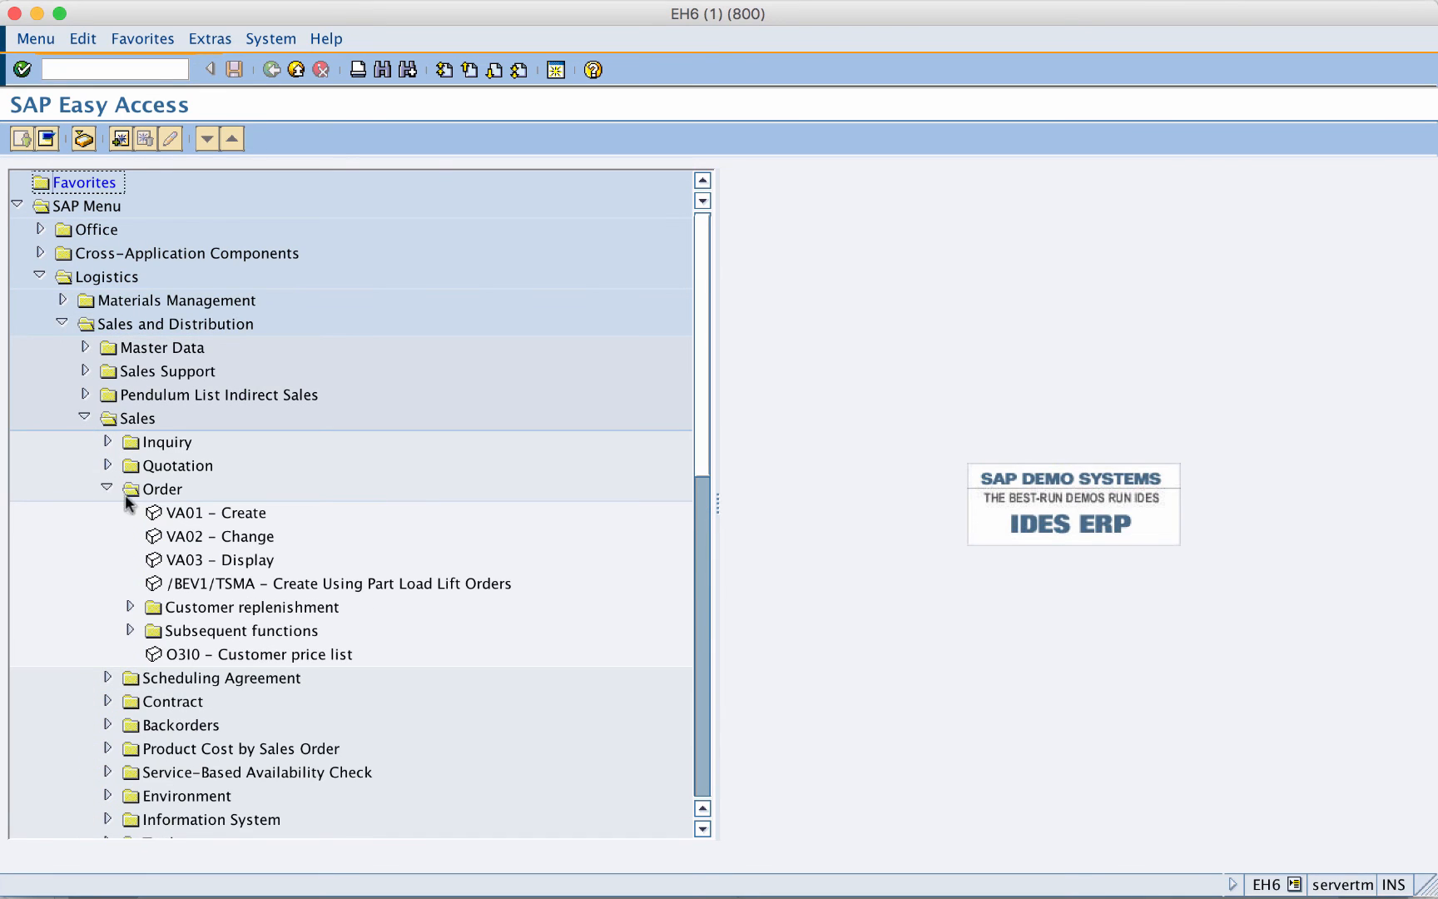
- Start a VA01 standard order (OR) with the Sydney customer as sold-to party
{"action": "left_click", "coordinate": [181, 518]}
{"action": "double_click", "coordinate": [182, 520]}
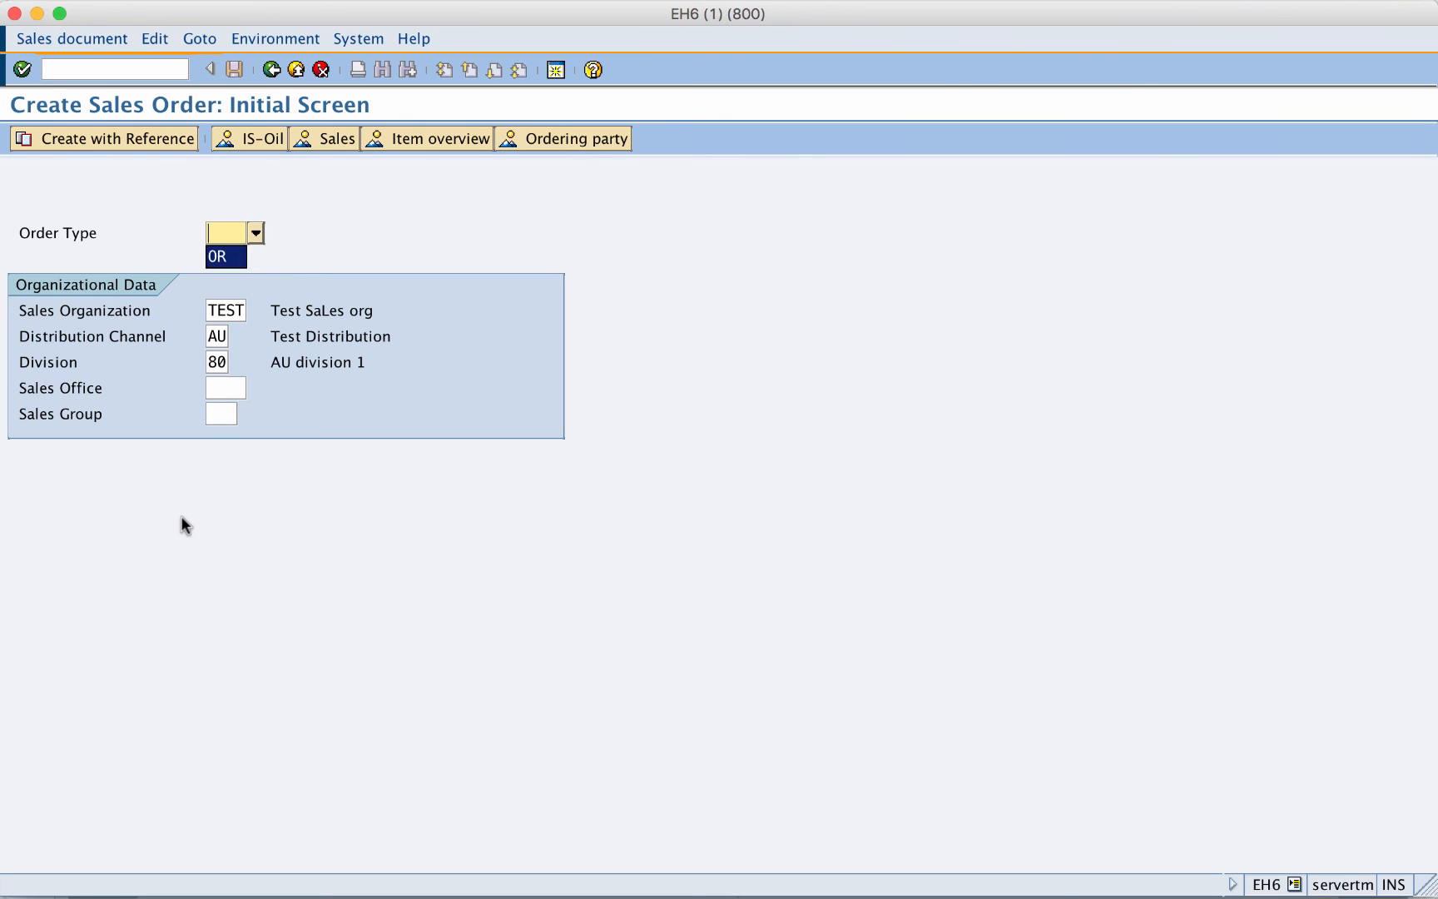
{"action": "key", "text": "Return"}
{"action": "key", "text": "Return"}
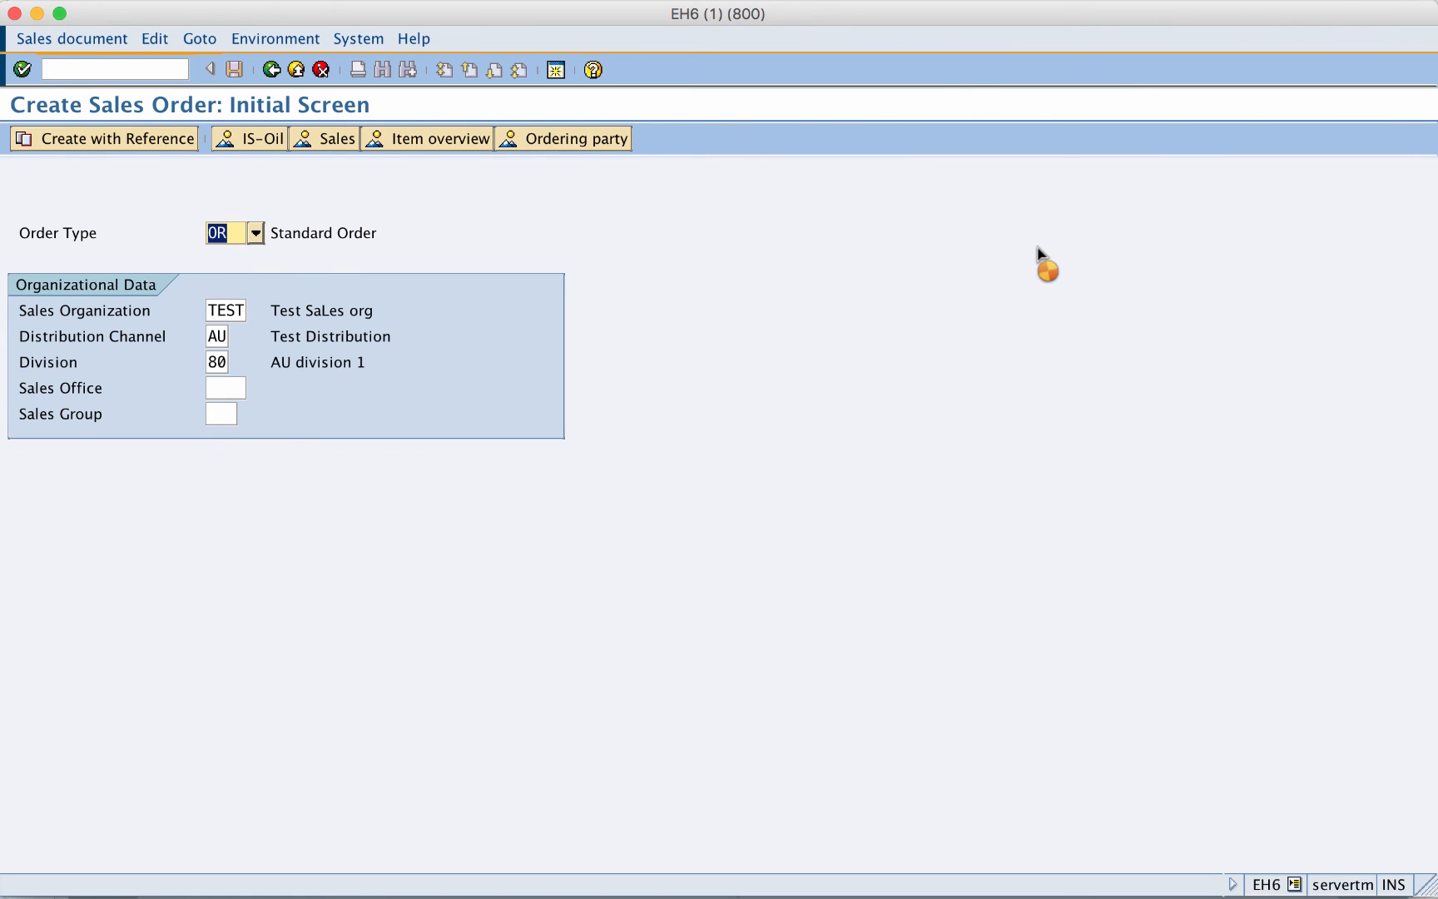
{"action": "key", "text": "Down"}
{"action": "key", "text": "Down"}
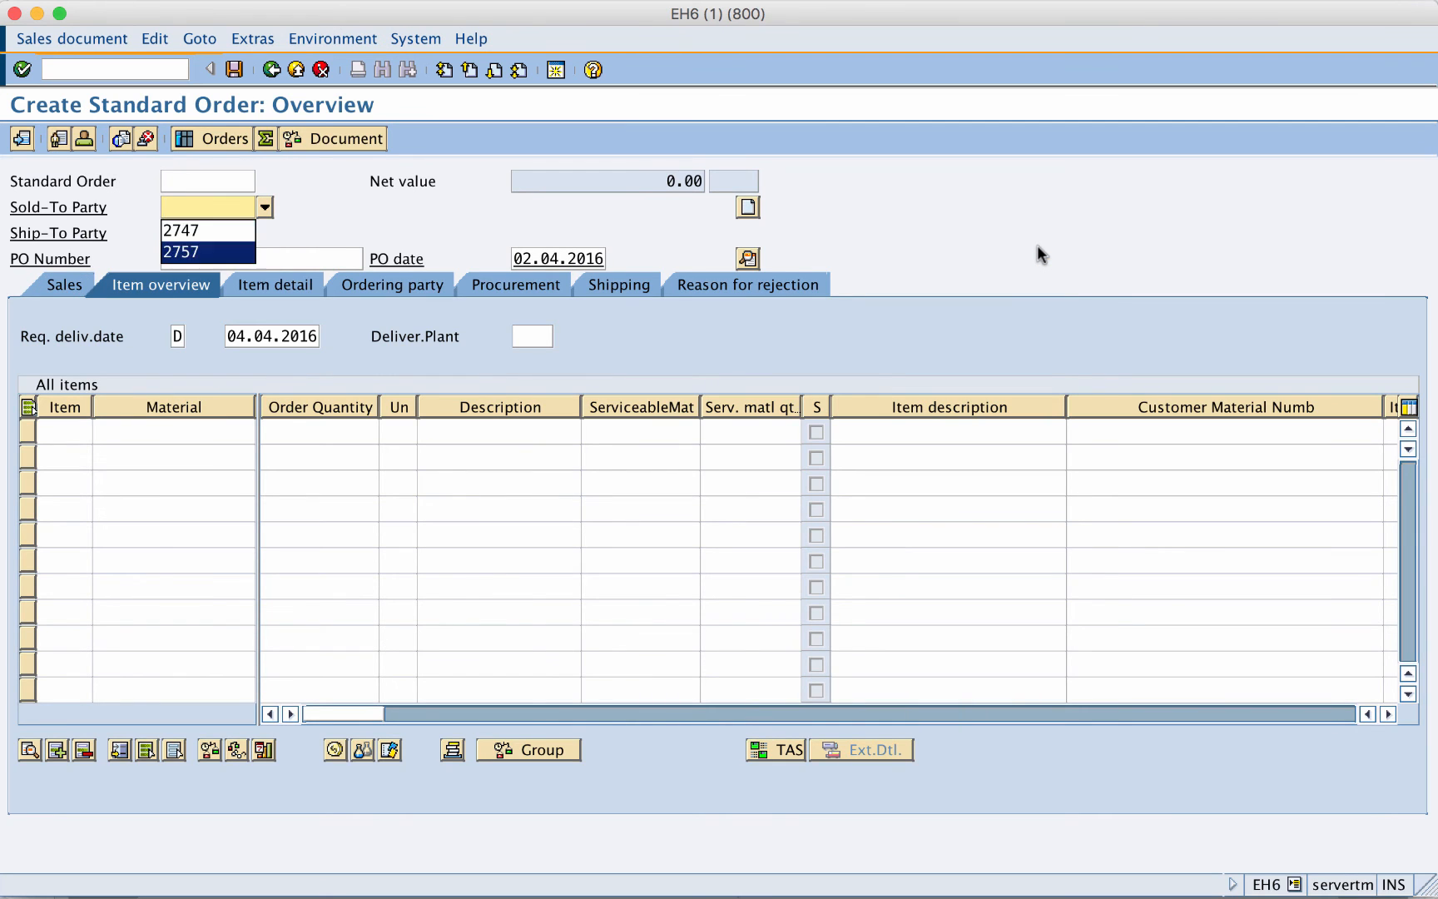
{"action": "key", "text": "Up"}
{"action": "key", "text": "Return"}
{"action": "key", "text": "Tab"}
- Set the Sydney customer as ship-to, fill the PO number, and select the material 2757 item
{"action": "key", "text": "Down"}
{"action": "key", "text": "Return"}
{"action": "key", "text": "Tab"}
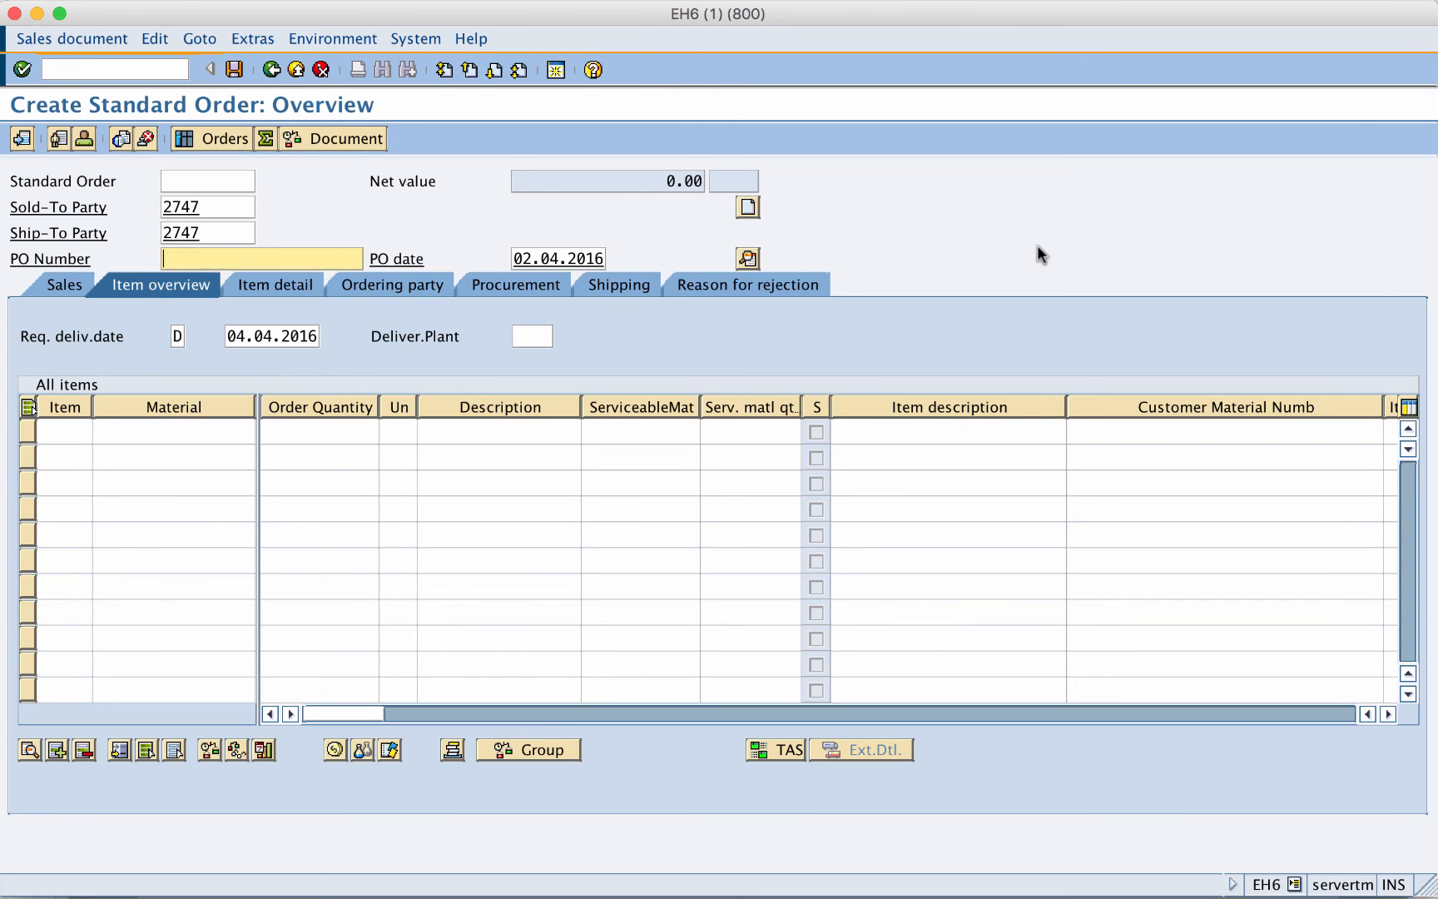
{"action": "key", "text": "Down"}
{"action": "key", "text": "Down"}
{"action": "key", "text": "Up"}
{"action": "key", "text": "Return"}
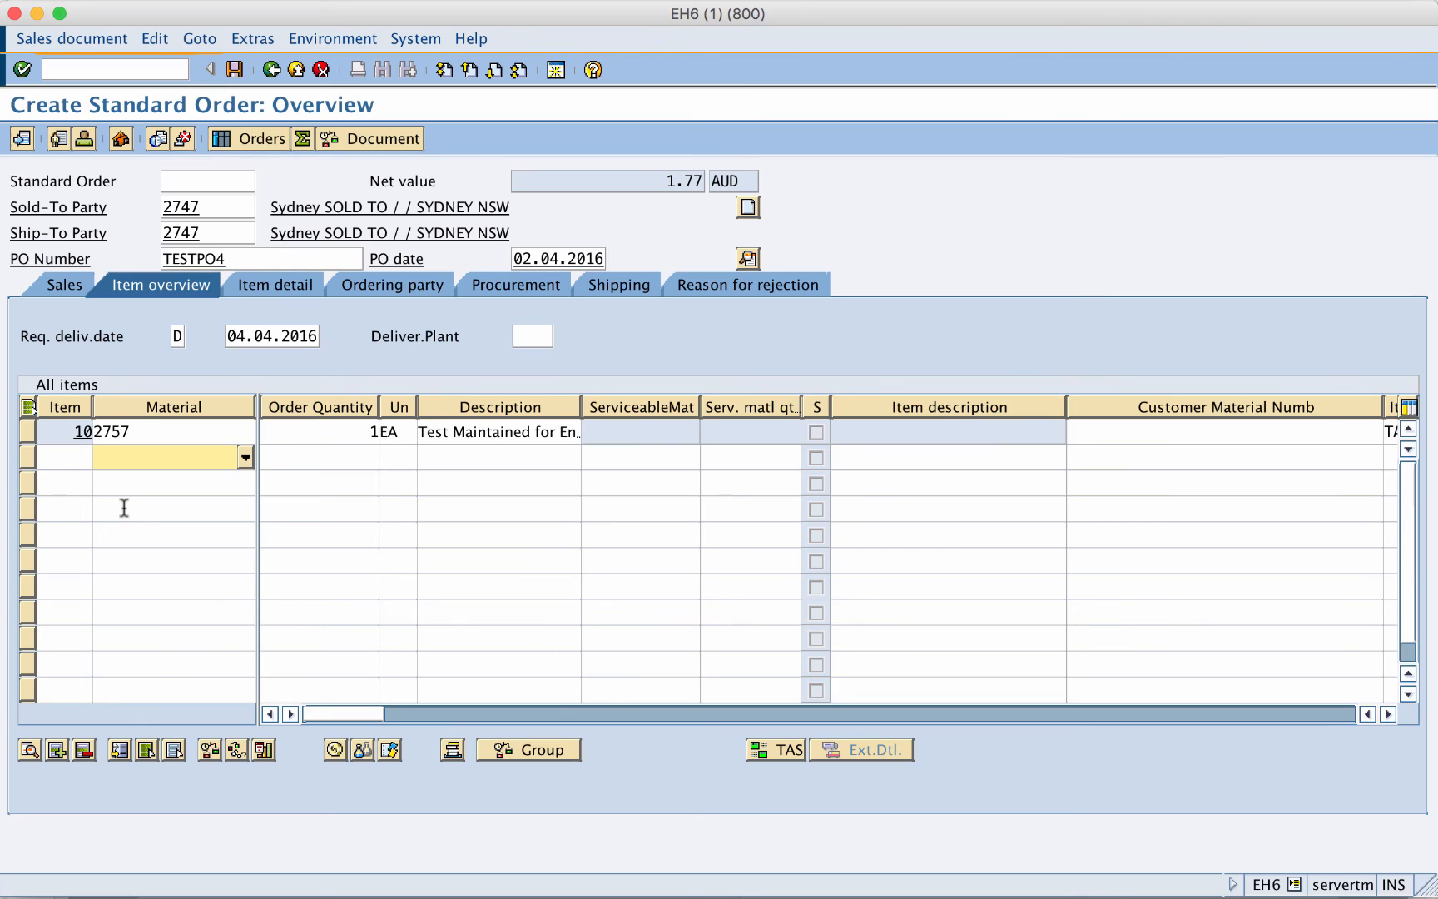
{"action": "left_click", "coordinate": [28, 431]}
- Trace the item's 5% HI01 hierarchy discount to Northern Node 2845's condition record
{"action": "left_click", "coordinate": [335, 749]}
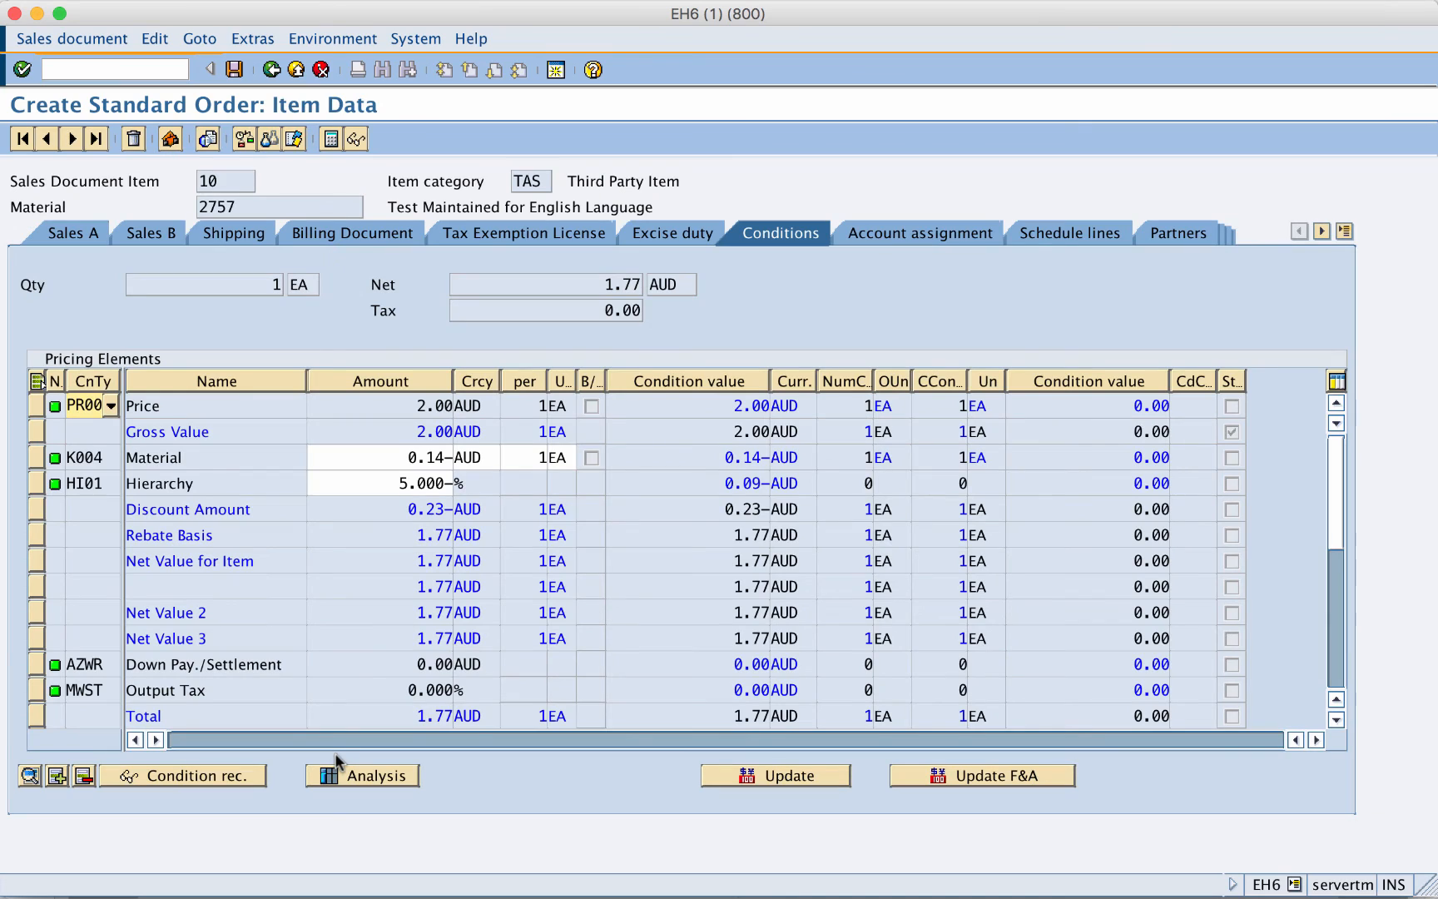
{"action": "double_click", "coordinate": [385, 483]}
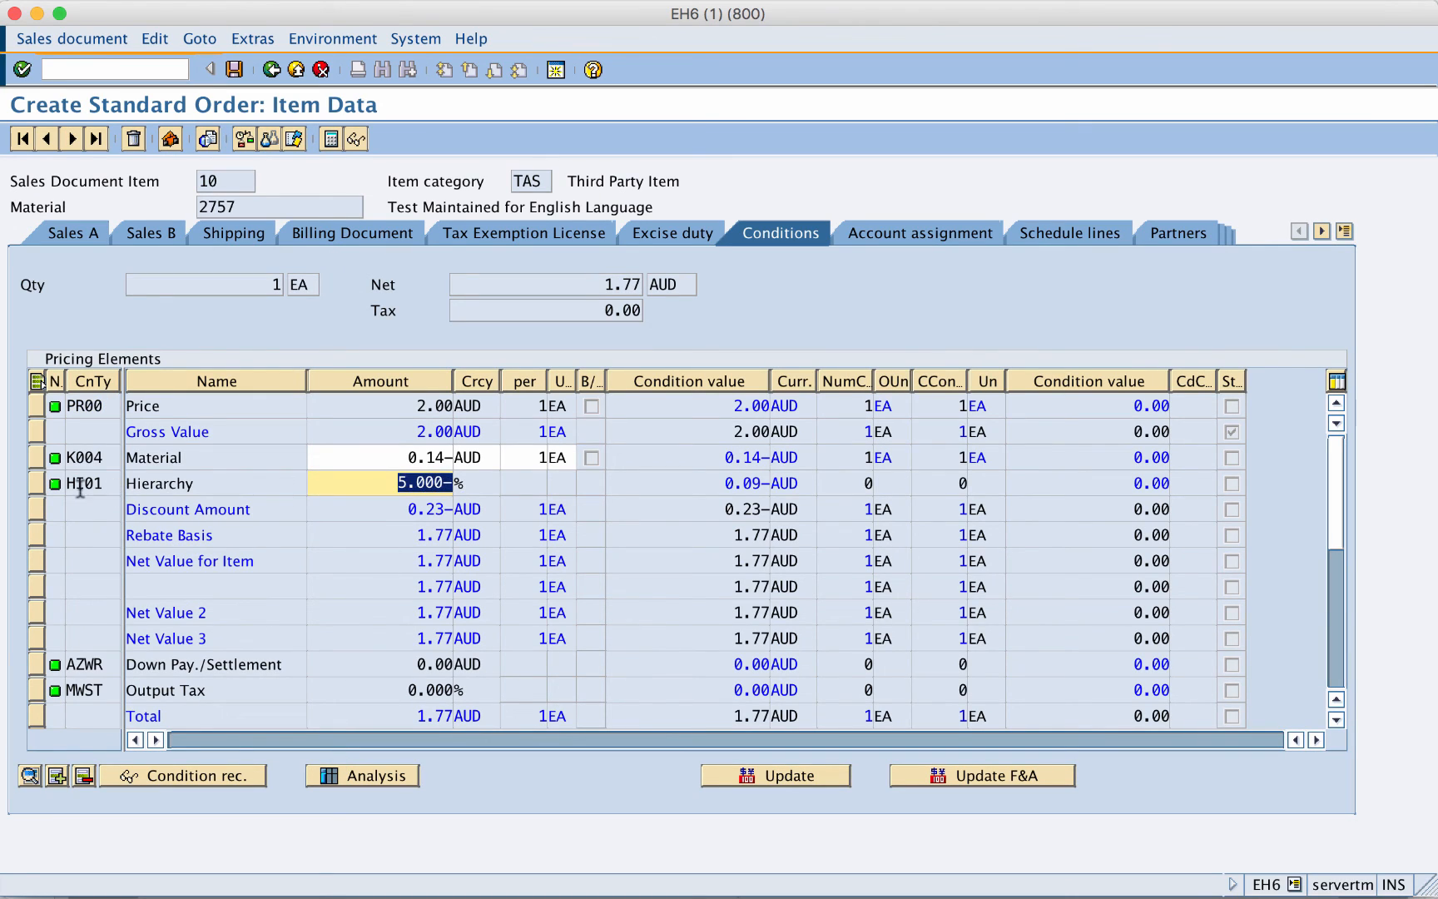
{"action": "left_click", "coordinate": [40, 482]}
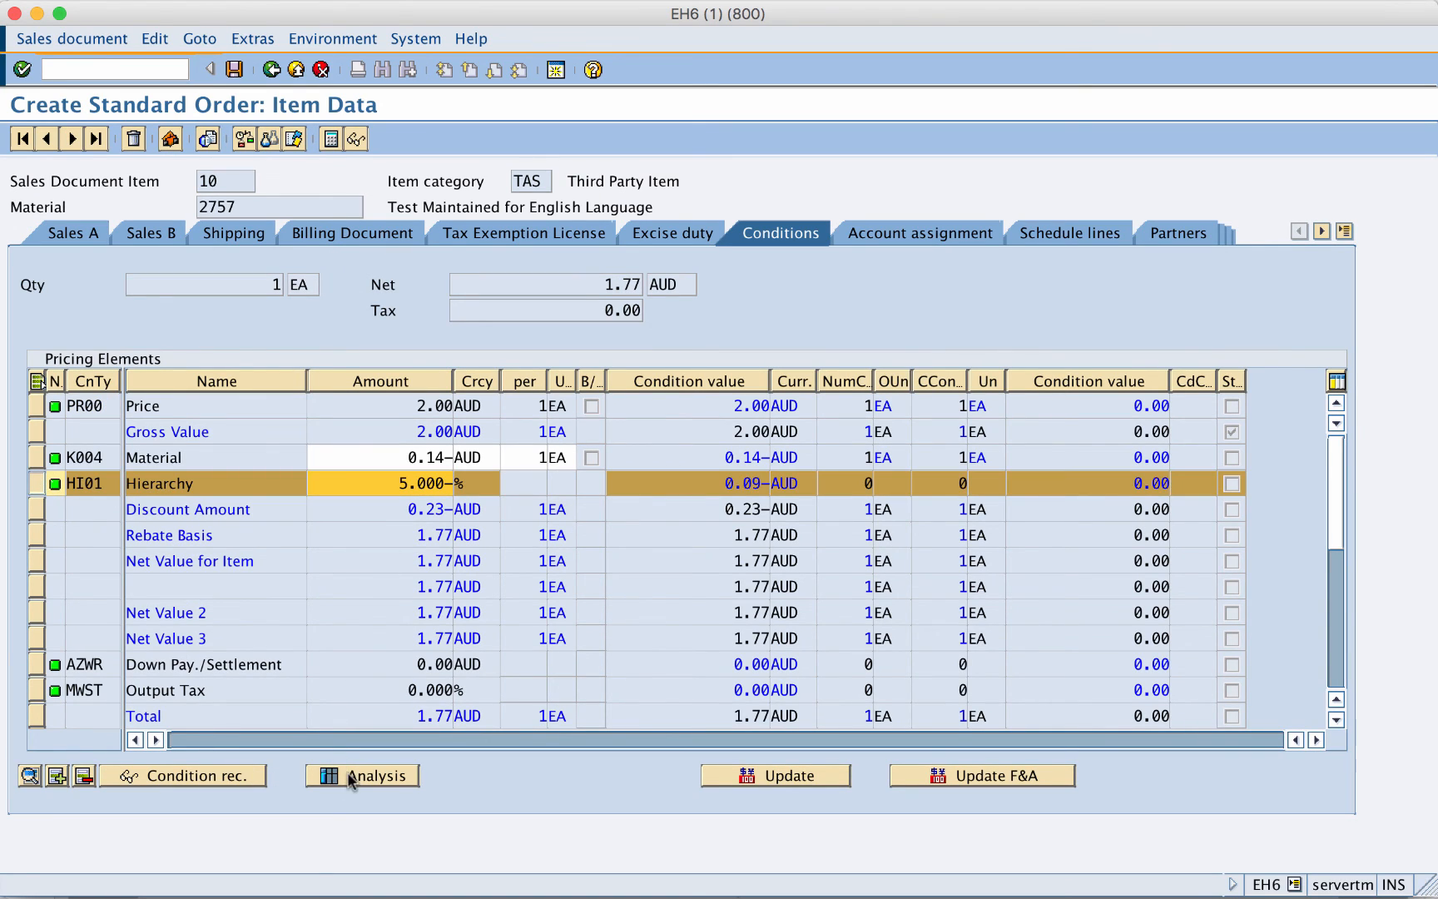
{"action": "left_click", "coordinate": [223, 781]}
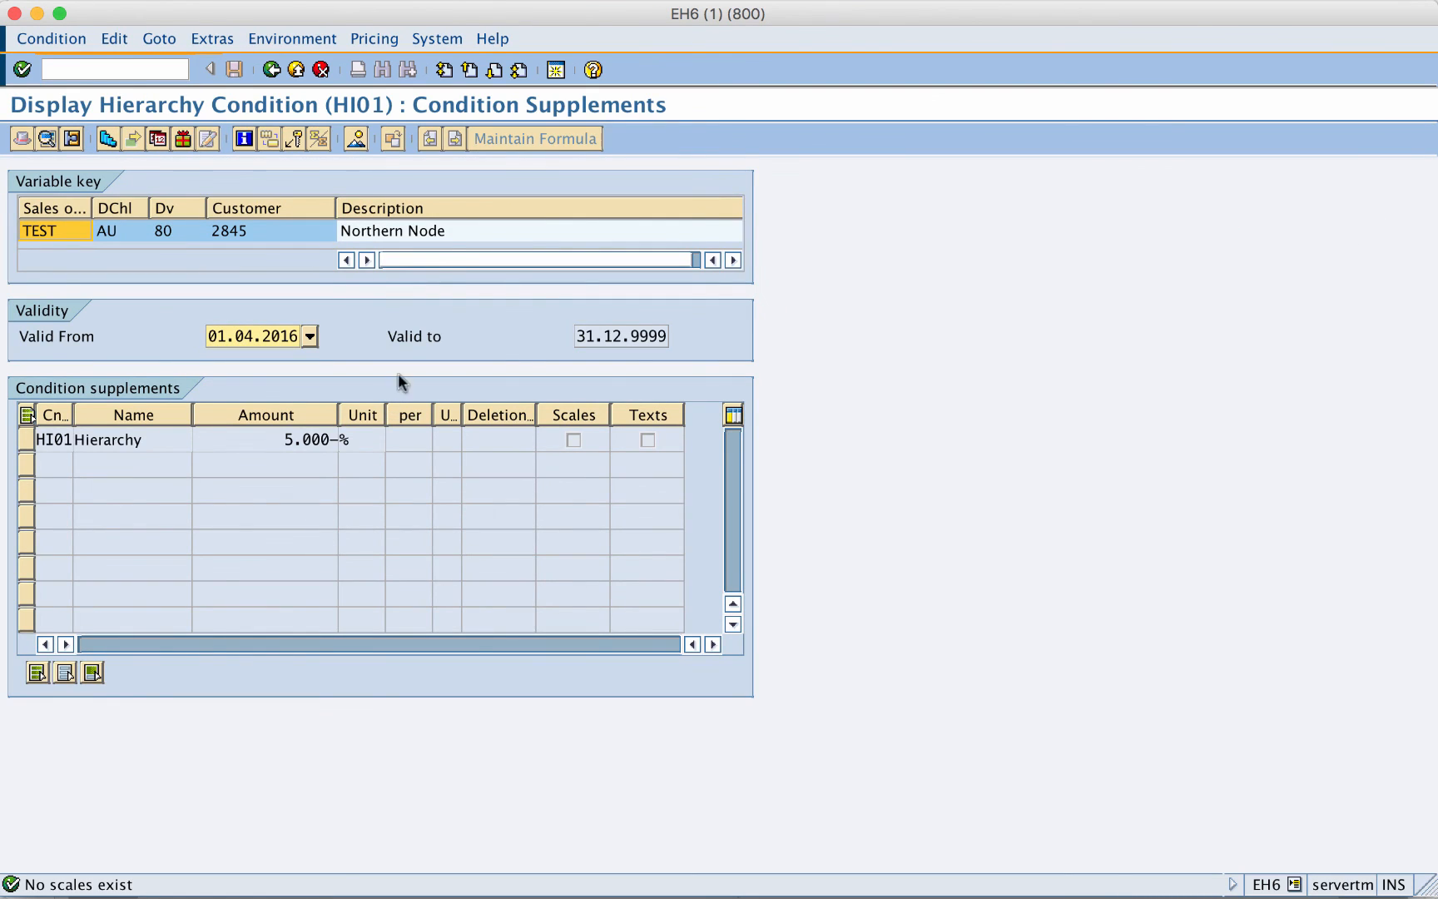
{"action": "left_click", "coordinate": [452, 230]}
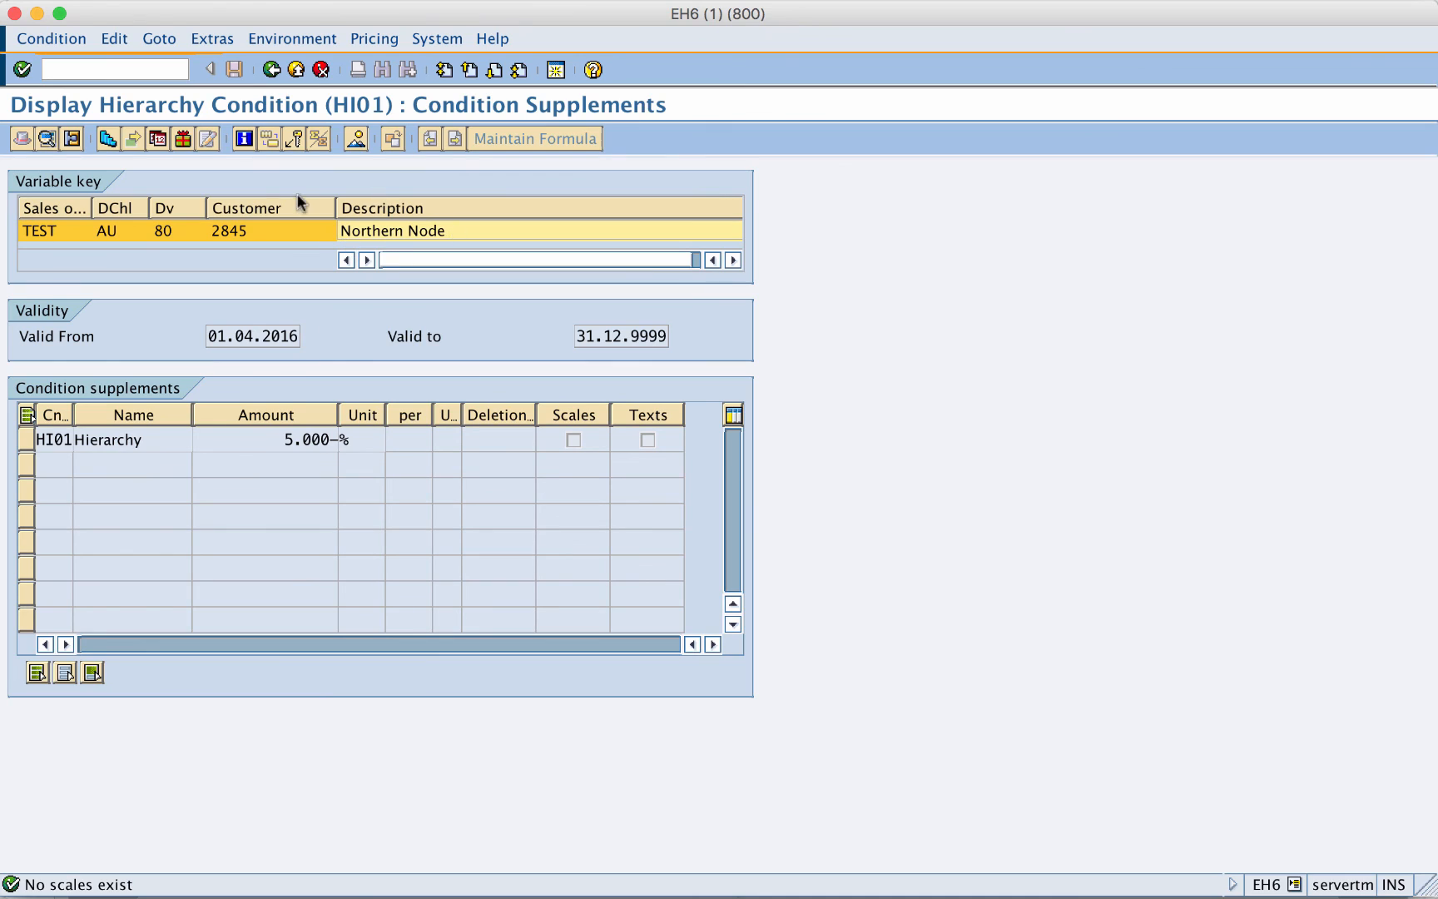
{"action": "left_click", "coordinate": [332, 236]}
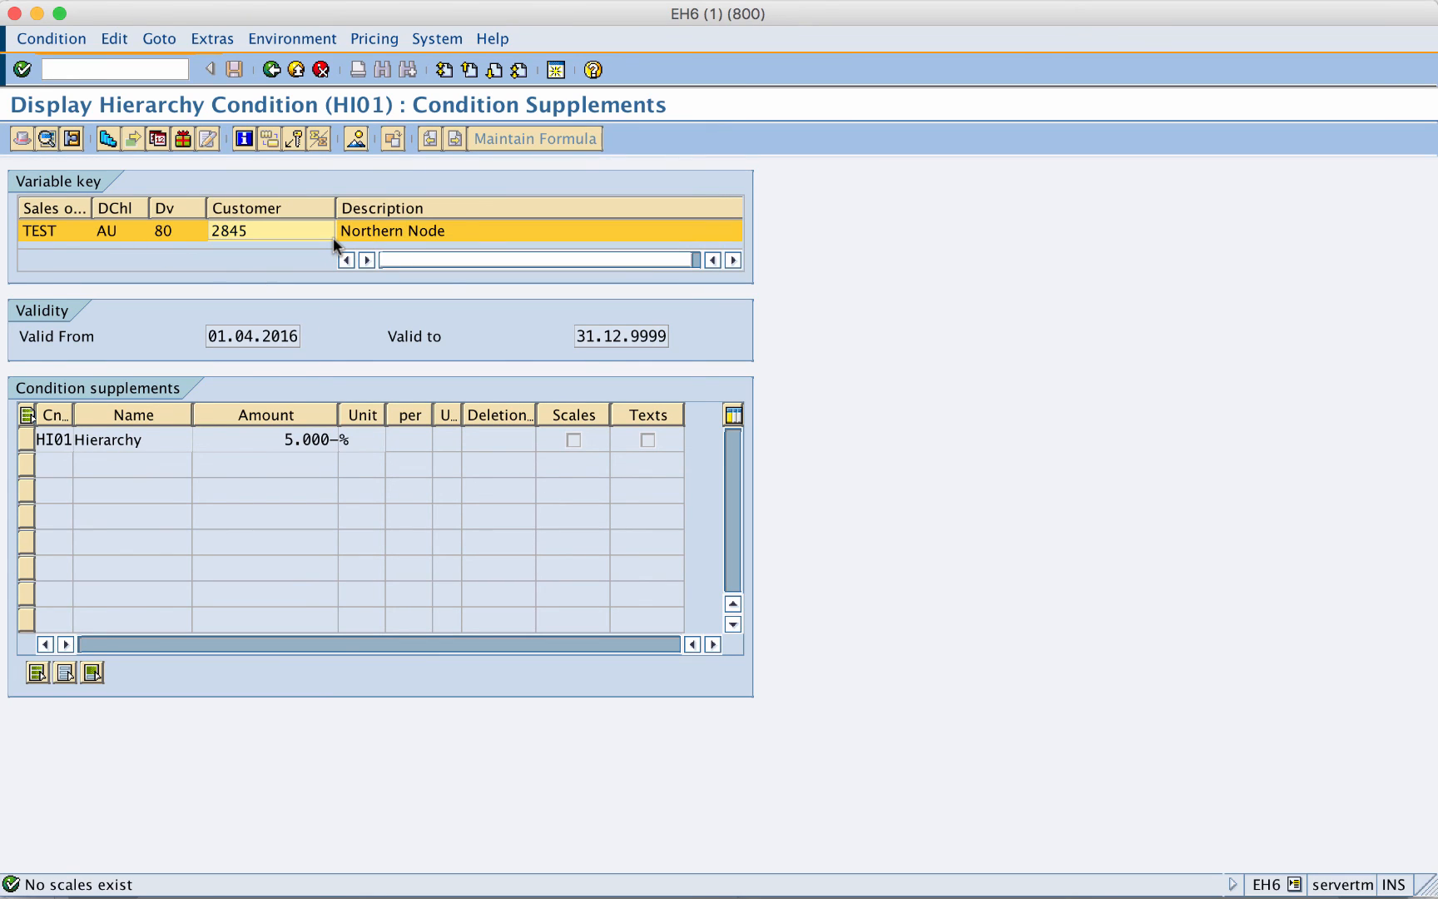
- Return to the order's pricing conditions (net 1.77 AUD) and save the order
{"action": "right_click", "coordinate": [276, 72]}
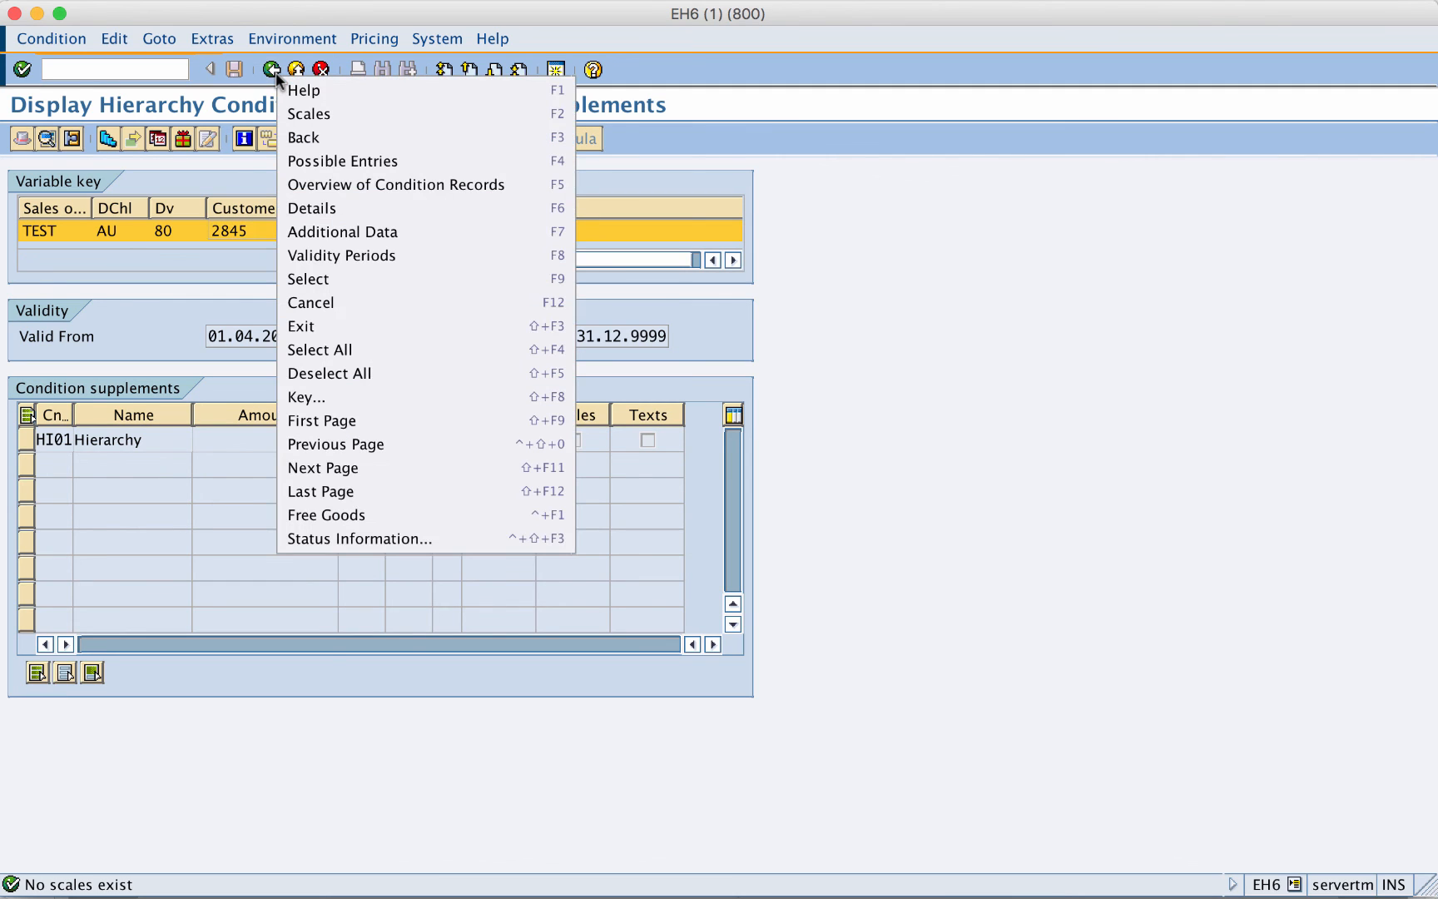
{"action": "left_click", "coordinate": [272, 70]}
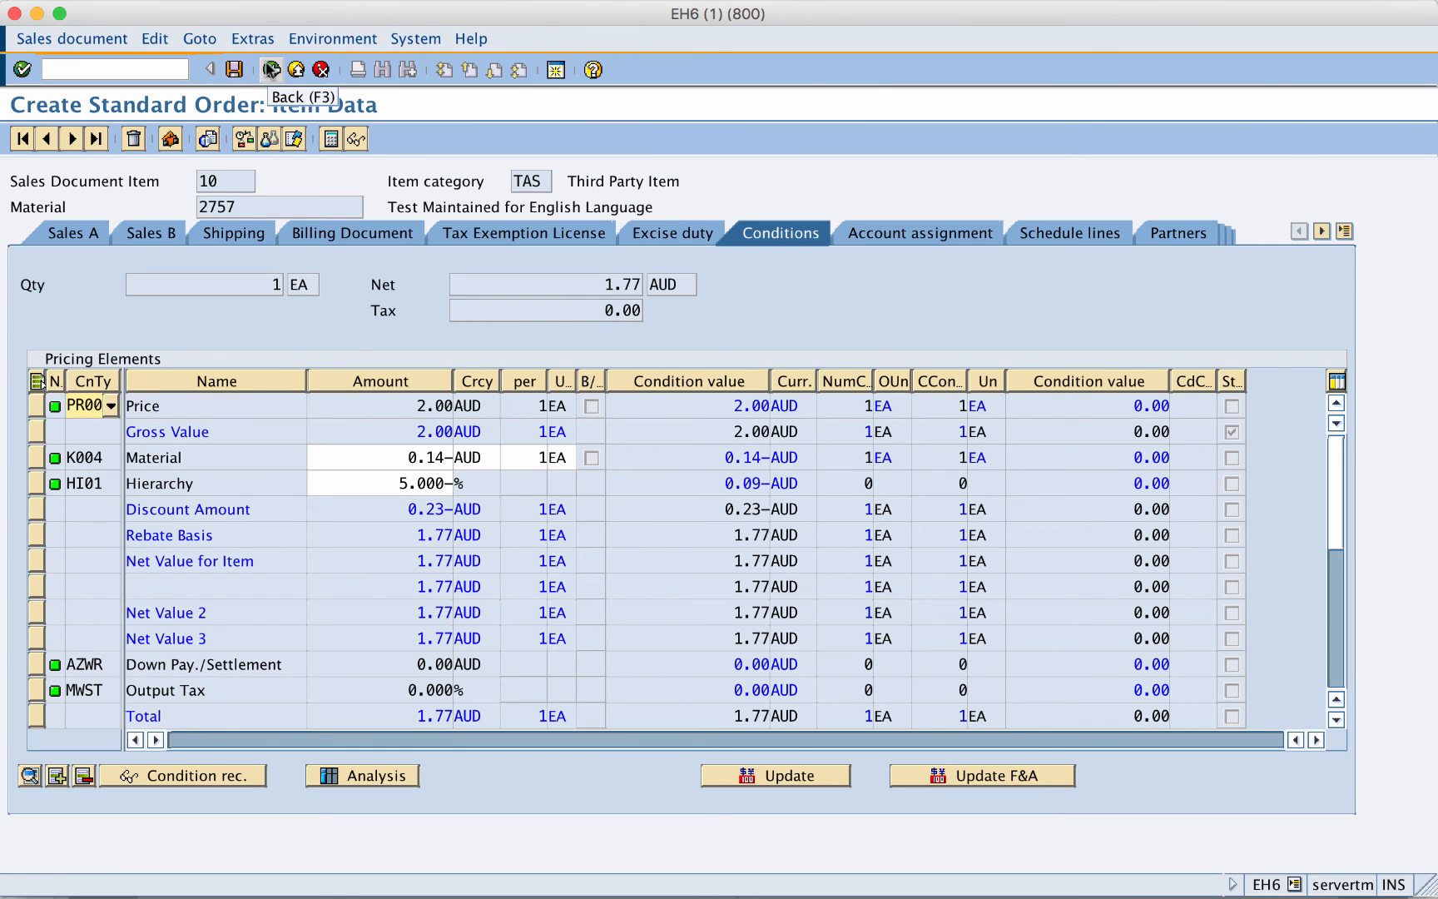
{"action": "left_click", "coordinate": [241, 73]}
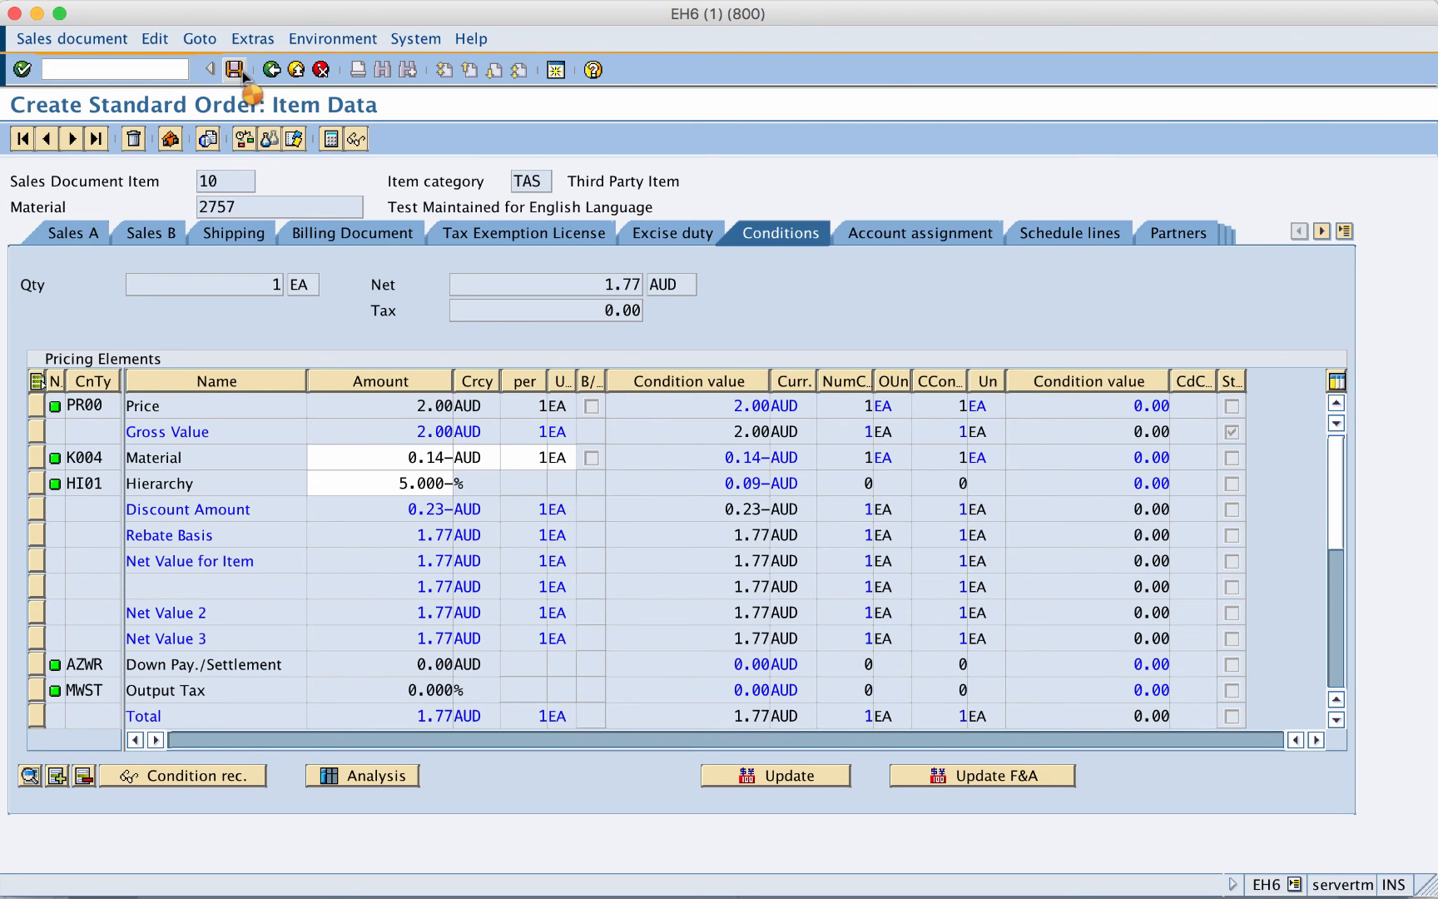
- Display the customer hierarchy in VDH1 and select the Sydney customer node 2747
{"action": "left_click", "coordinate": [127, 71]}
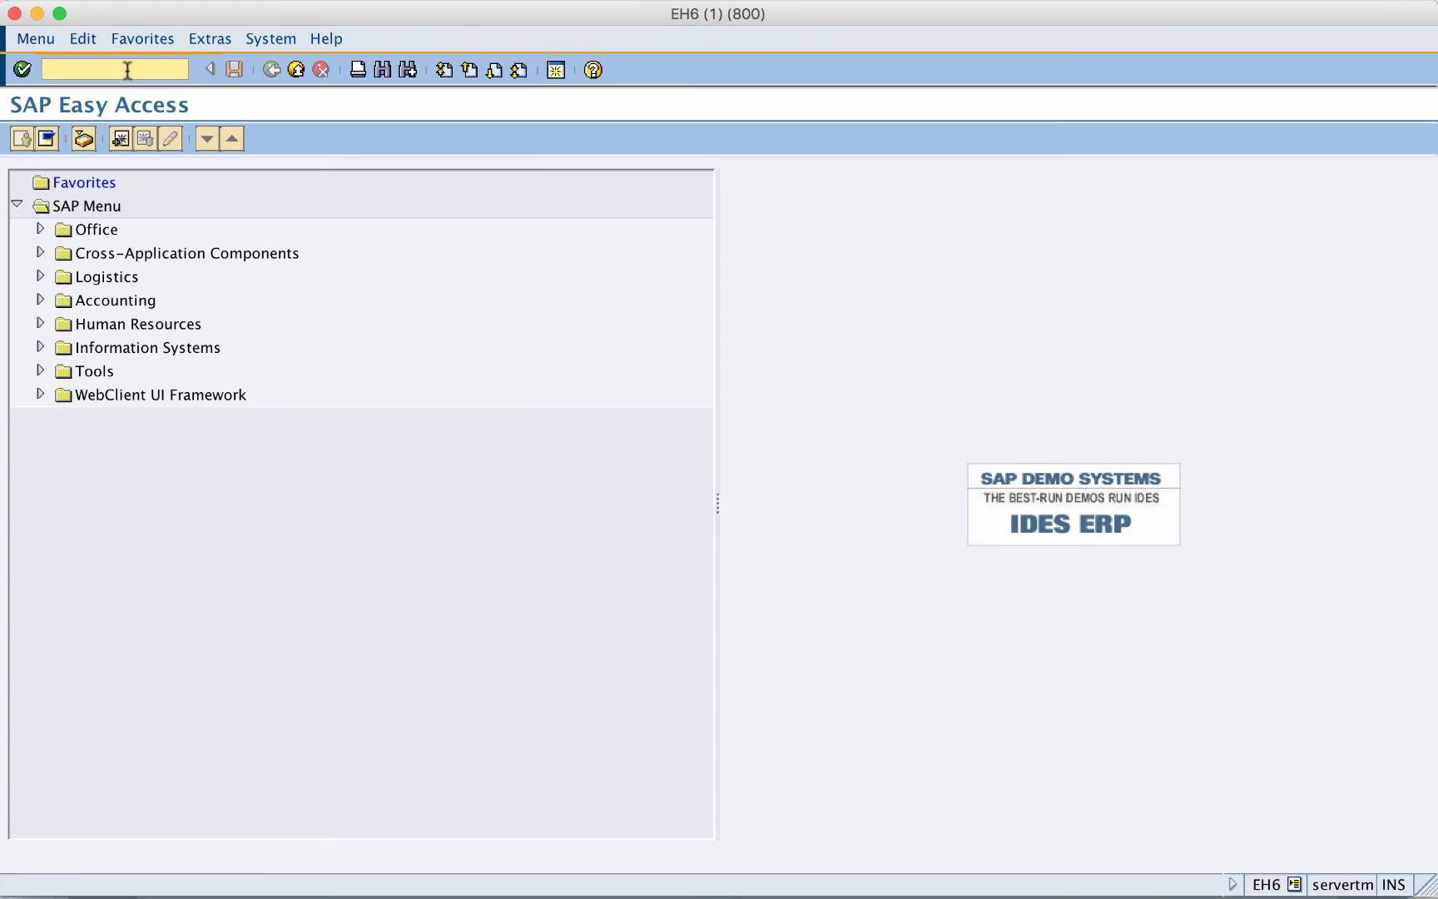
{"action": "type", "text": "VD"}
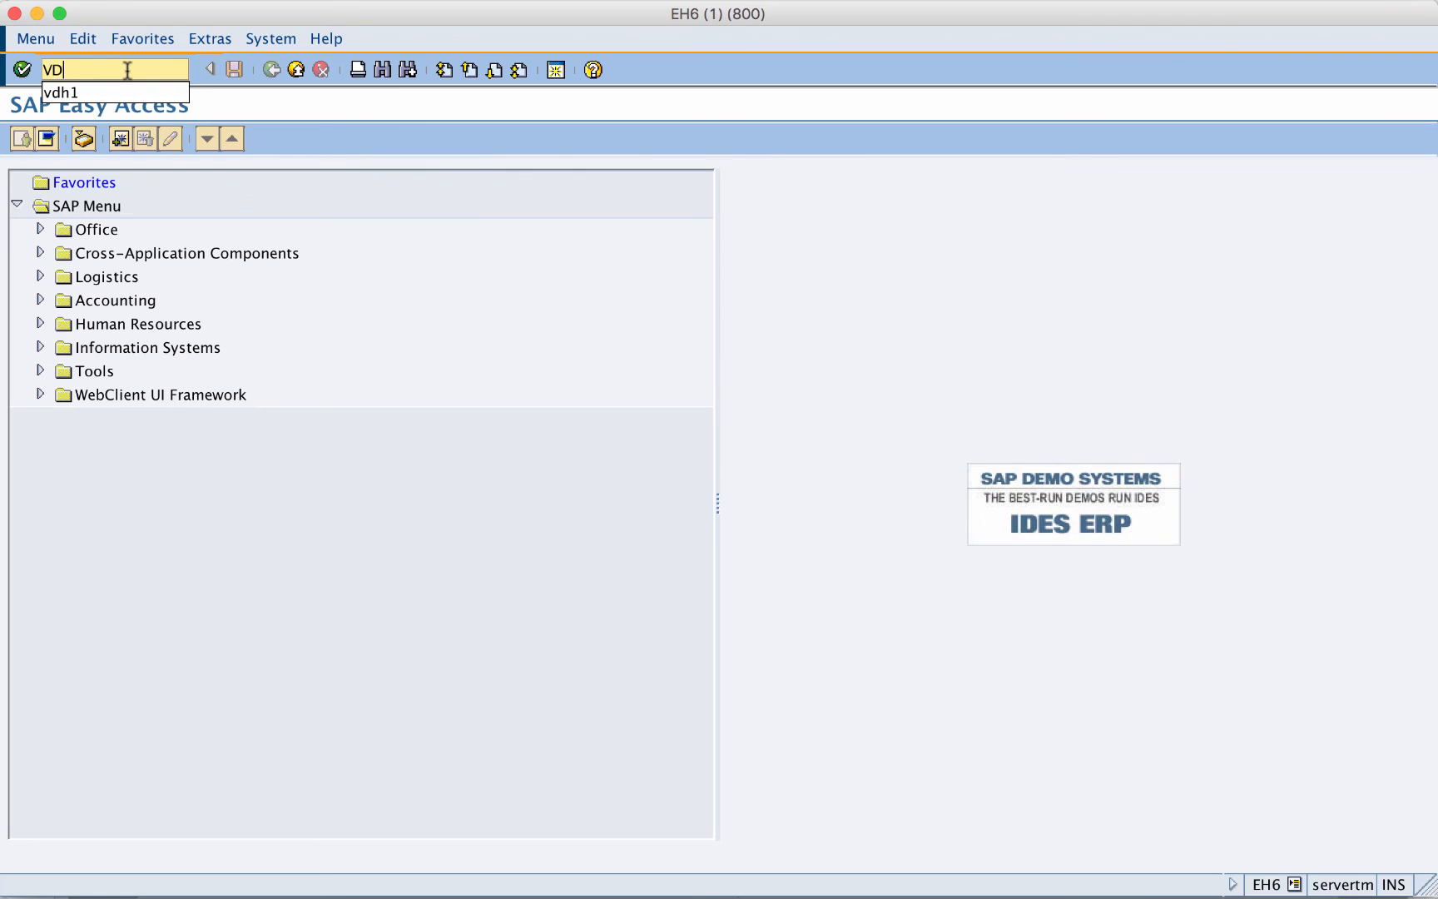
{"action": "type", "text": "H1"}
{"action": "key", "text": "Return"}
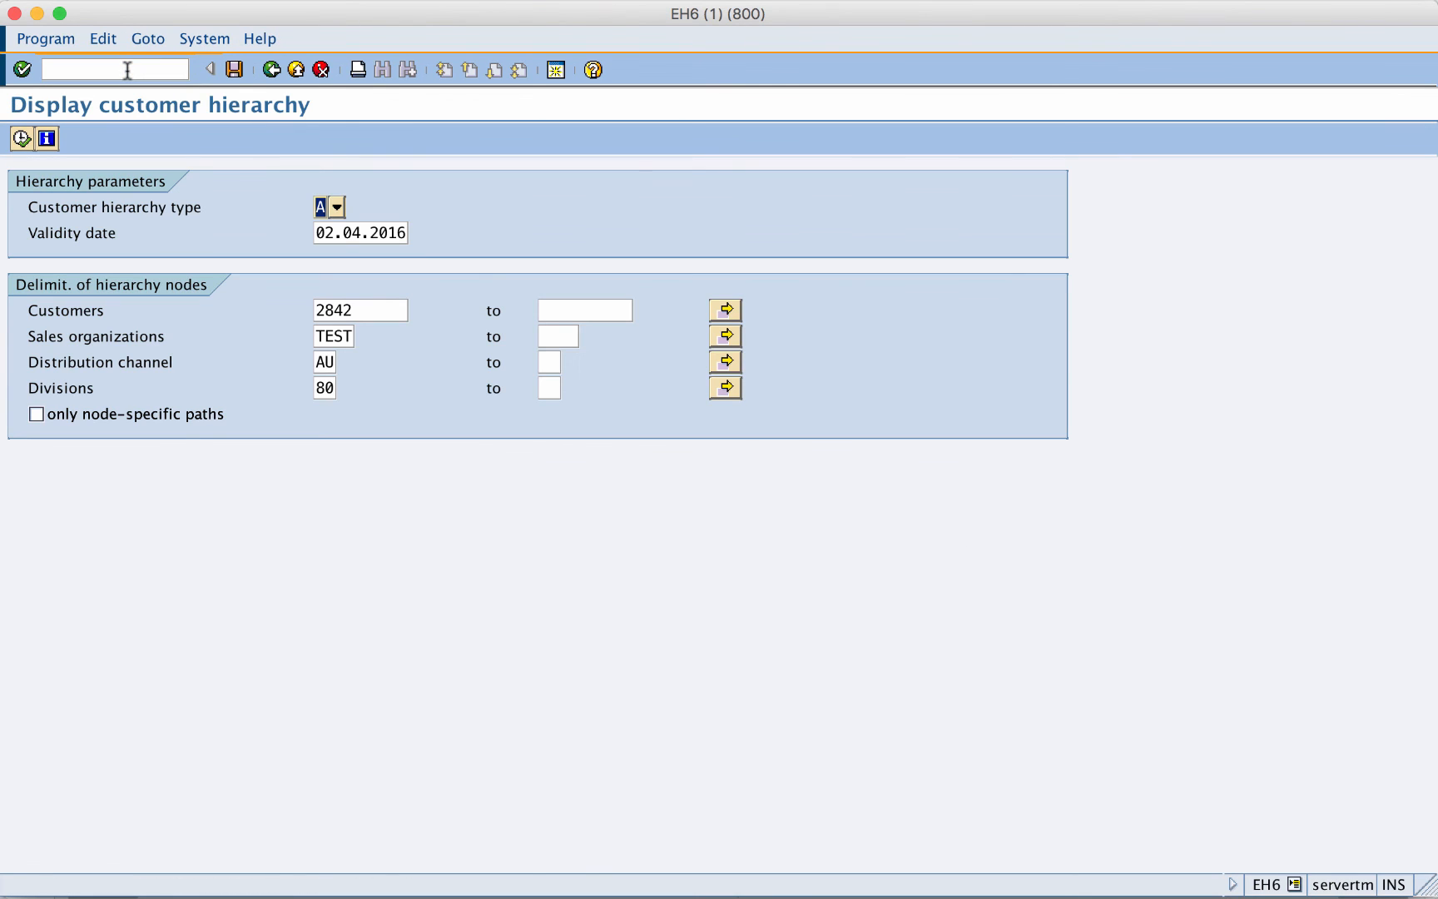
{"action": "left_click", "coordinate": [27, 139]}
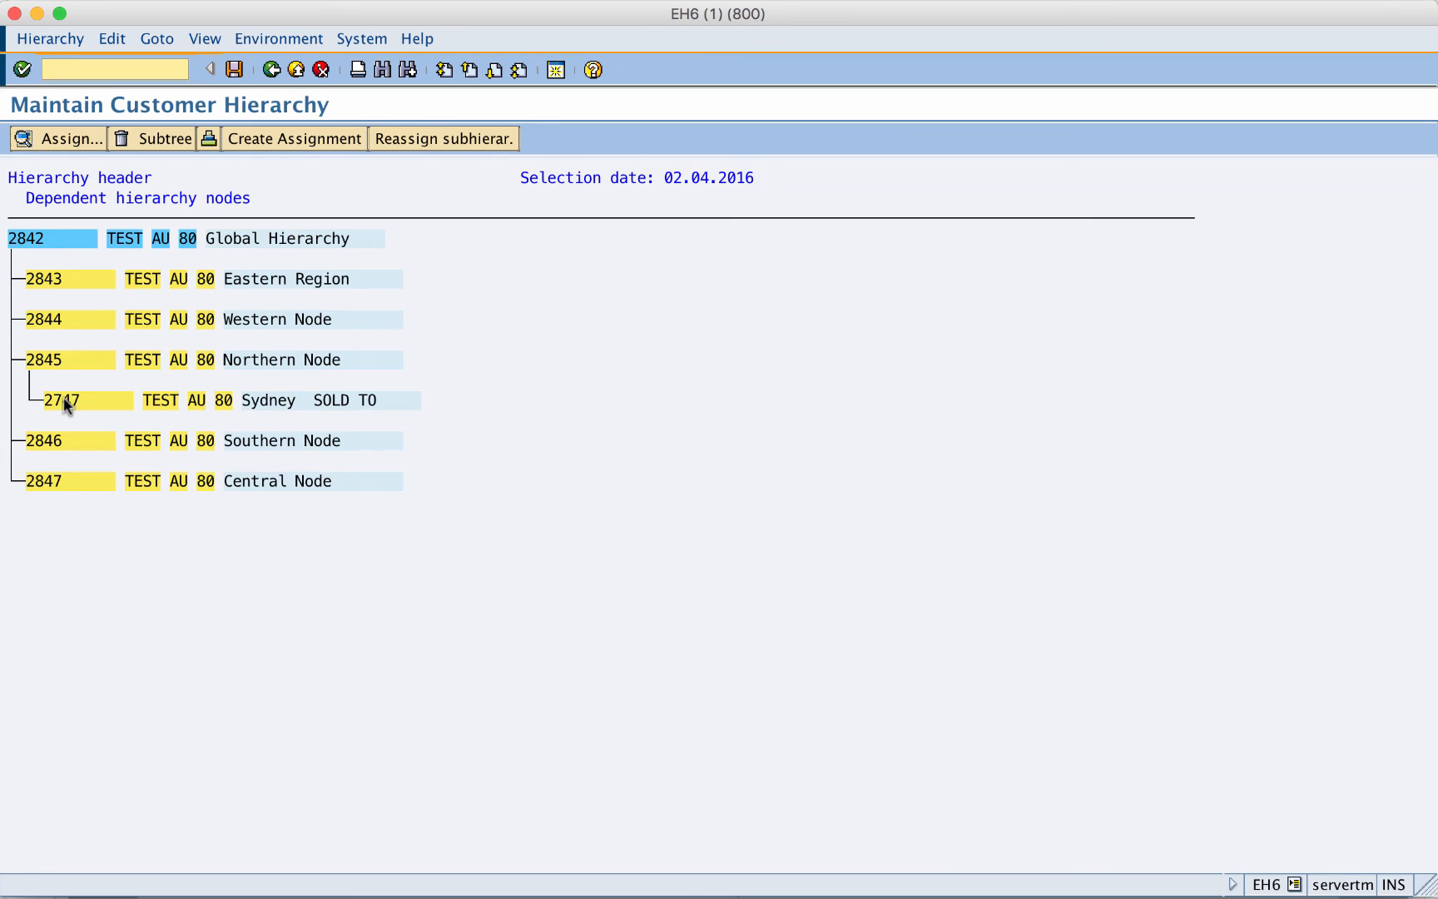
{"action": "left_click", "coordinate": [64, 400]}
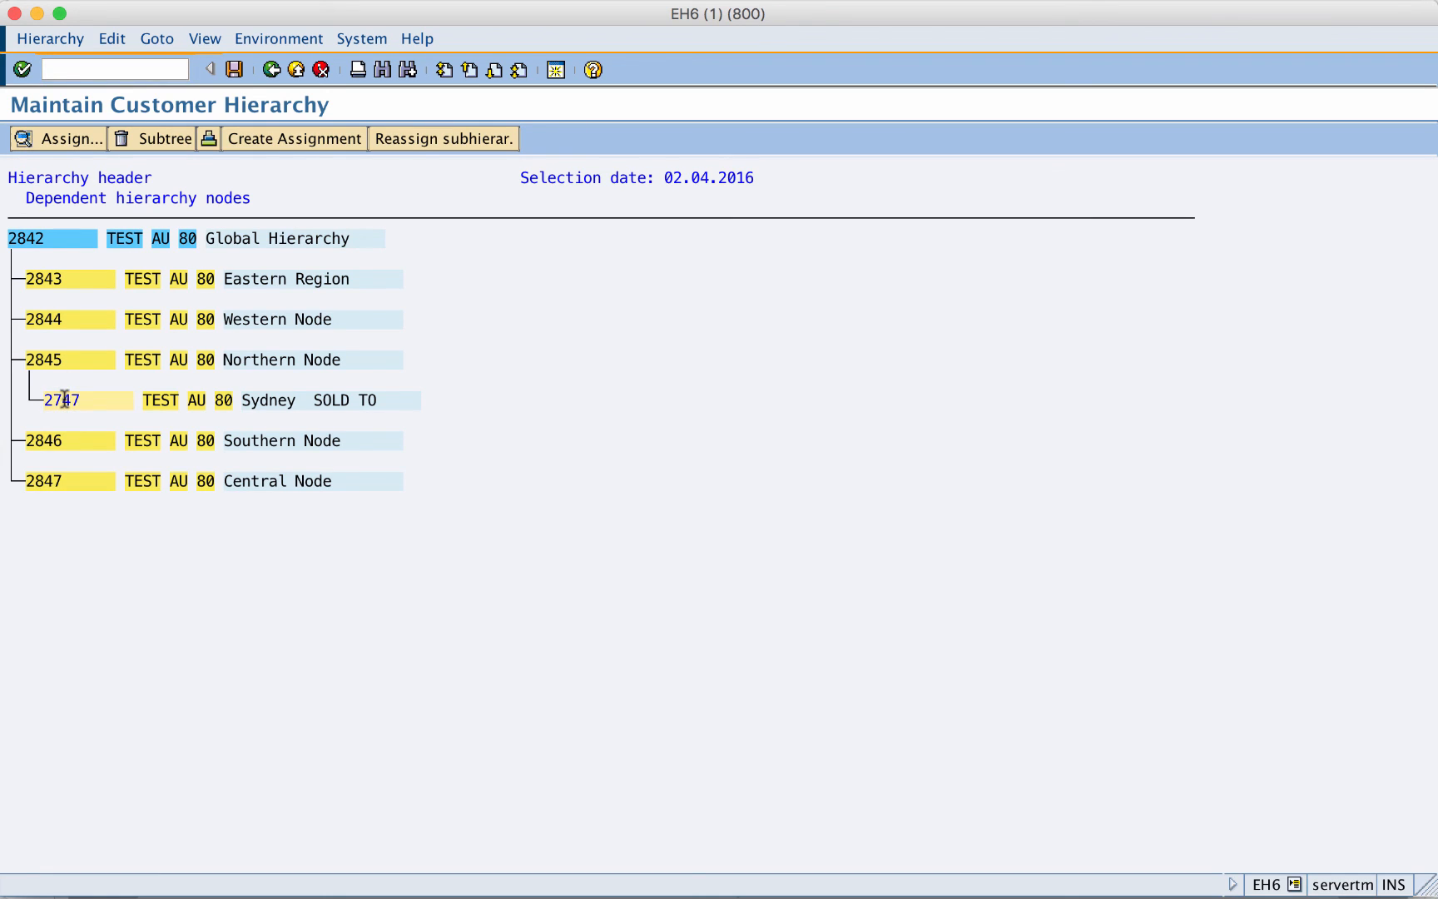
{"action": "right_click", "coordinate": [58, 399]}
{"action": "left_click", "coordinate": [60, 400]}
{"action": "double_click", "coordinate": [66, 400]}
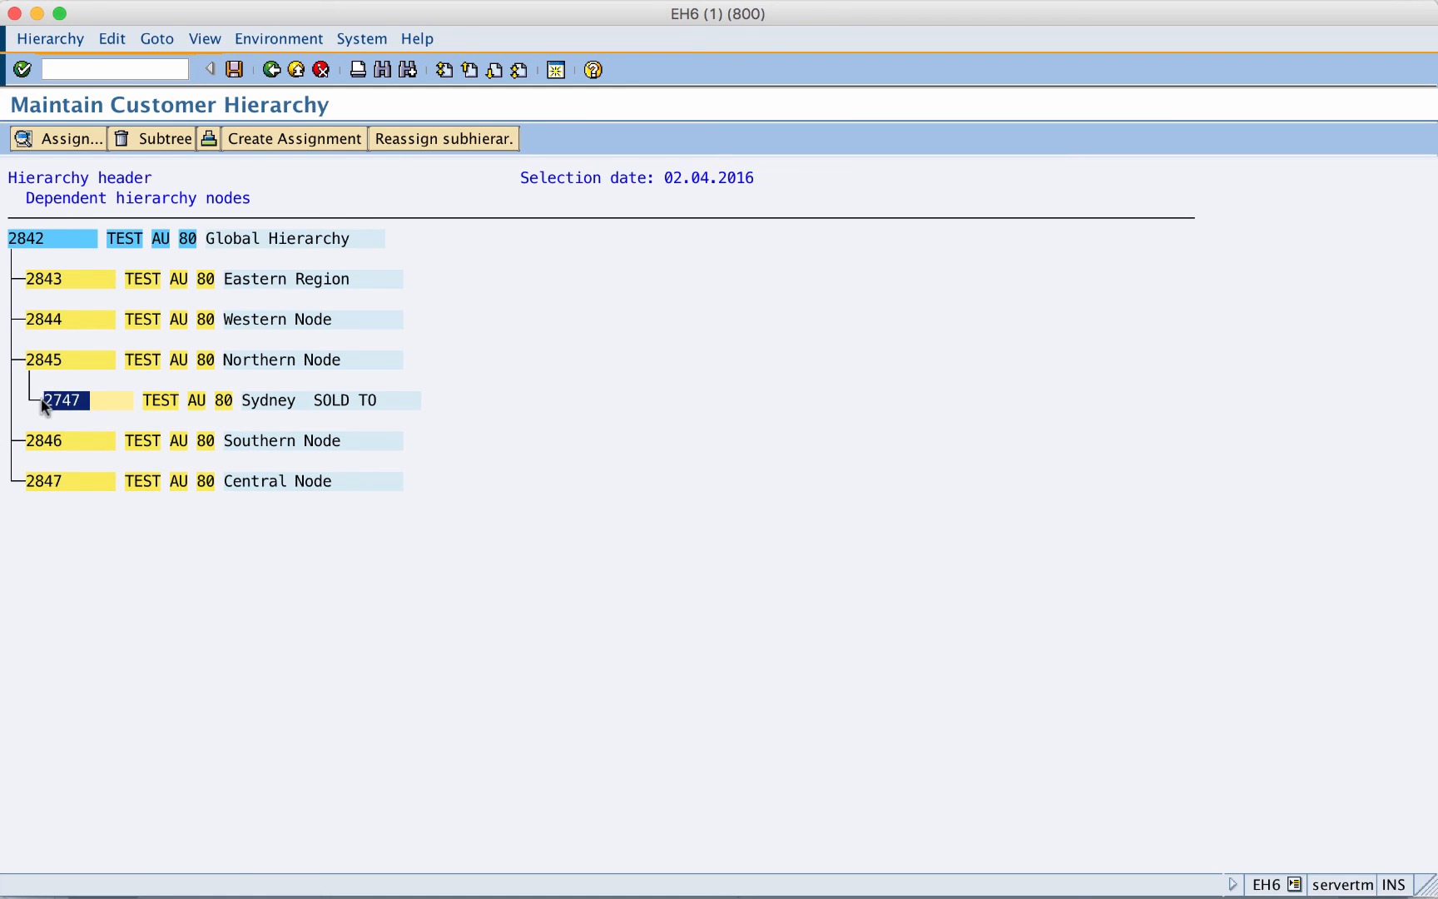
- Reassign node 2747 directly under Global Hierarchy 2842
{"action": "left_click", "coordinate": [407, 139]}
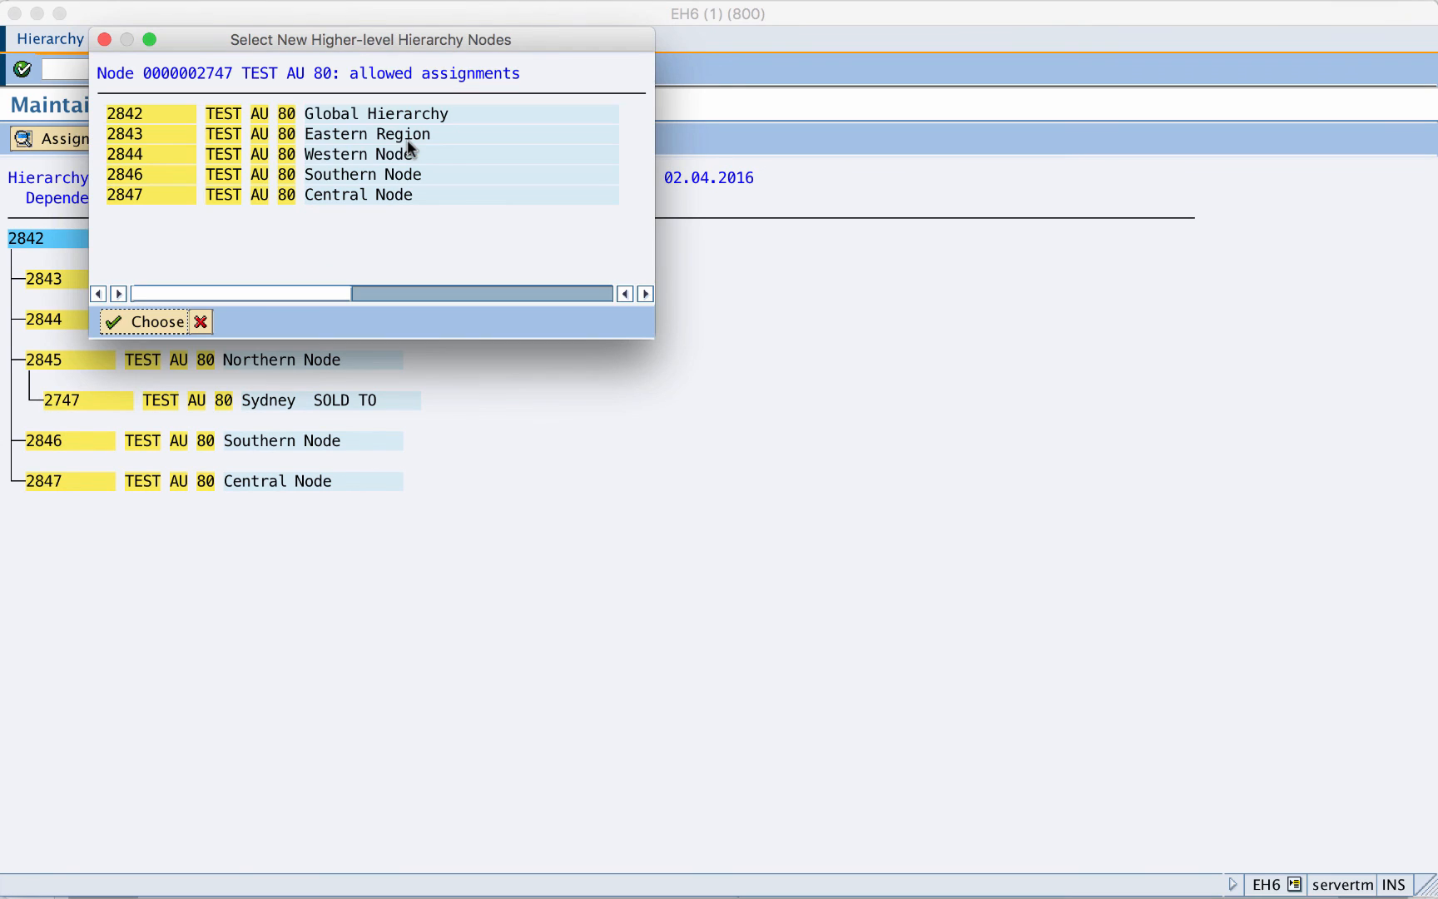
{"action": "left_click", "coordinate": [129, 115]}
{"action": "double_click", "coordinate": [137, 114]}
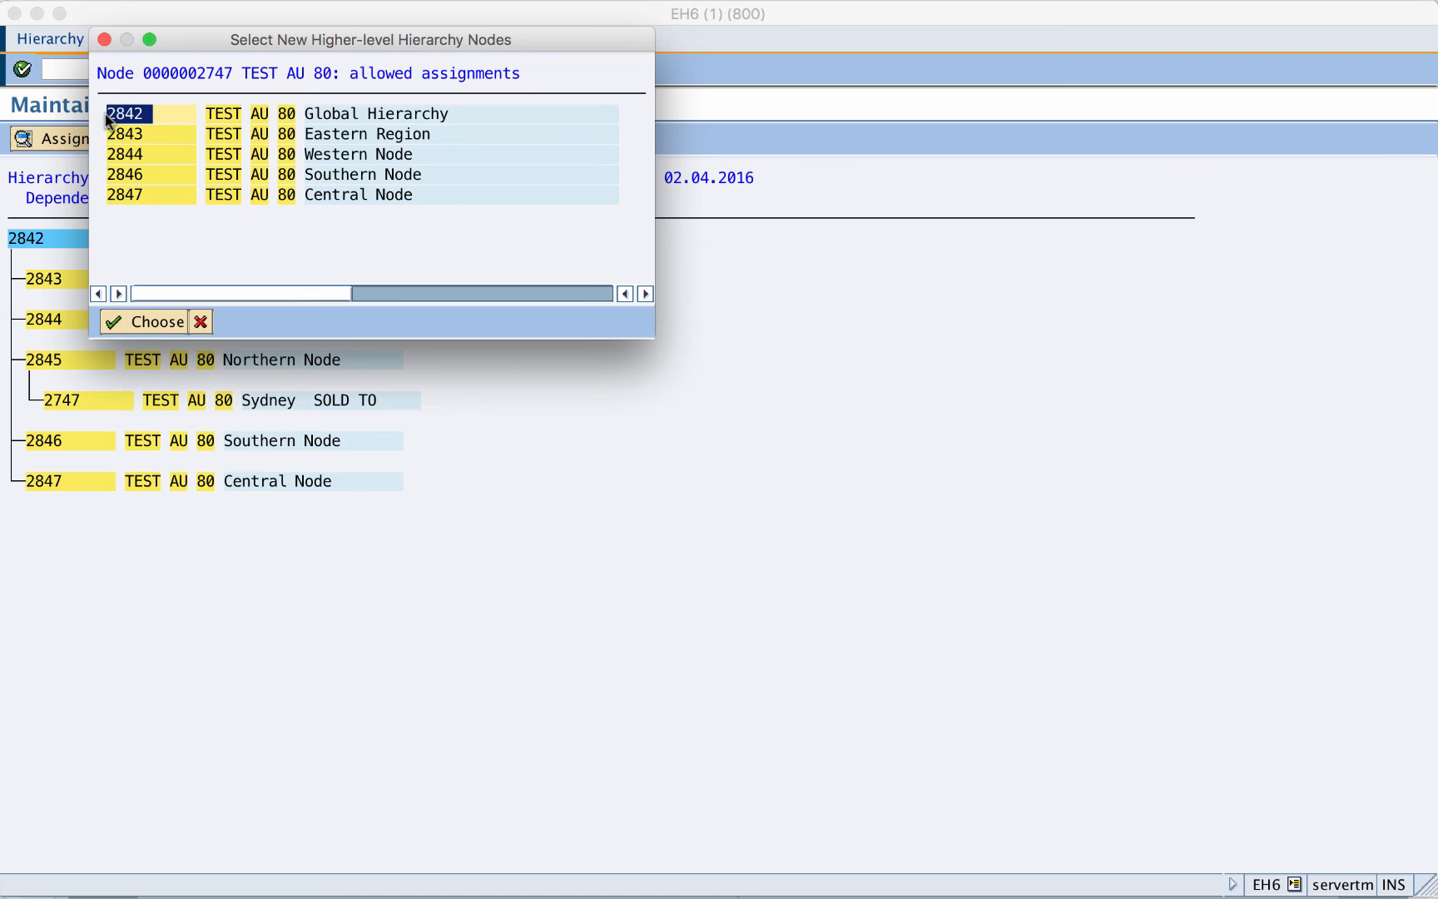
{"action": "left_click", "coordinate": [139, 325]}
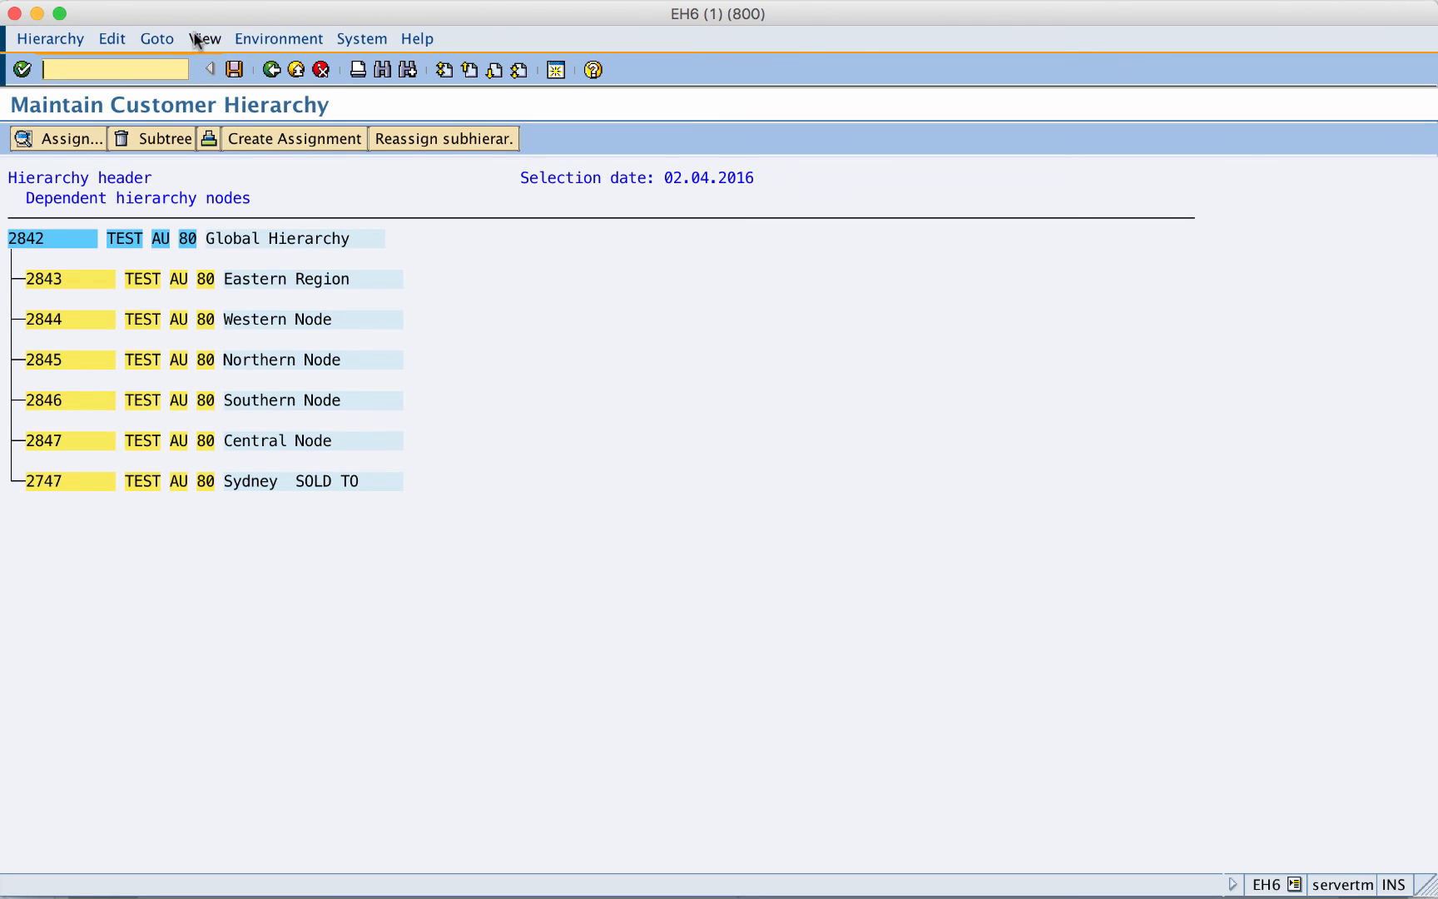
- Update the hierarchy's pricing attributes for all assignments and save the hierarchy
{"action": "left_click", "coordinate": [122, 40]}
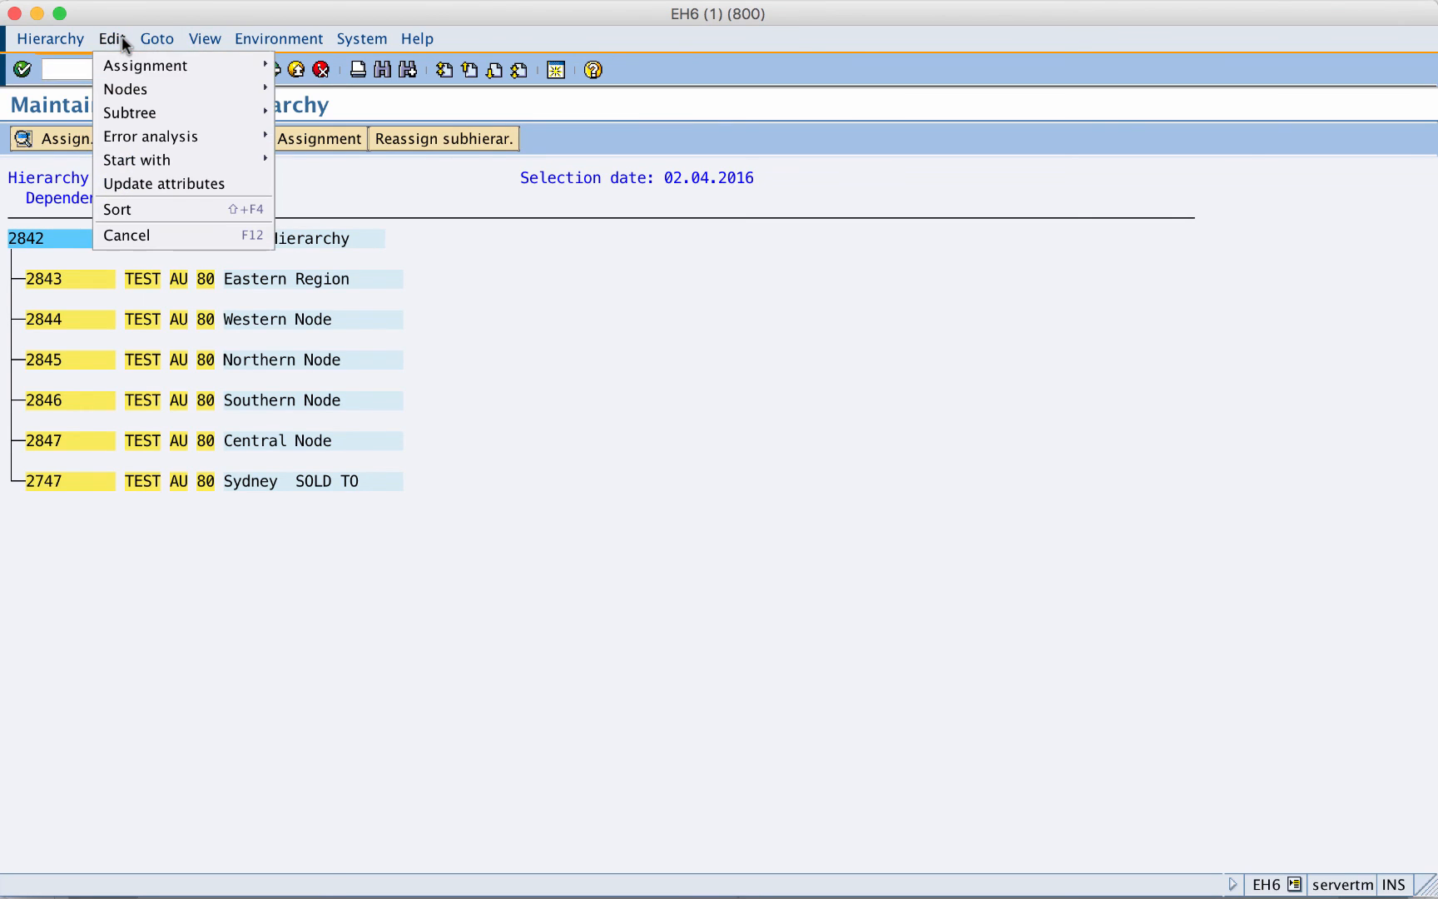
{"action": "left_click", "coordinate": [145, 179]}
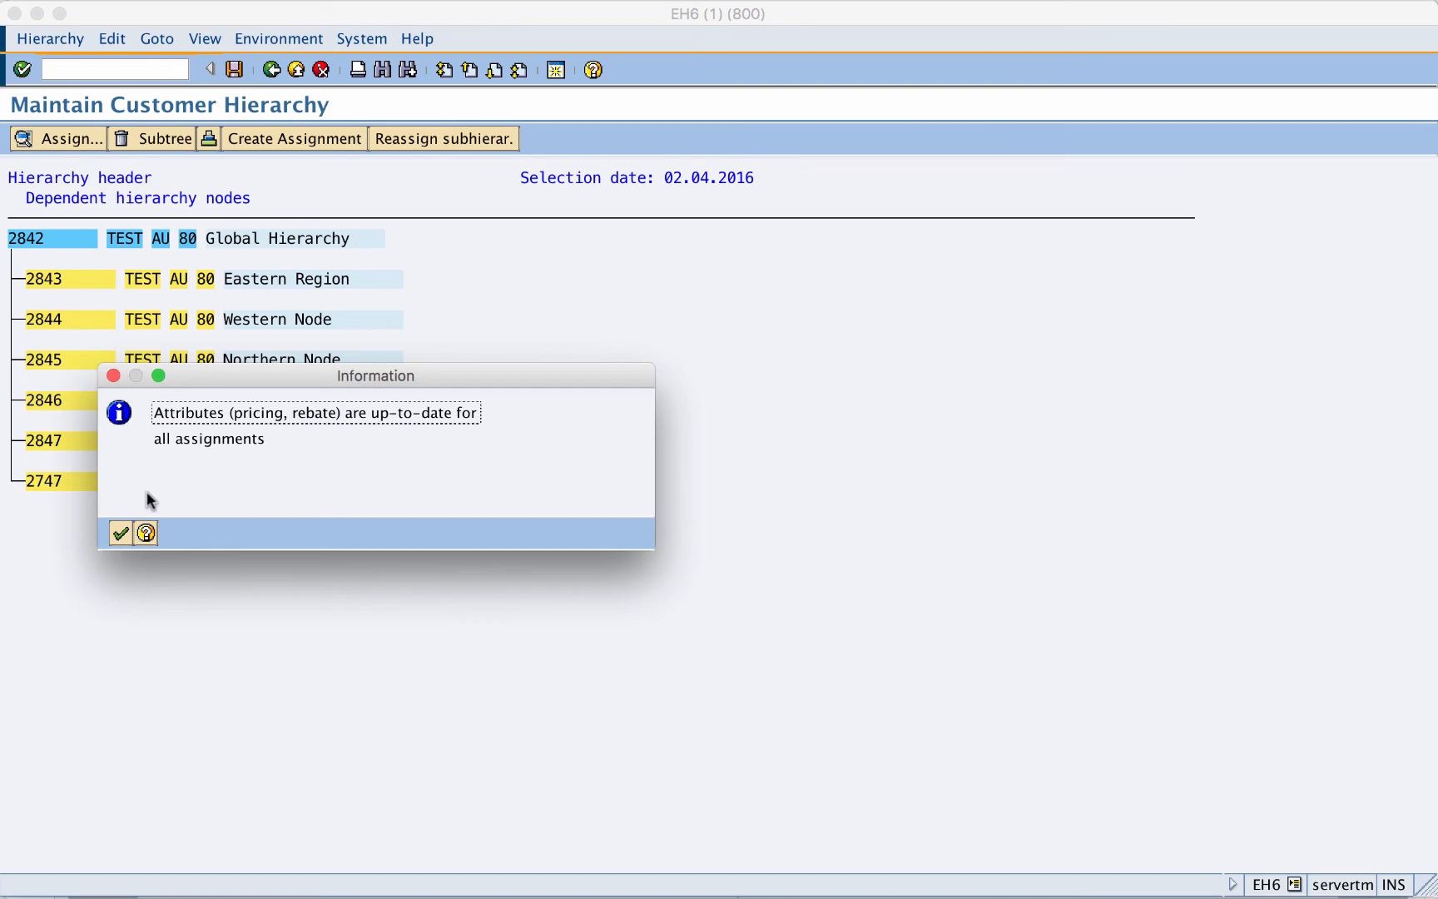
{"action": "left_click", "coordinate": [121, 533]}
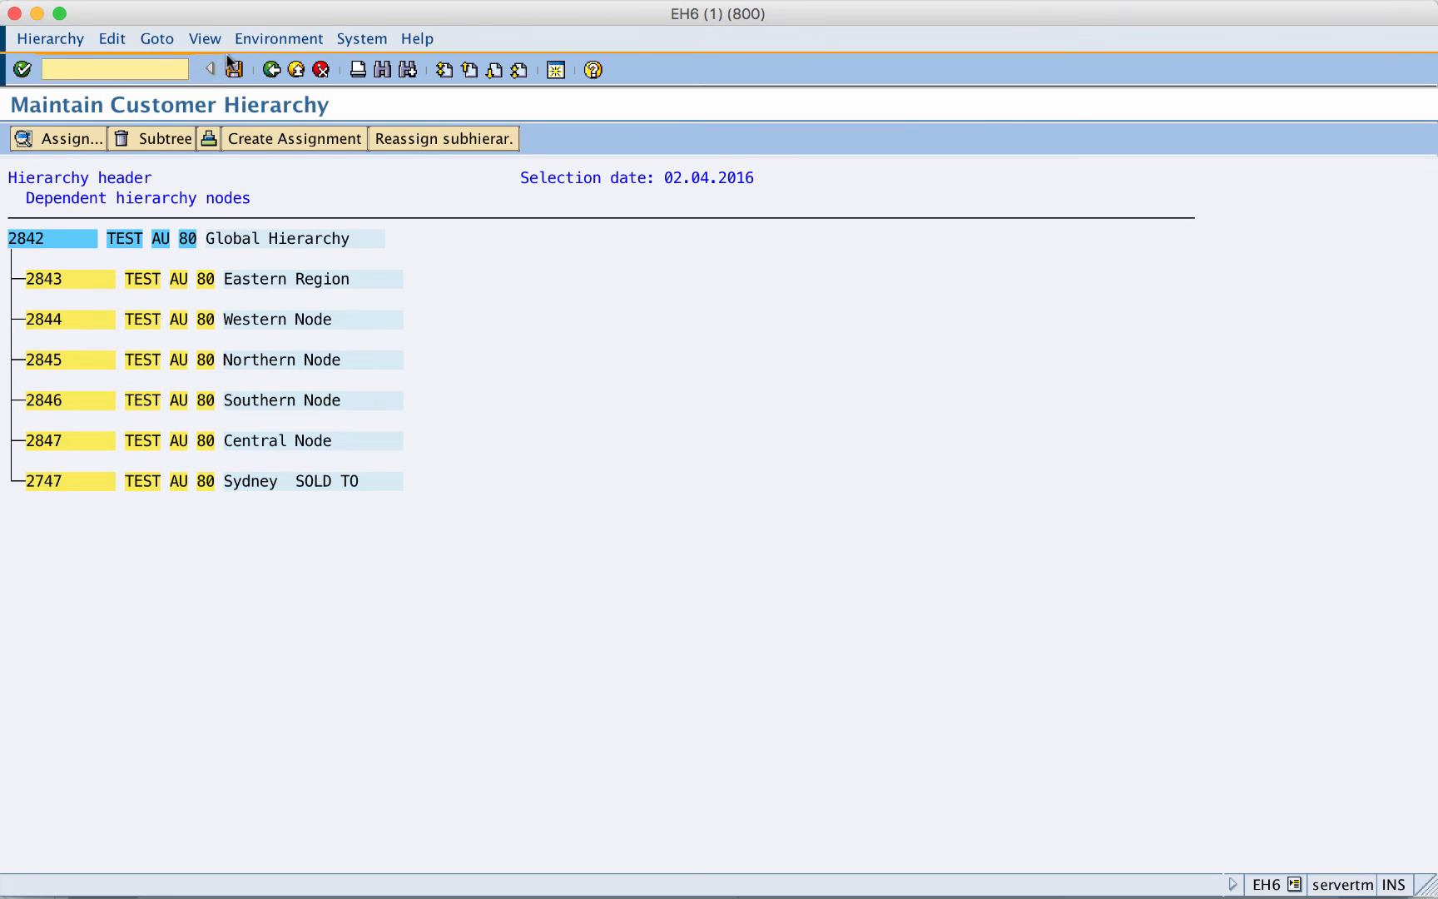
{"action": "left_click", "coordinate": [233, 69]}
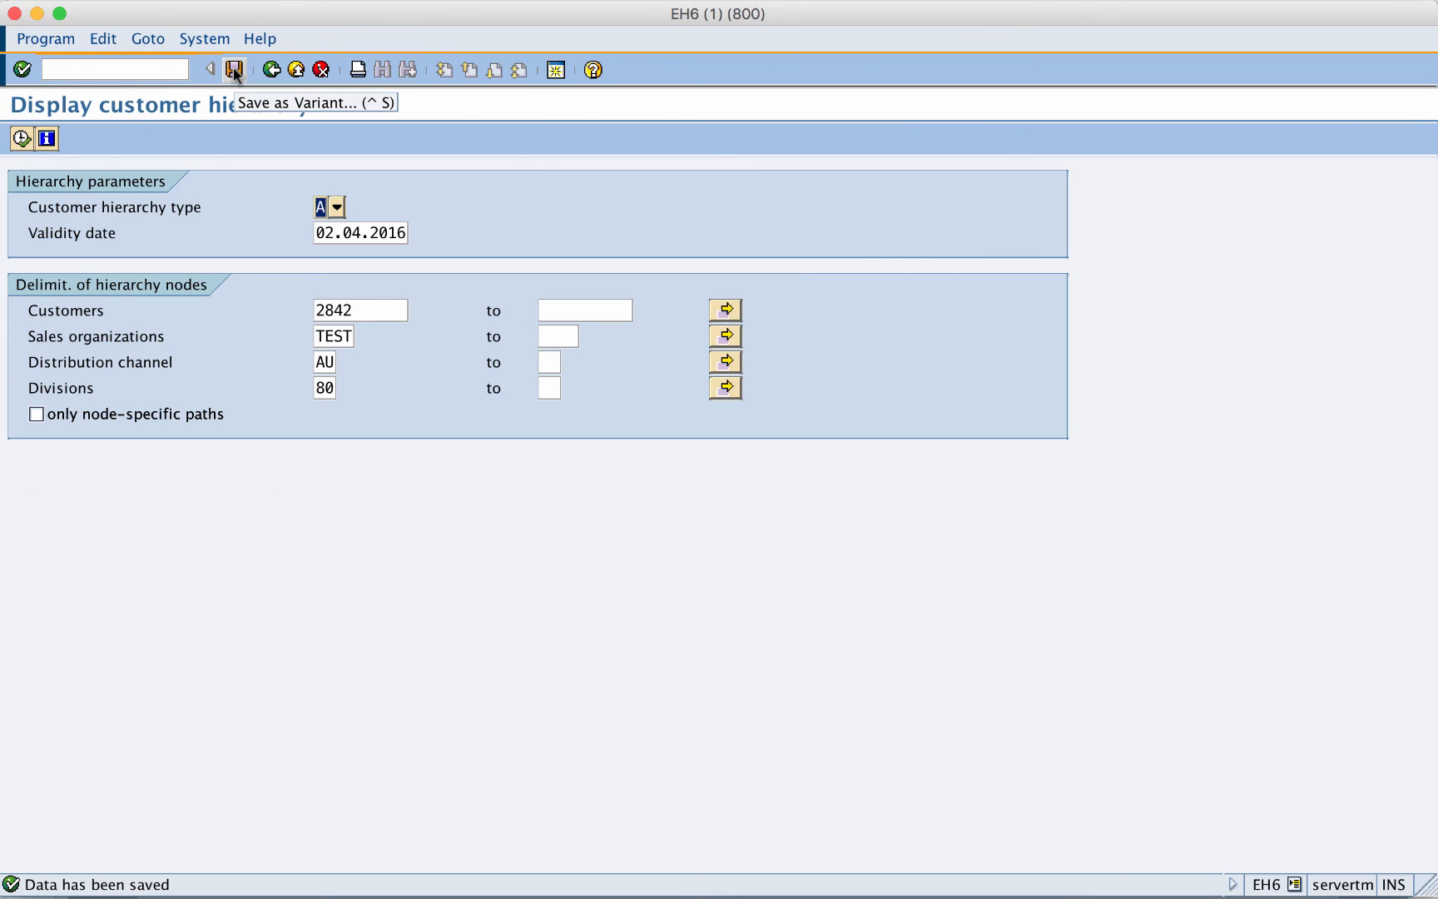
- Start a VA01 order with sold-to and ship-to 2747 and PO number TESTPO5
{"action": "left_click", "coordinate": [271, 69]}
{"action": "left_click", "coordinate": [110, 69]}
{"action": "type", "text": "va01"}
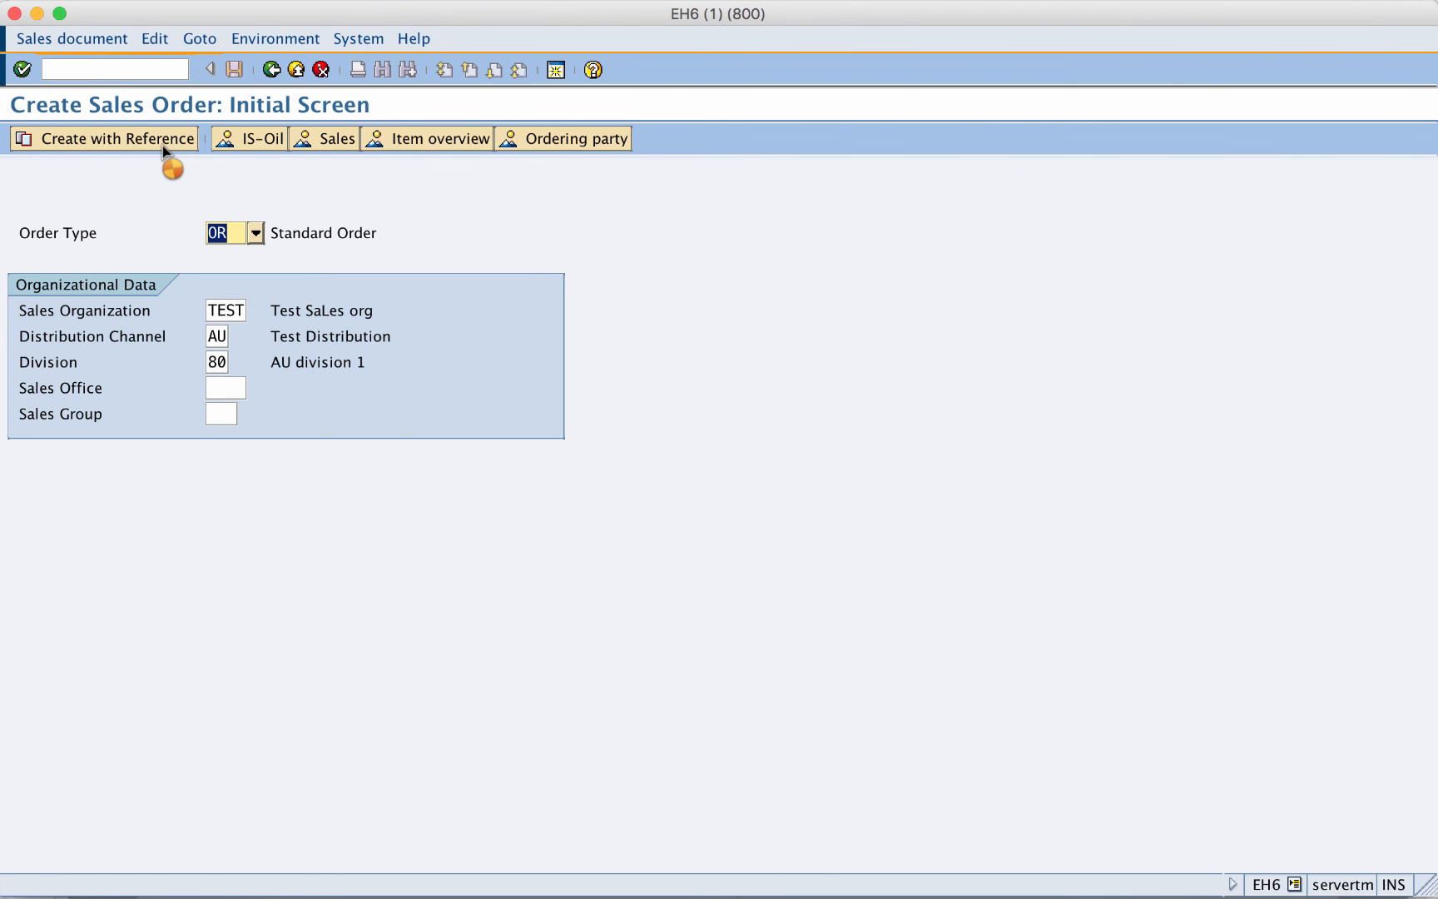
{"action": "type", "text": "2747"}
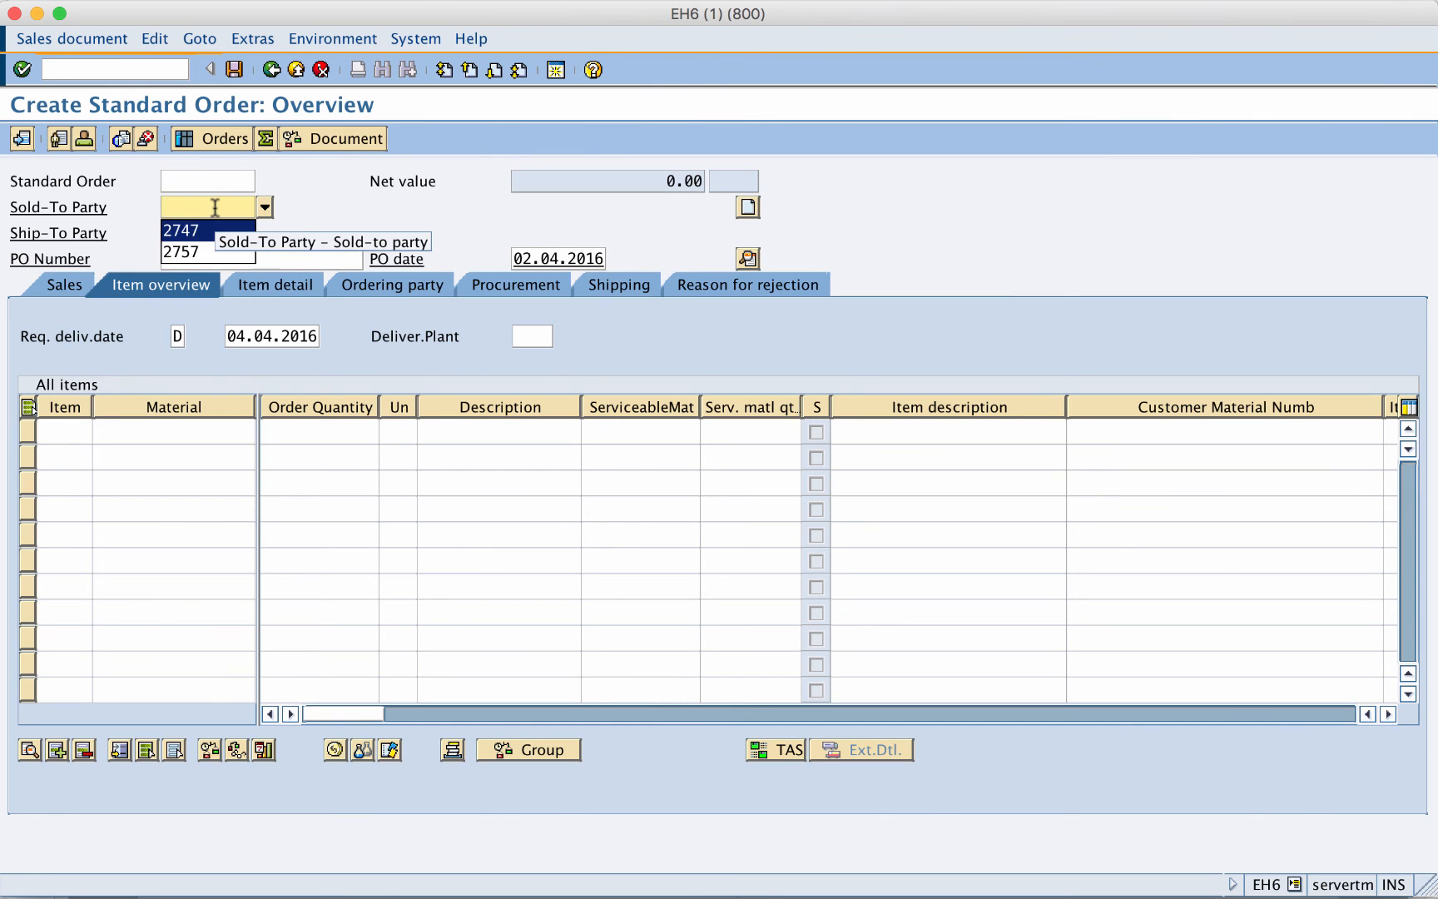
{"action": "key", "text": "Tab"}
{"action": "key", "text": "Down"}
{"action": "key", "text": "Return"}
{"action": "key", "text": "Tab"}
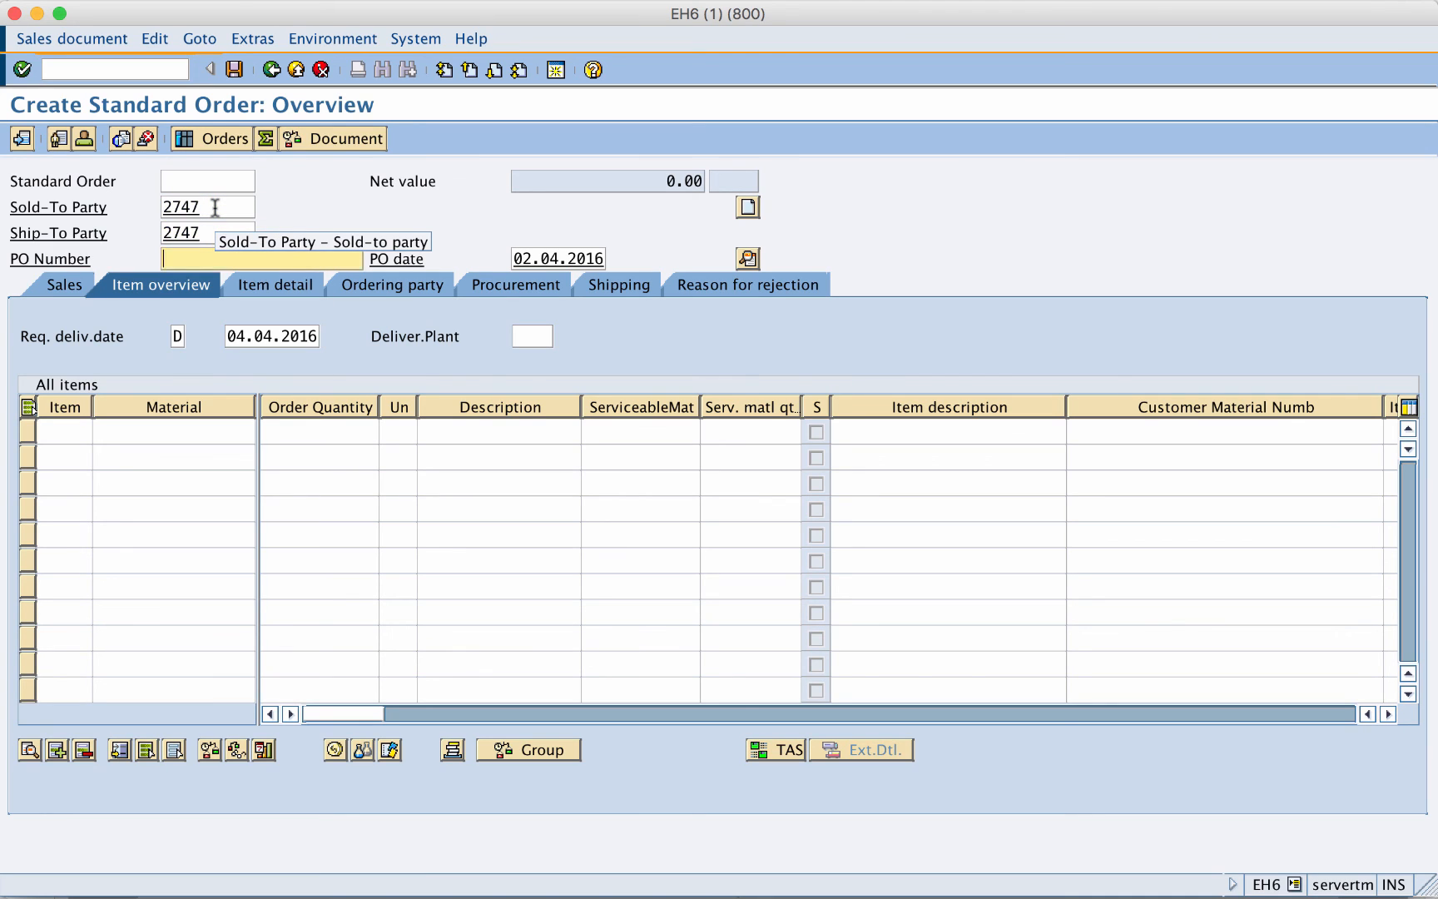
{"action": "key", "text": "Down"}
{"action": "key", "text": "Down"}
{"action": "key", "text": "Up"}
{"action": "key", "text": "Return"}
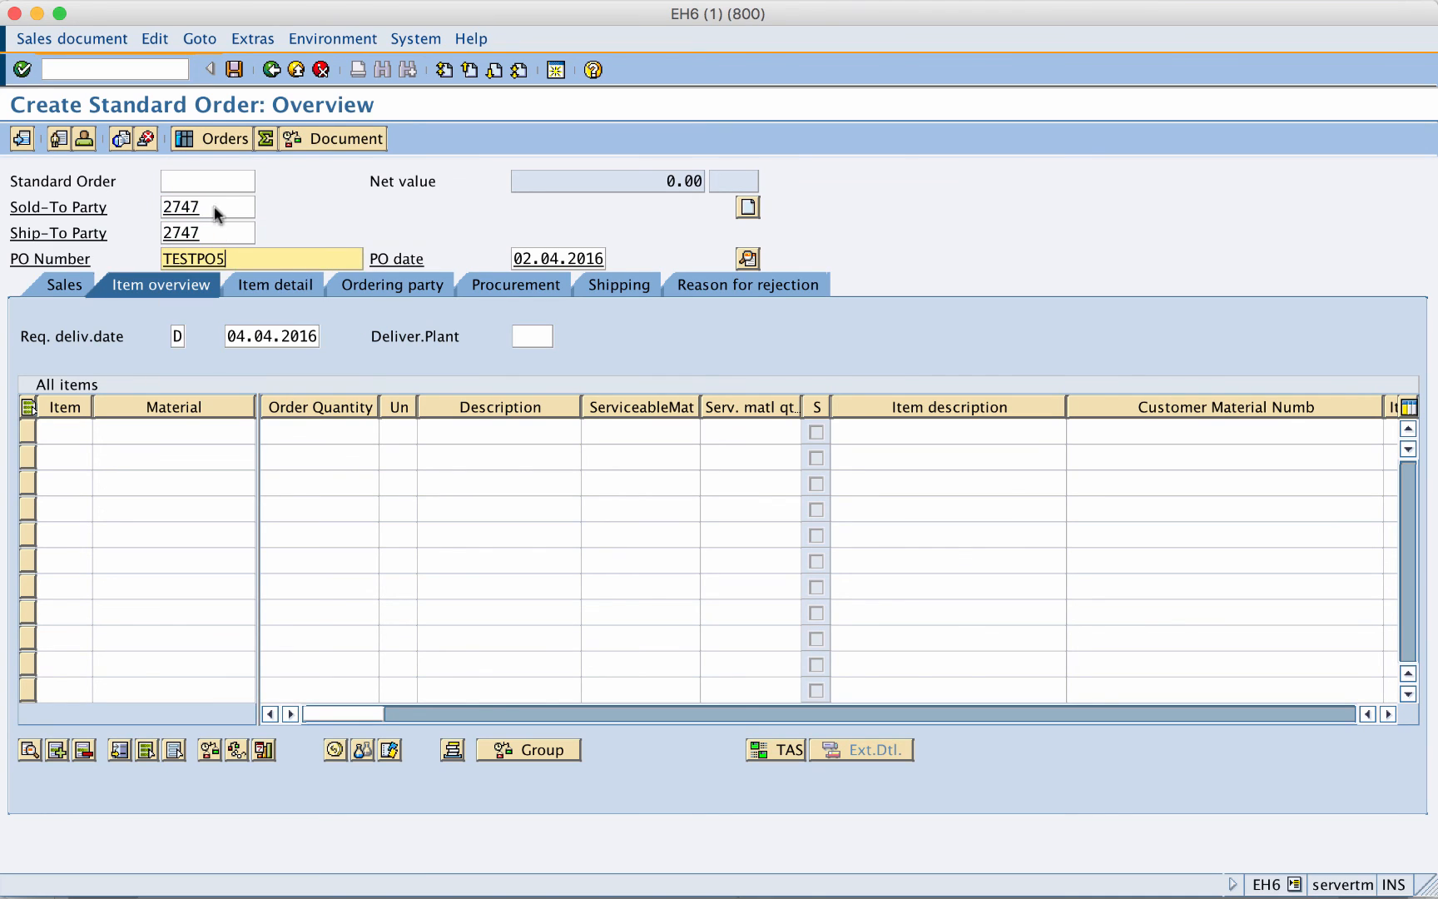
- Add material 2757 as item 10 and check its 10% HI01 pricing discount
{"action": "left_click", "coordinate": [141, 434]}
{"action": "key", "text": "Down"}
{"action": "key", "text": "Down"}
{"action": "key", "text": "Return"}
{"action": "key", "text": "Tab"}
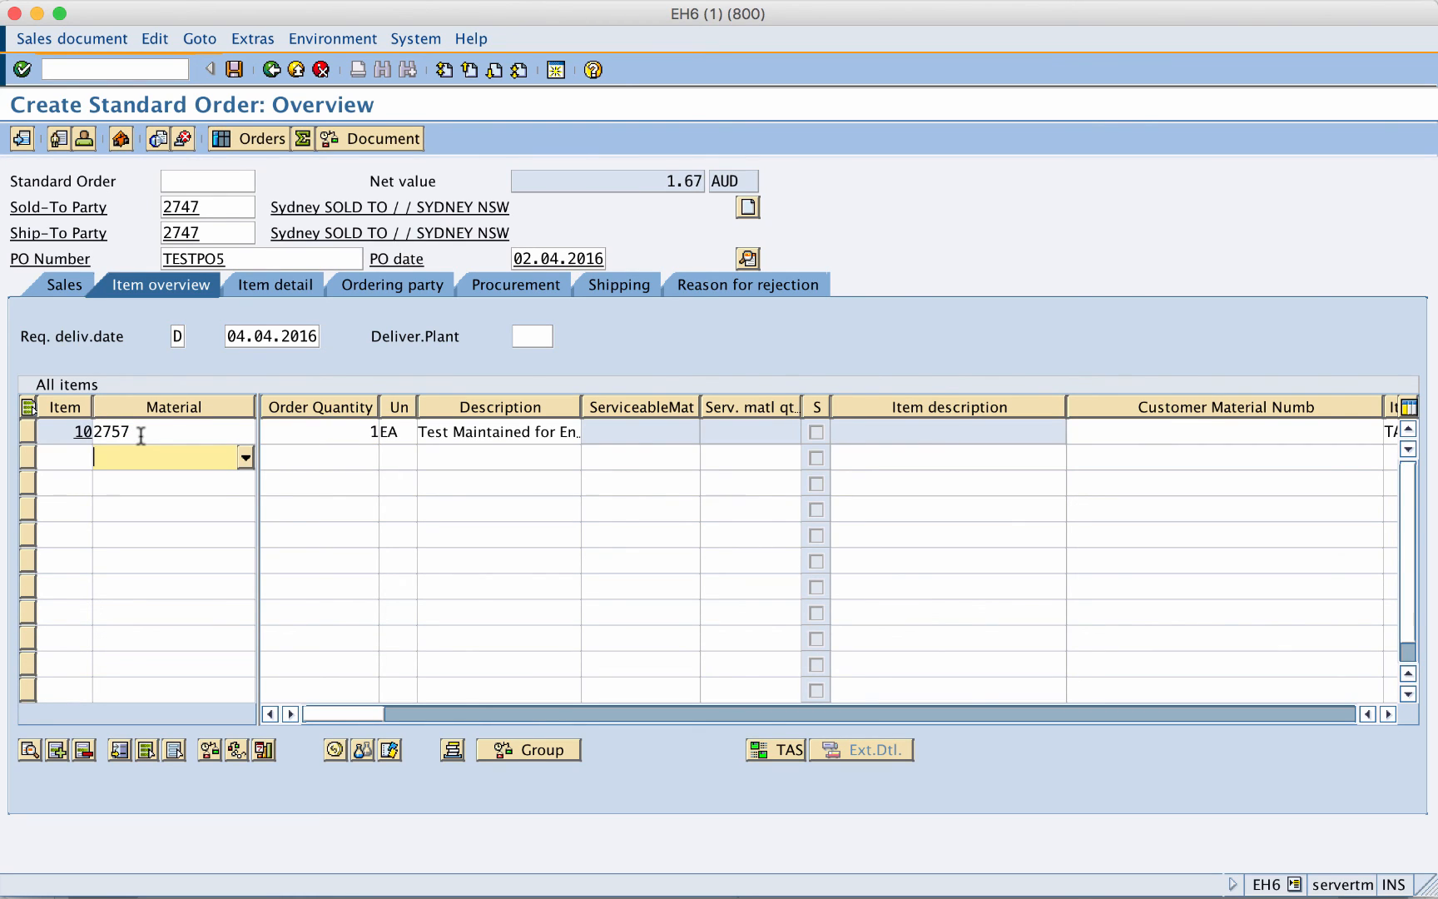
{"action": "left_click", "coordinate": [28, 433]}
{"action": "left_click", "coordinate": [342, 753]}
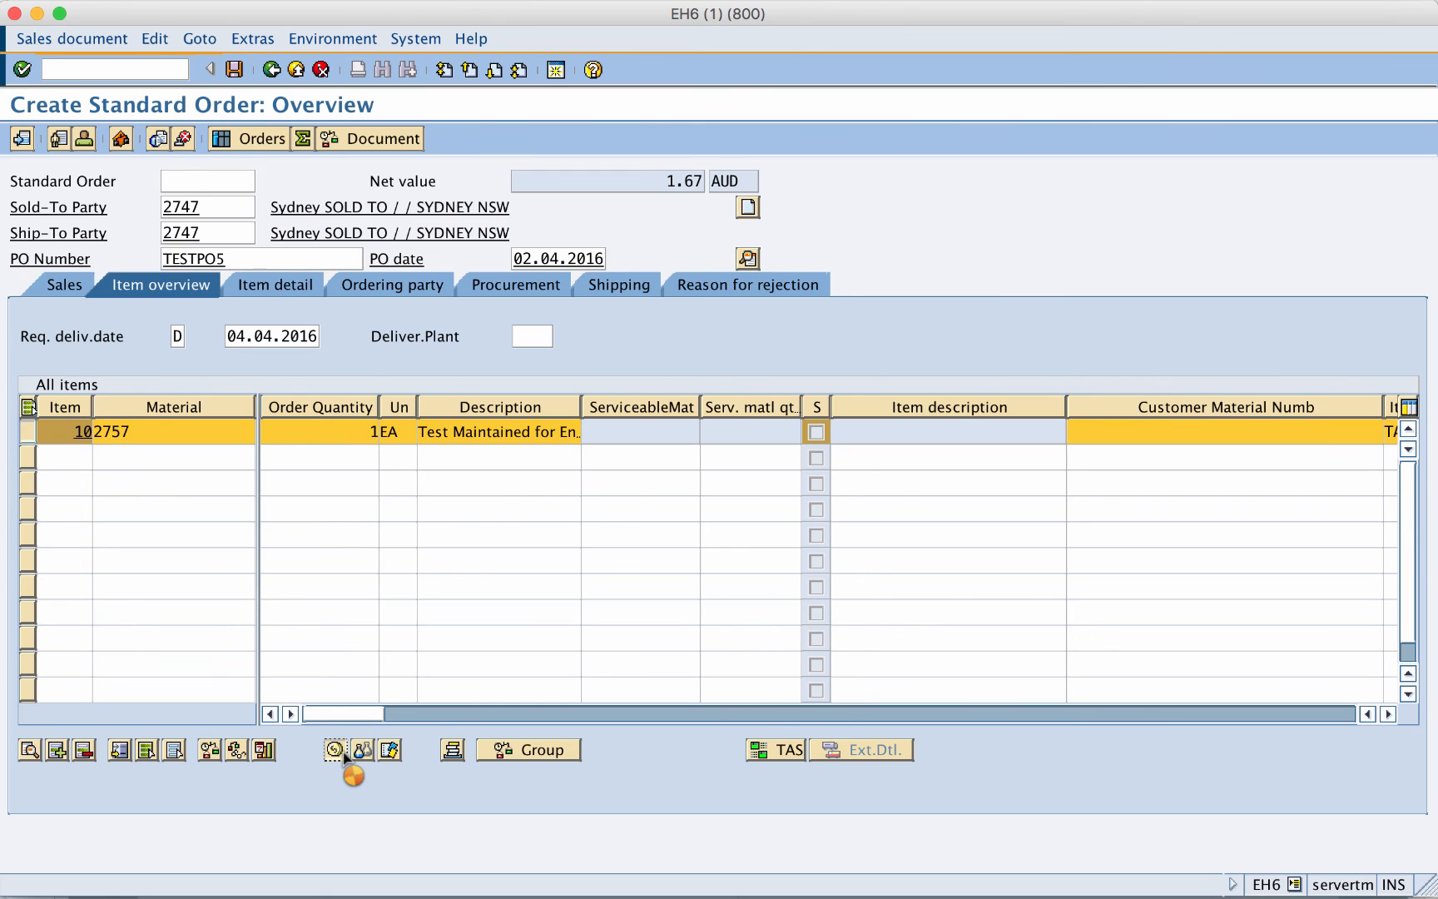
{"action": "double_click", "coordinate": [397, 482]}
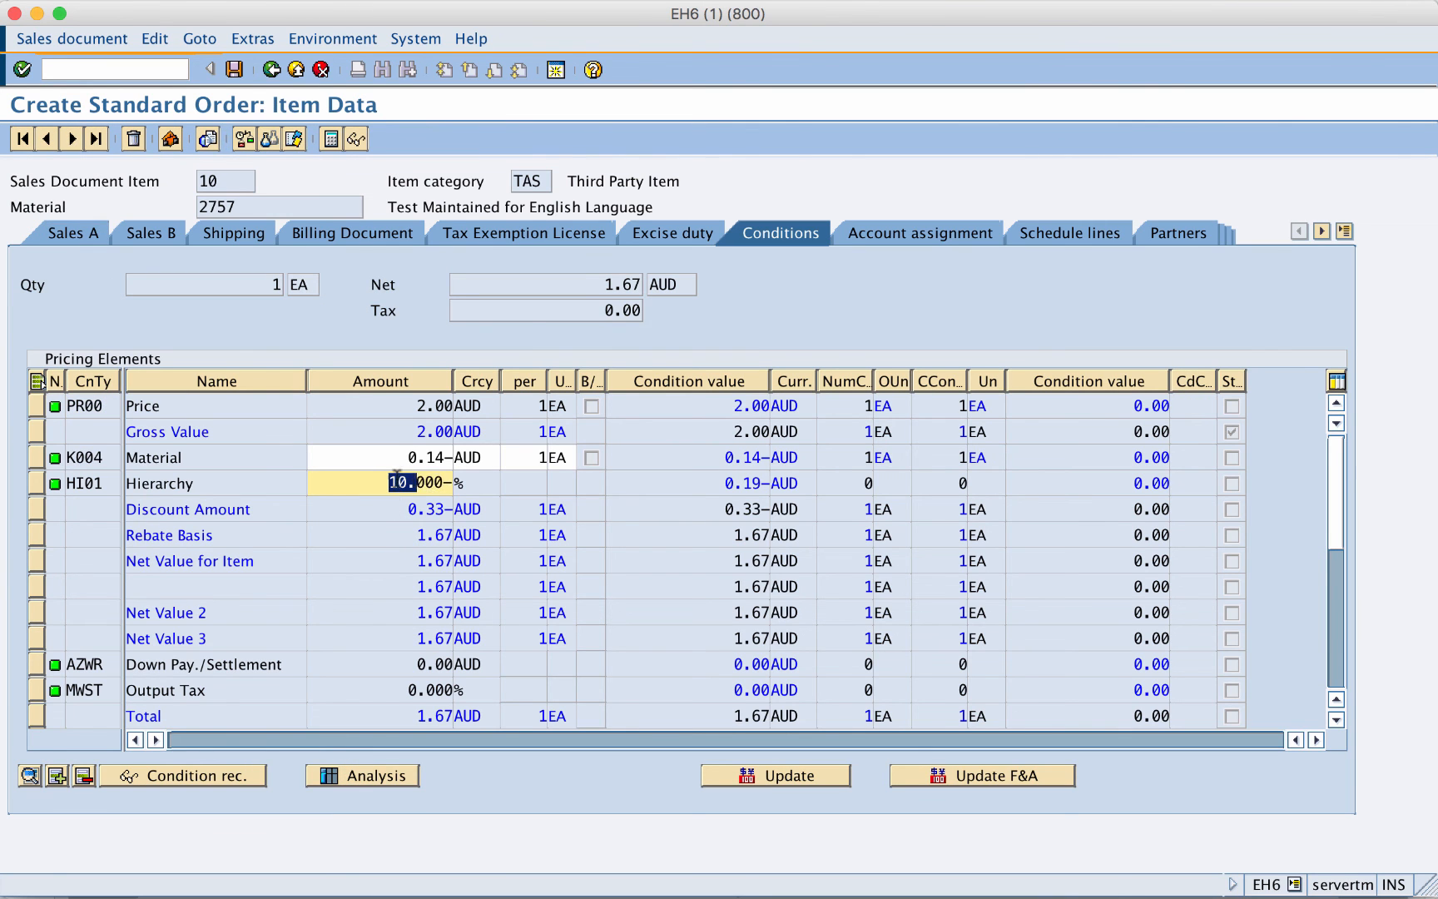
{"action": "left_click_drag", "start_coordinate": [397, 476], "coordinate": [463, 482]}
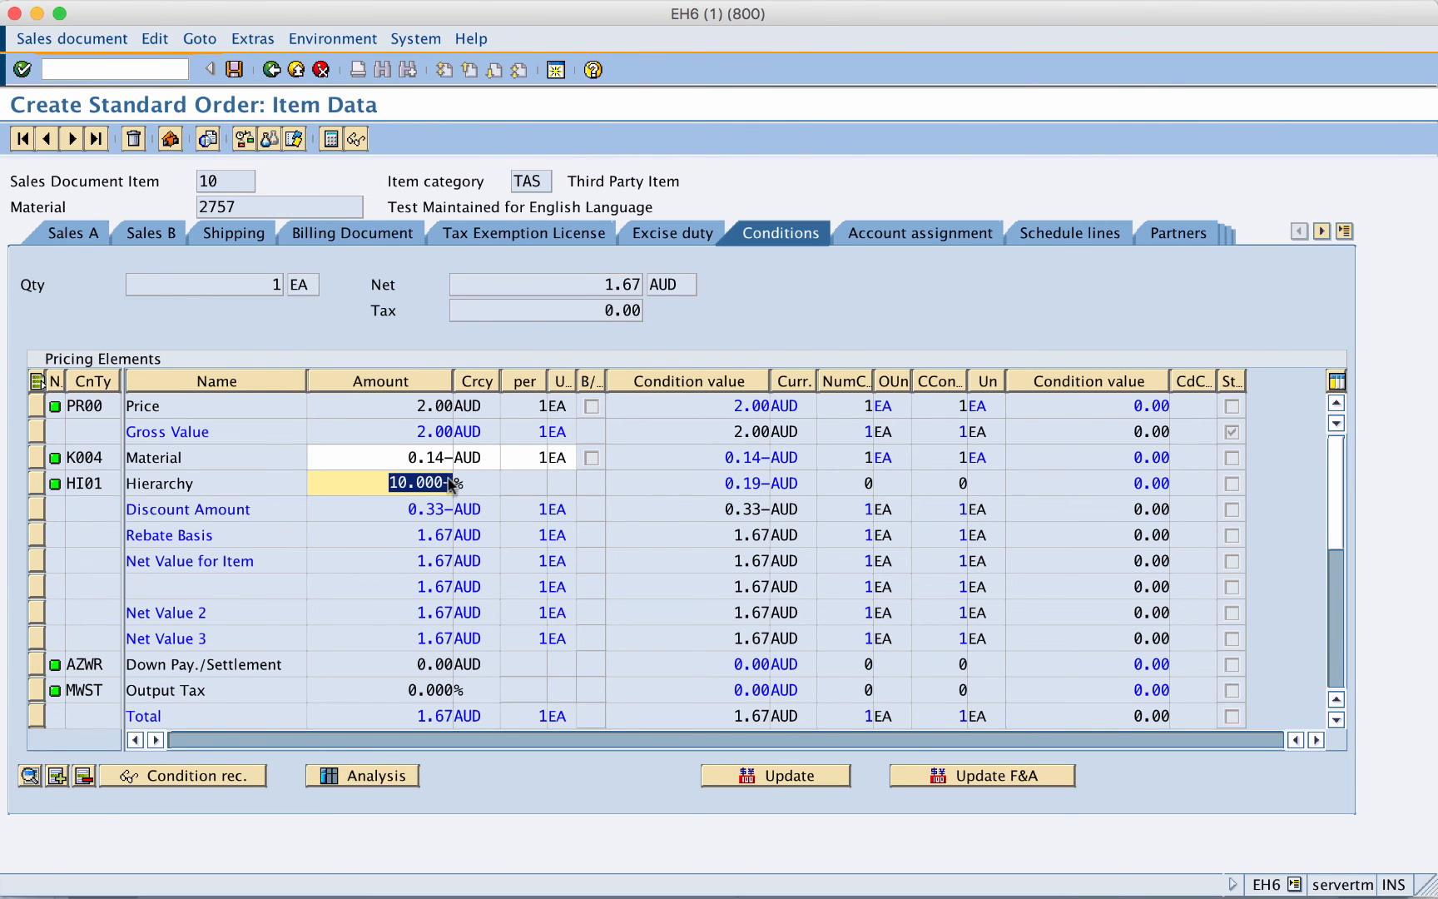
- Verify the HI01 condition record comes from Global Hierarchy 2842, then save the order
{"action": "left_click", "coordinate": [38, 484]}
{"action": "left_click", "coordinate": [157, 783]}
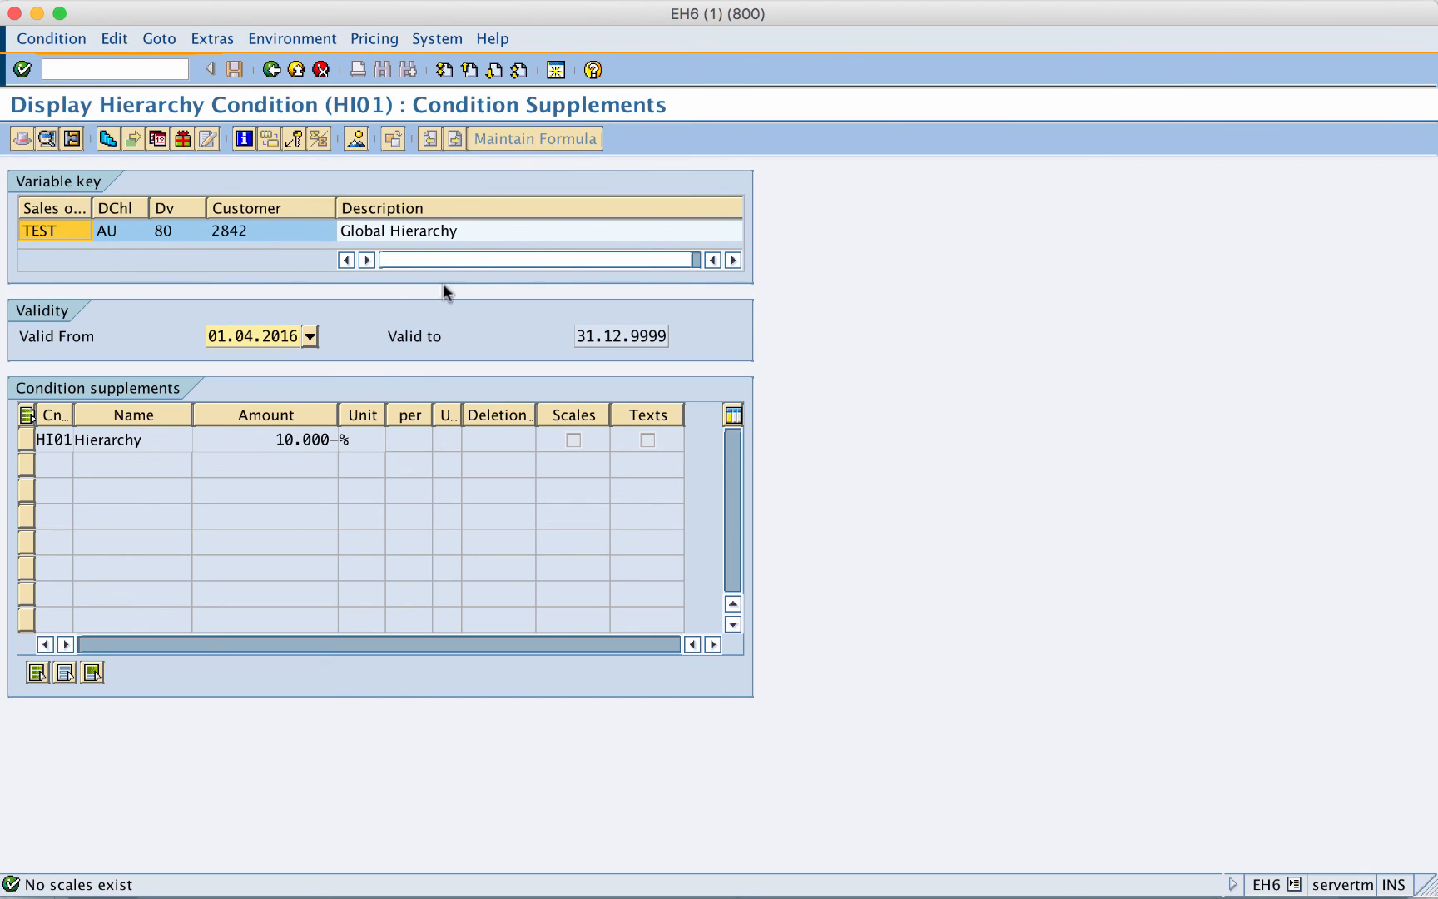
{"action": "left_click", "coordinate": [402, 231]}
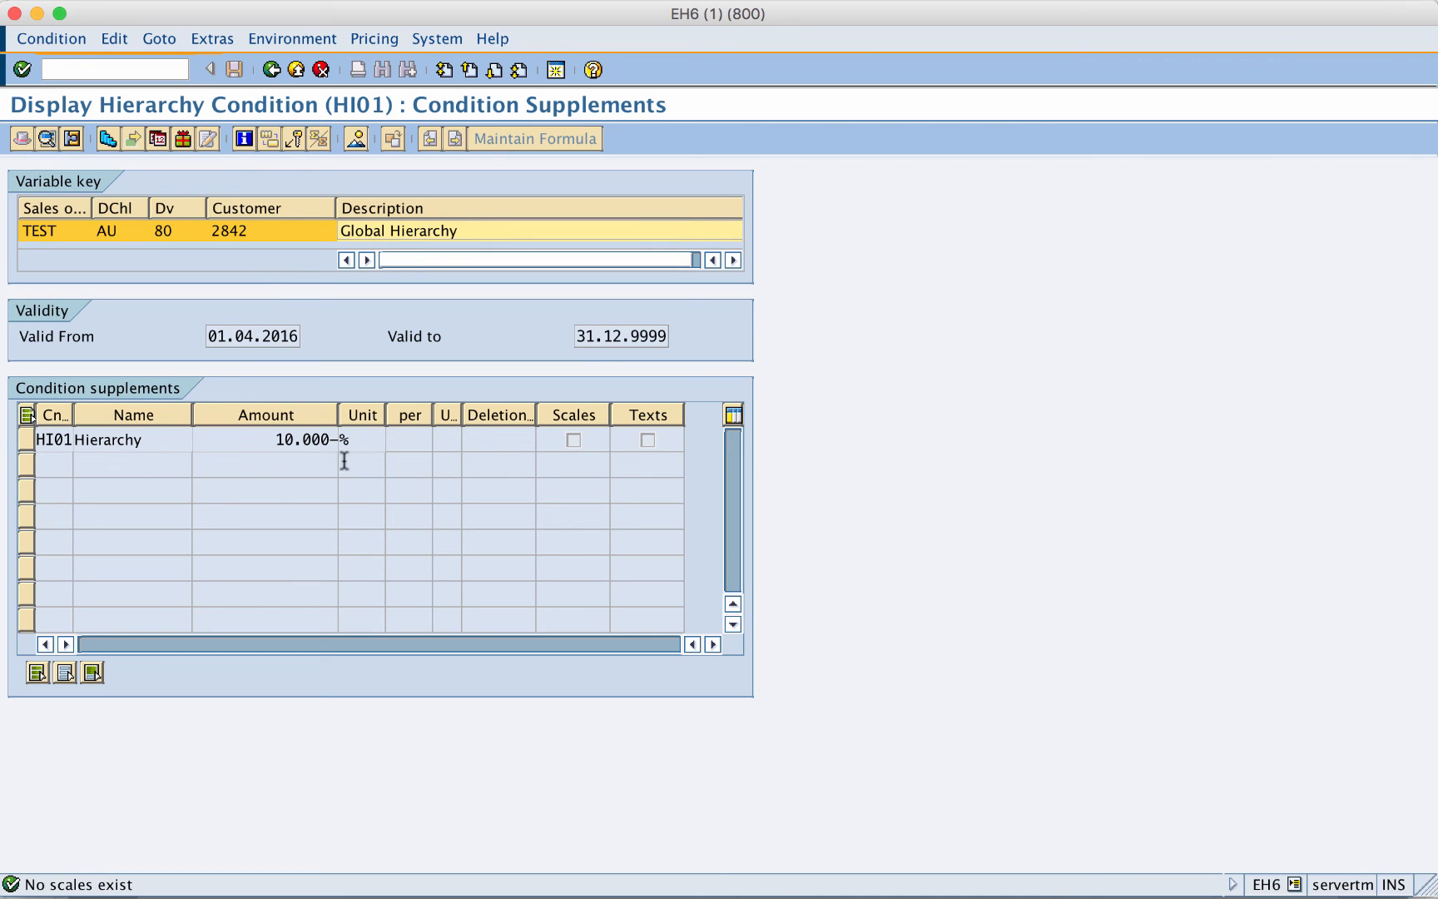
{"action": "left_click", "coordinate": [271, 70]}
{"action": "left_click", "coordinate": [233, 71]}
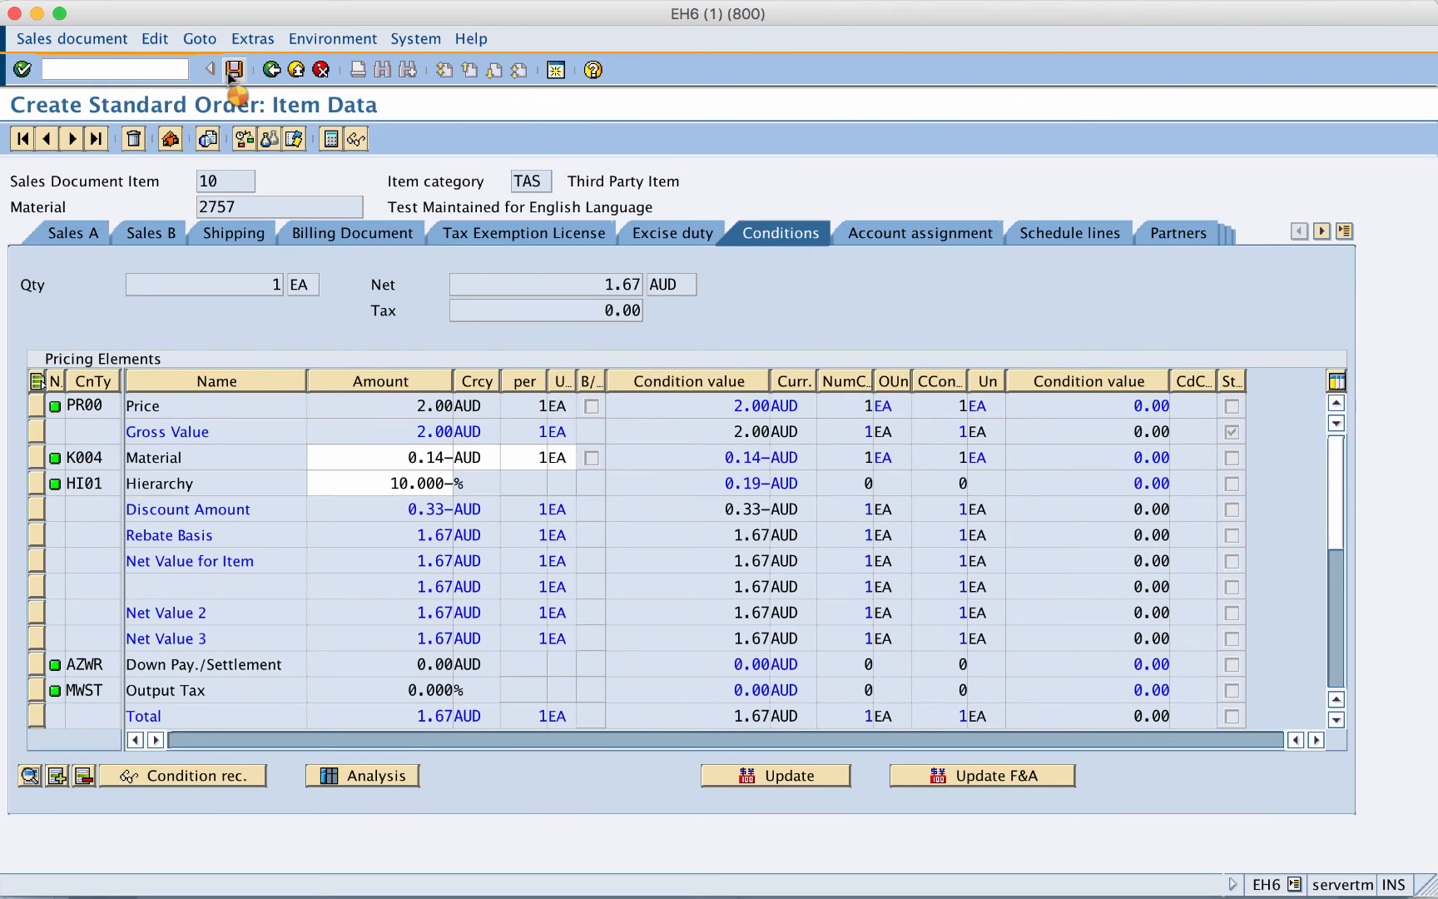